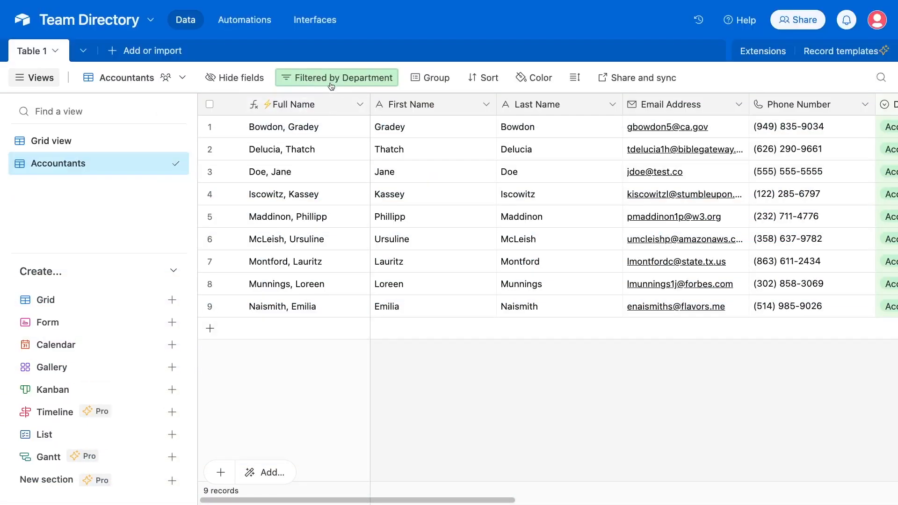
Check the Accountants view's department filter, and create and copy a share link to that view.
{"action": "left_click", "coordinate": [330, 77]}
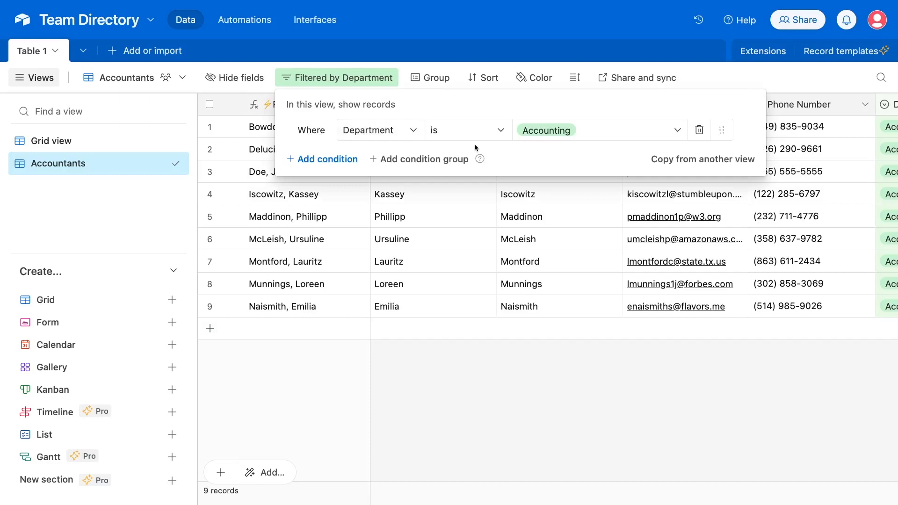
{"action": "left_click", "coordinate": [499, 50]}
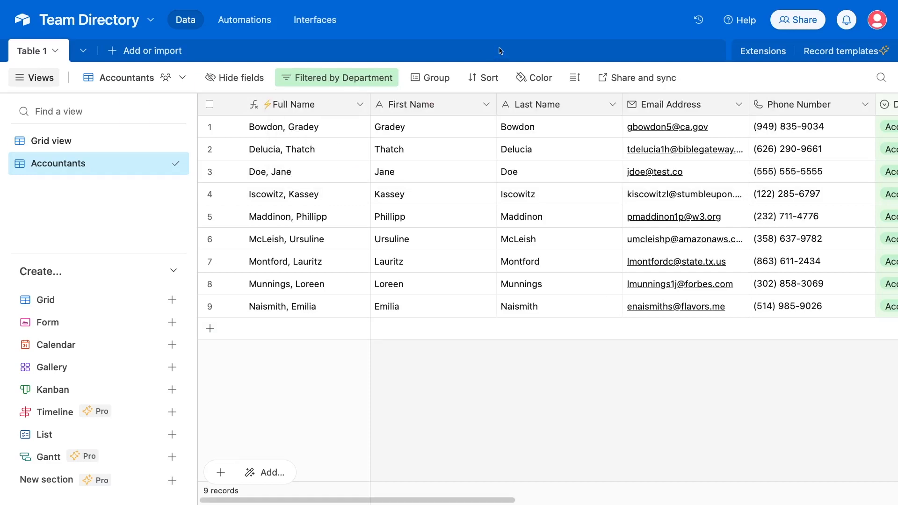
{"action": "left_click", "coordinate": [632, 78]}
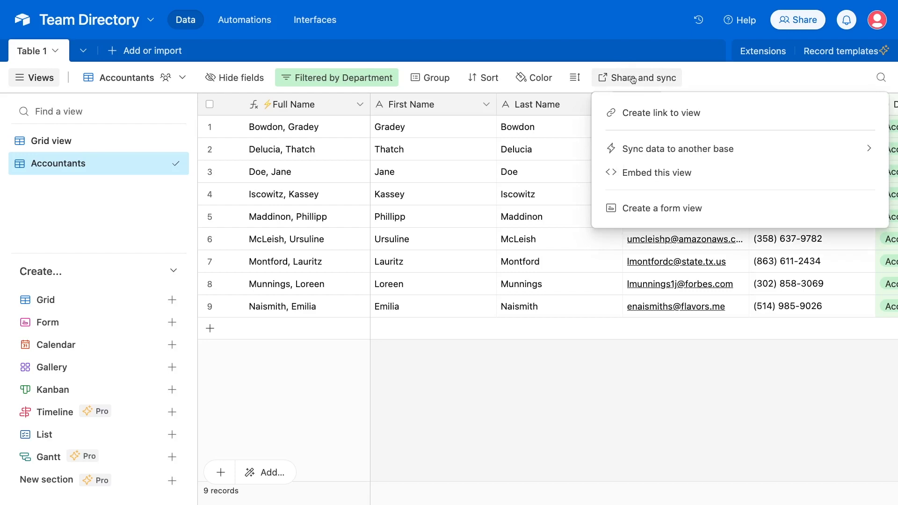
{"action": "left_click", "coordinate": [643, 114]}
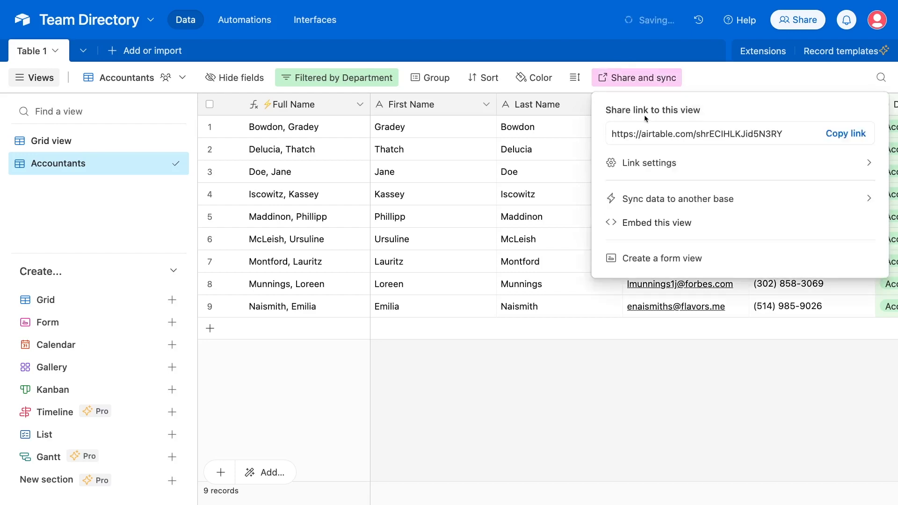
{"action": "left_click", "coordinate": [834, 136]}
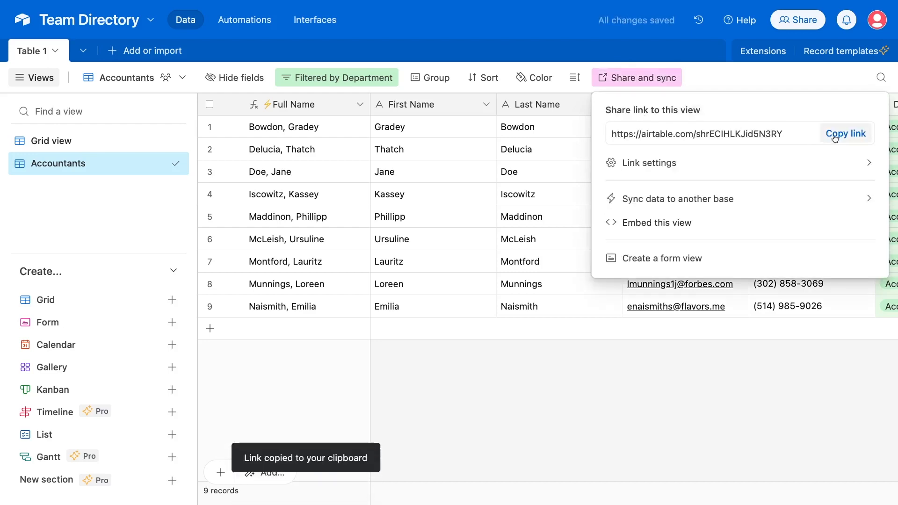
{"action": "left_click", "coordinate": [673, 401]}
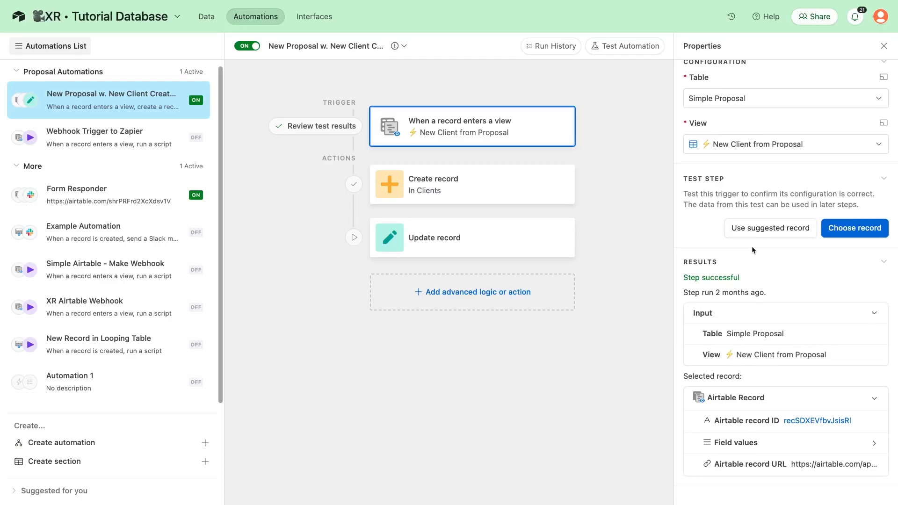
Inspect the Create record and Update record actions of the new-proposal automation, and open the options for adding another action.
{"action": "left_click", "coordinate": [532, 188]}
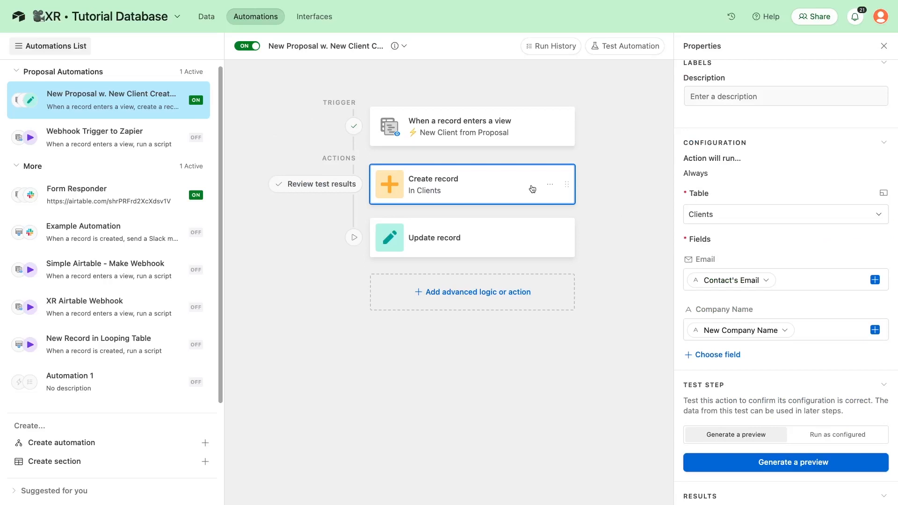
{"action": "left_click", "coordinate": [528, 242]}
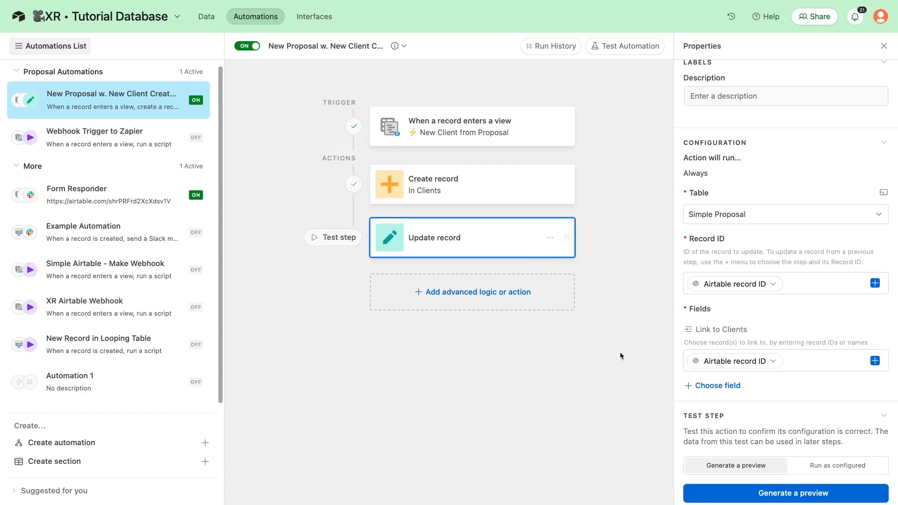
{"action": "left_click", "coordinate": [516, 292]}
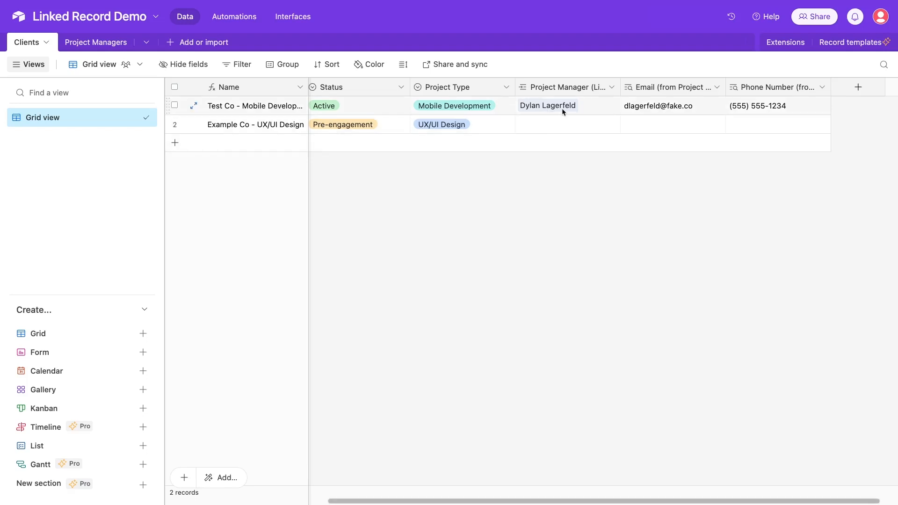
Compare the Project Managers table with the linked manager's looked-up email and phone number in the Clients table's first record.
{"action": "left_click", "coordinate": [95, 43]}
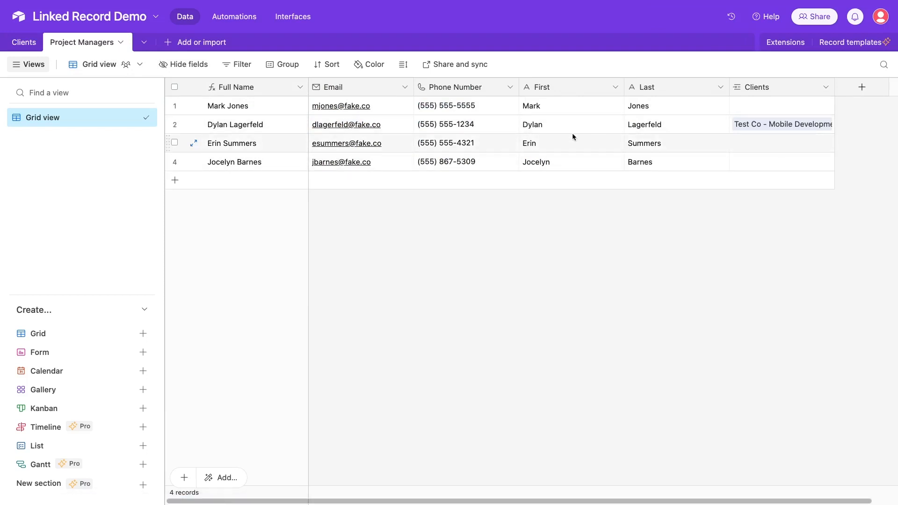
{"action": "left_click", "coordinate": [27, 43]}
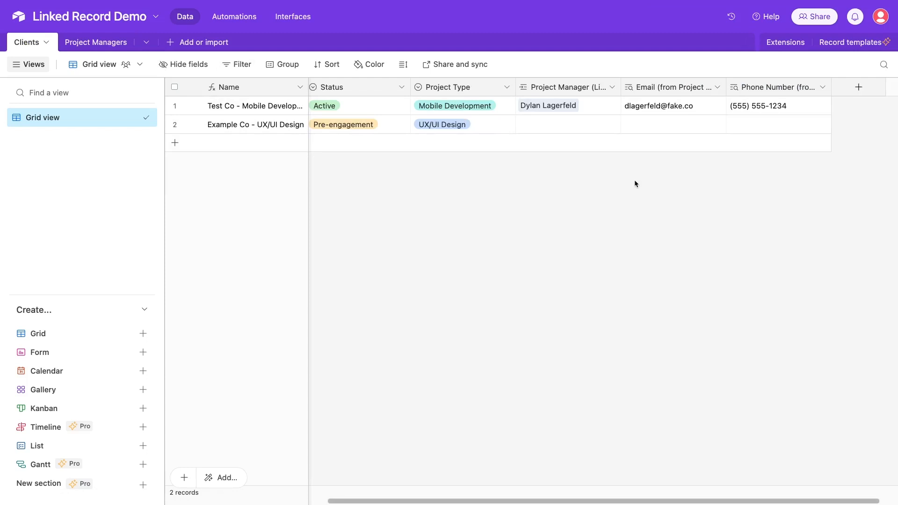
{"action": "left_click", "coordinate": [691, 106]}
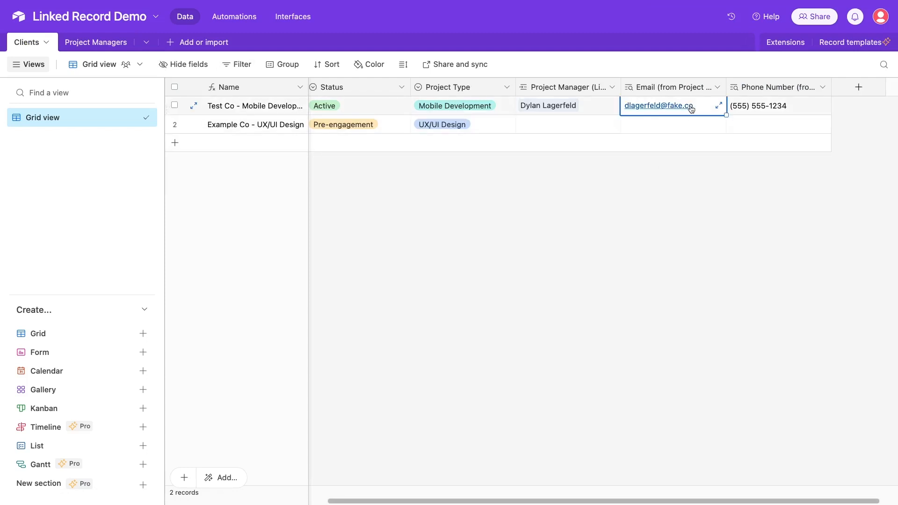
{"action": "left_click", "coordinate": [779, 109]}
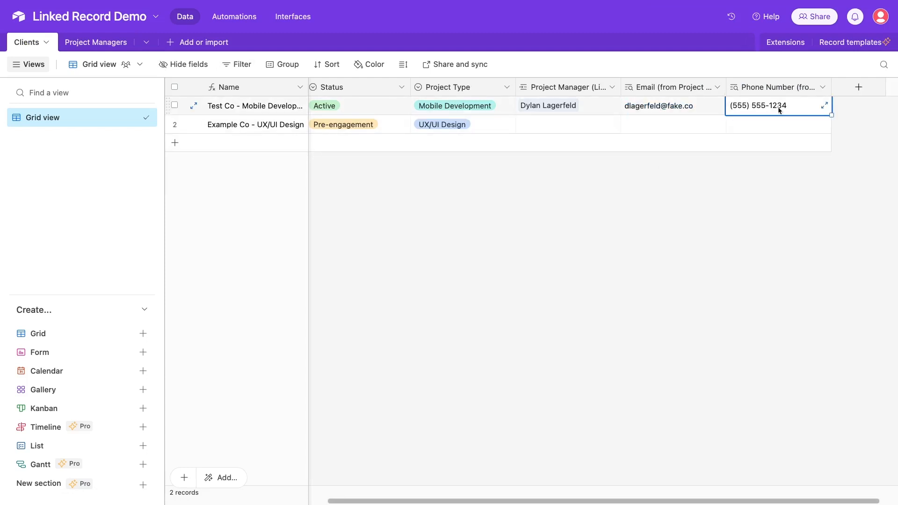
Link the third listed project manager to the Example Co - UX/UI Design record in the Clients table.
{"action": "left_click", "coordinate": [558, 125]}
{"action": "left_click", "coordinate": [526, 126]}
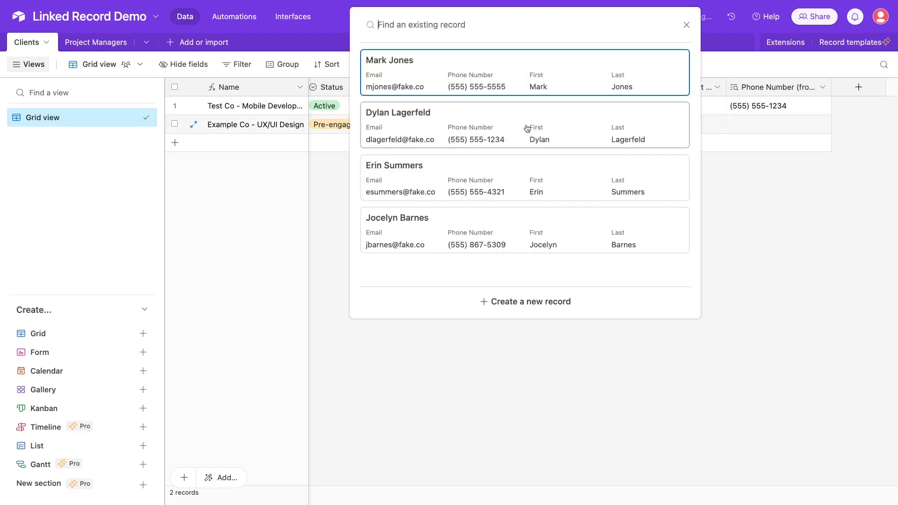
{"action": "left_click", "coordinate": [520, 166]}
{"action": "left_click", "coordinate": [621, 172]}
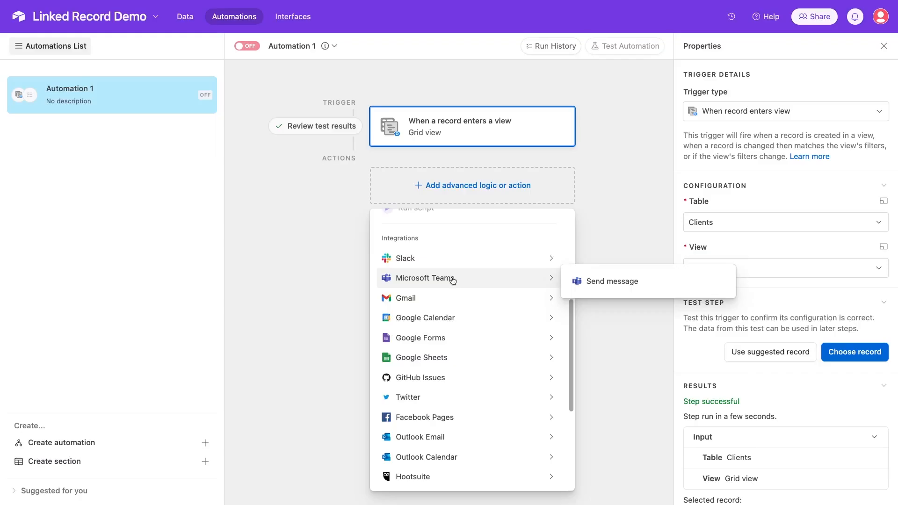
{"action": "mouse_move", "coordinate": [453, 295]}
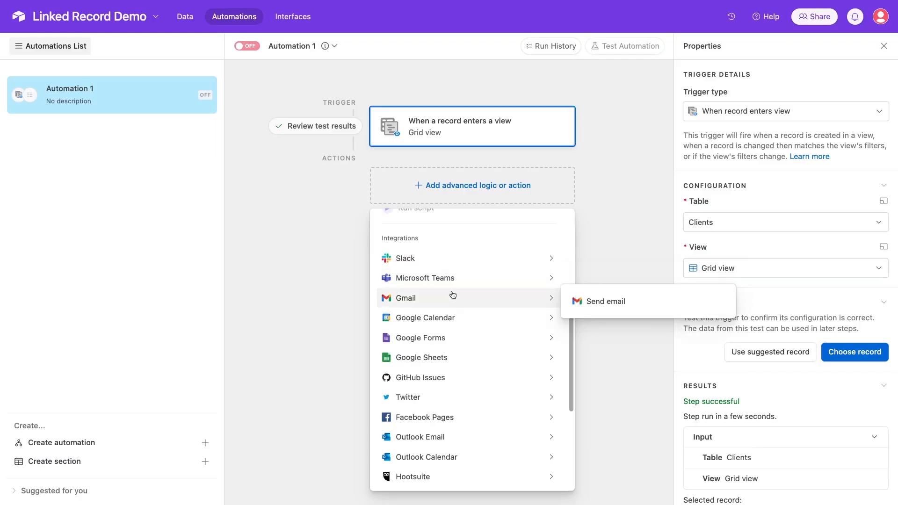
{"action": "mouse_move", "coordinate": [460, 318]}
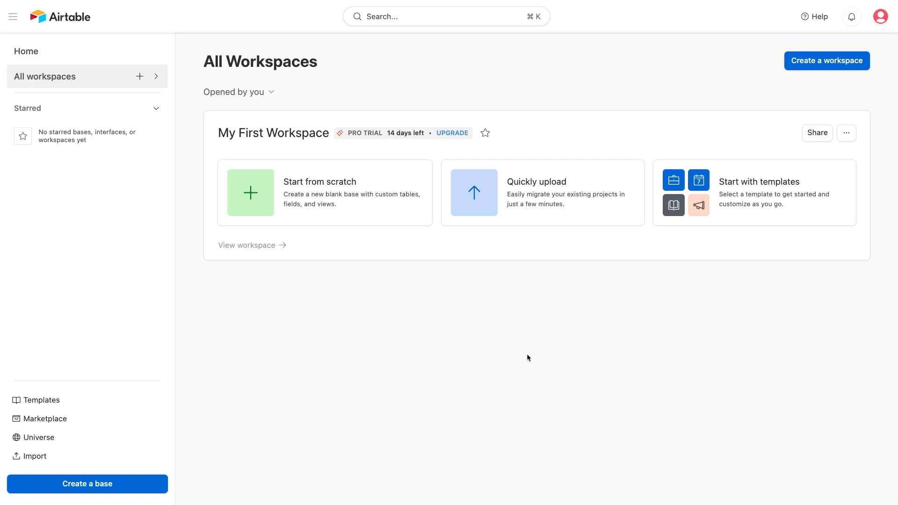
Browse the popular pre-built templates for Marketing and Product & Design, and close the template gallery.
{"action": "left_click", "coordinate": [136, 399]}
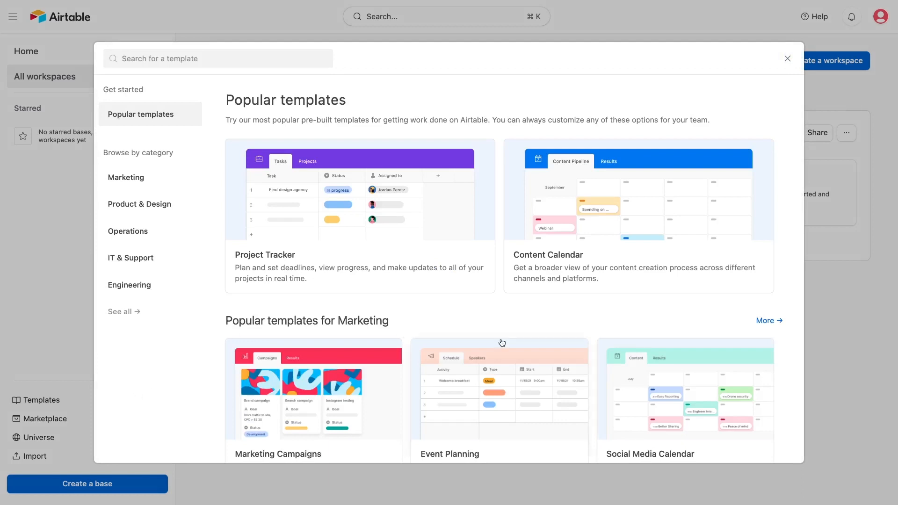
{"action": "scroll", "coordinate": [502, 343], "scroll_direction": "down", "scroll_amount": 6}
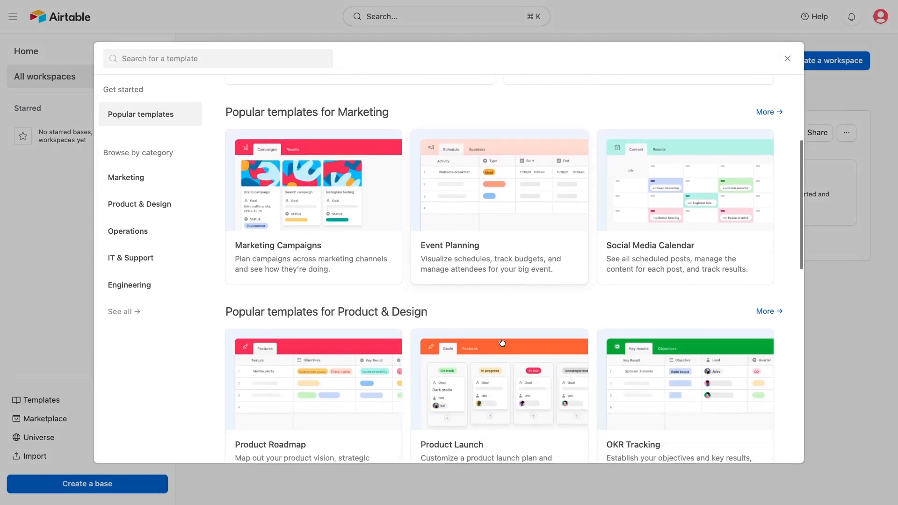
{"action": "scroll", "coordinate": [502, 343], "scroll_direction": "up", "scroll_amount": 4}
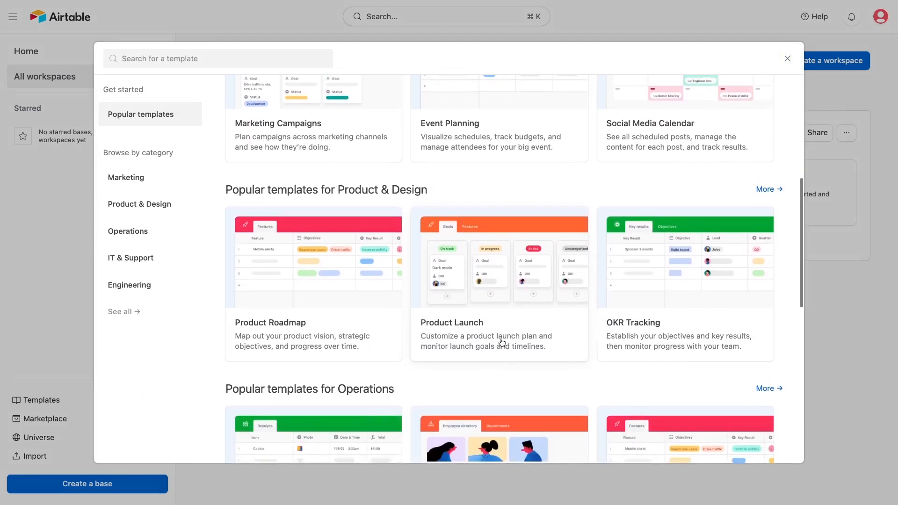
{"action": "scroll", "coordinate": [501, 343], "scroll_direction": "up", "scroll_amount": 3}
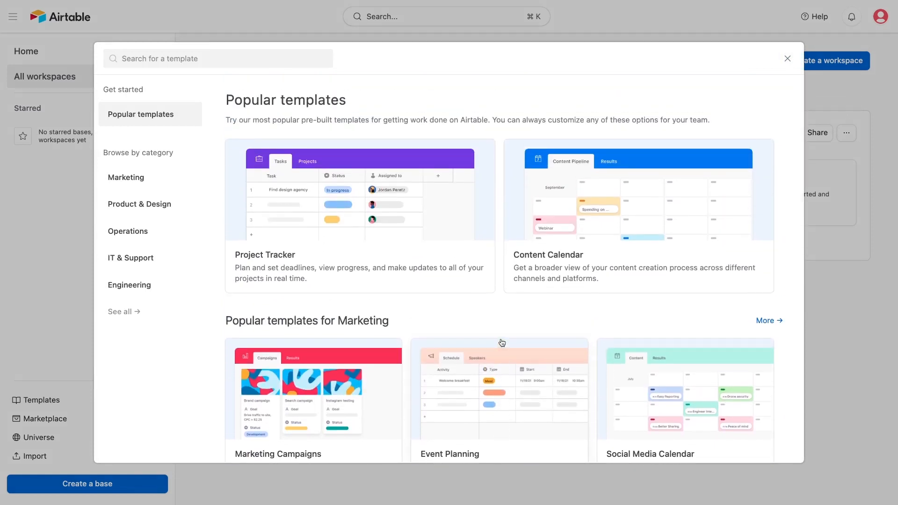
{"action": "left_click", "coordinate": [10, 332]}
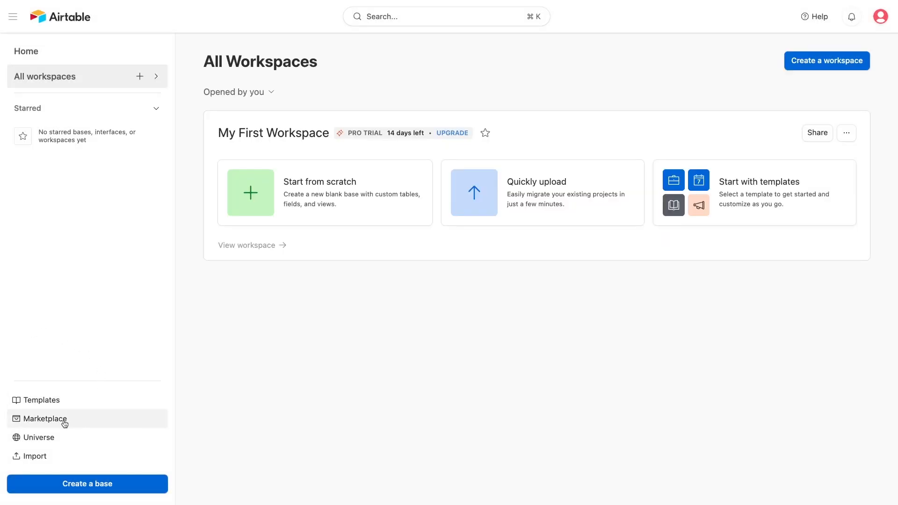
Browse the Marketplace's featured, Airtable-made and general extensions, and return to the workspaces overview.
{"action": "left_click", "coordinate": [46, 418]}
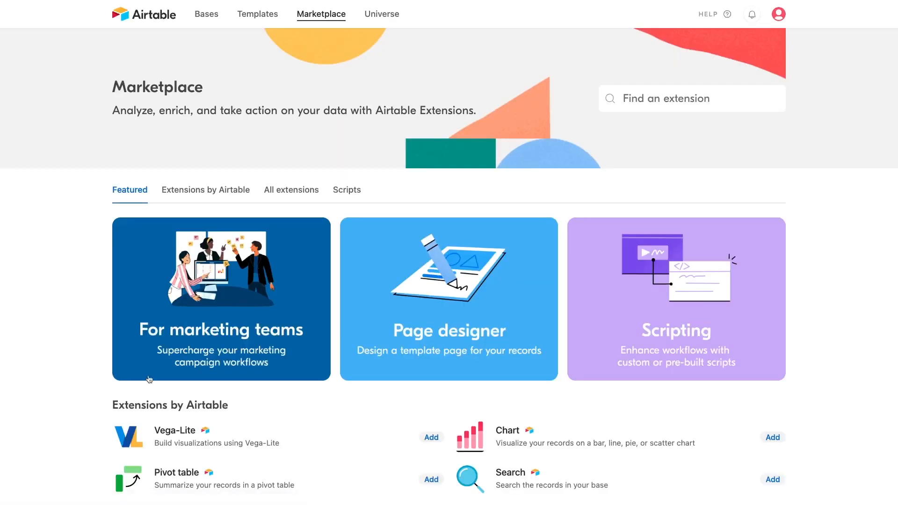
{"action": "scroll", "coordinate": [753, 323], "scroll_direction": "down", "scroll_amount": 3}
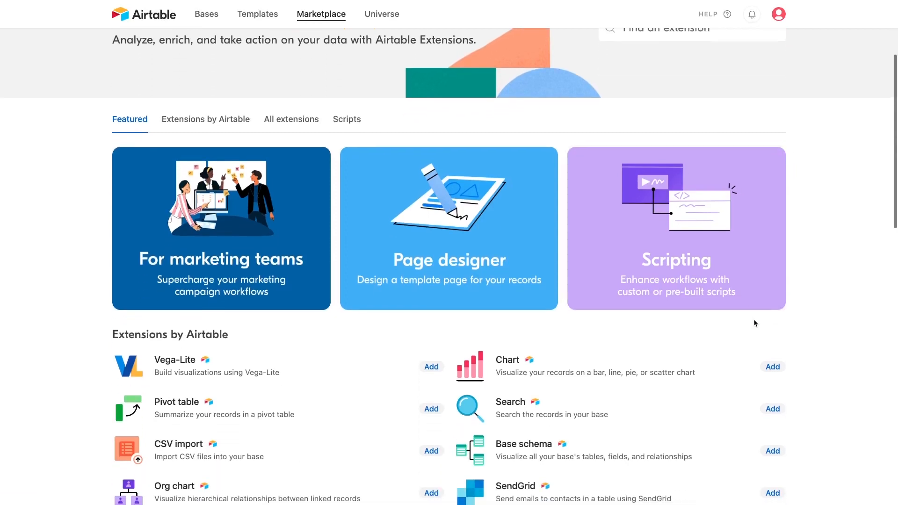
{"action": "scroll", "coordinate": [753, 323], "scroll_direction": "down", "scroll_amount": 3}
{"action": "scroll", "coordinate": [754, 323], "scroll_direction": "down", "scroll_amount": 5}
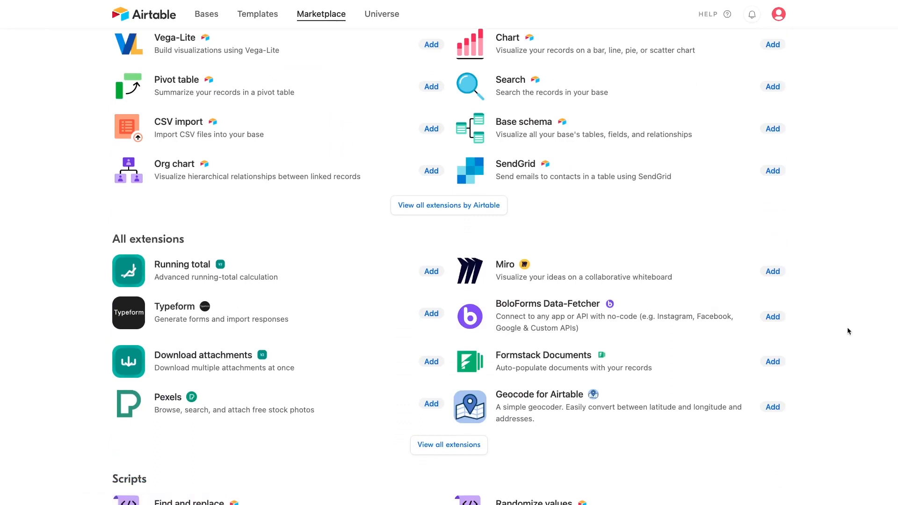
{"action": "scroll", "coordinate": [846, 327], "scroll_direction": "up", "scroll_amount": 5}
{"action": "scroll", "coordinate": [847, 328], "scroll_direction": "up", "scroll_amount": 4}
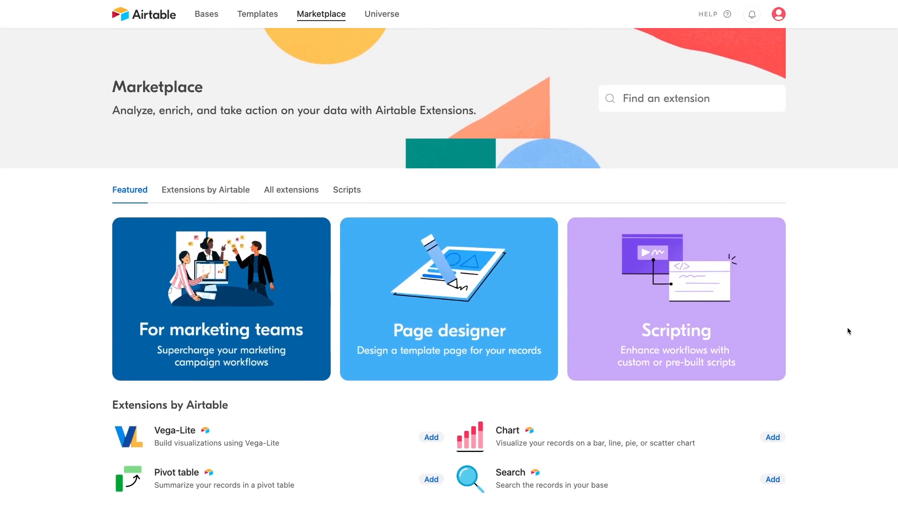
{"action": "scroll", "coordinate": [847, 328], "scroll_direction": "left", "scroll_amount": 5}
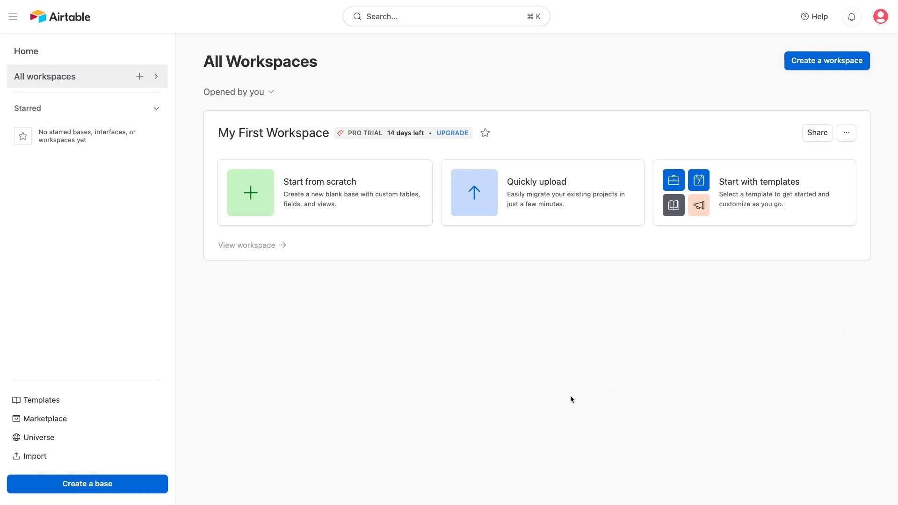
Browse the featured community bases in the Airtable Universe.
{"action": "left_click", "coordinate": [97, 439]}
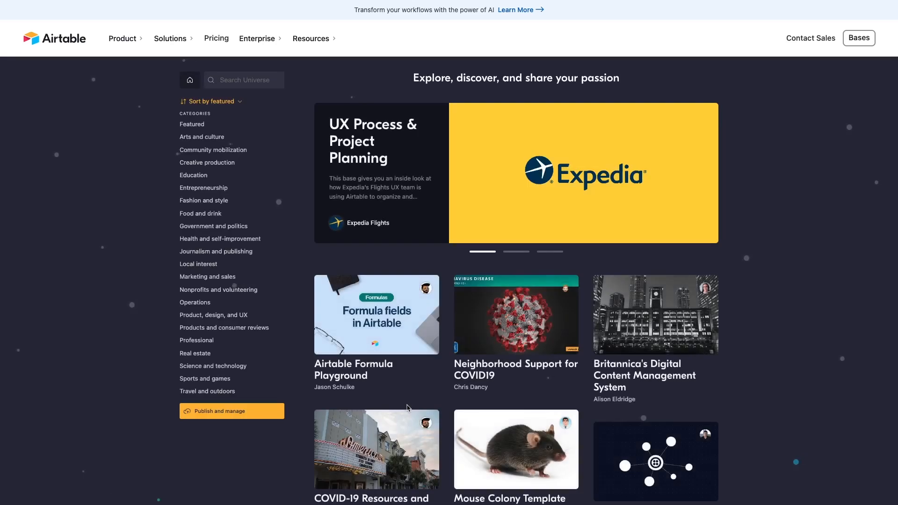
{"action": "scroll", "coordinate": [406, 407], "scroll_direction": "down", "scroll_amount": 6}
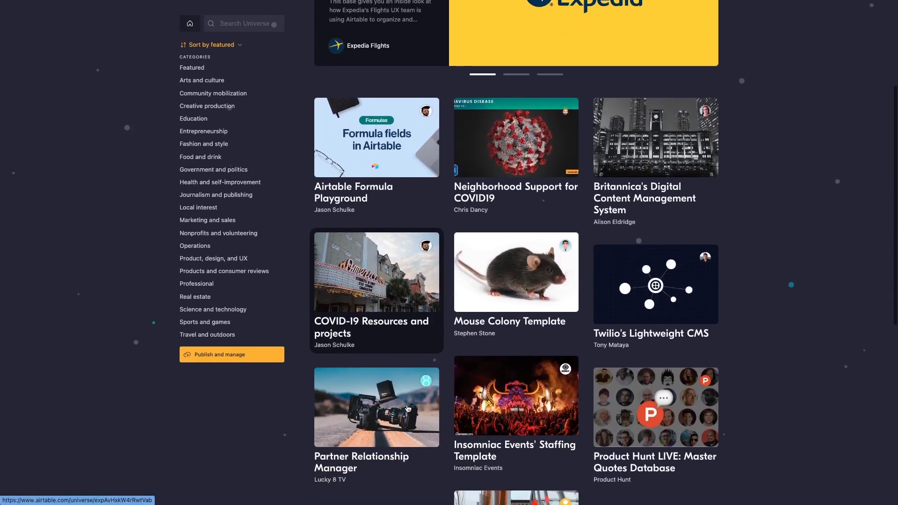
{"action": "scroll", "coordinate": [407, 407], "scroll_direction": "down", "scroll_amount": 5}
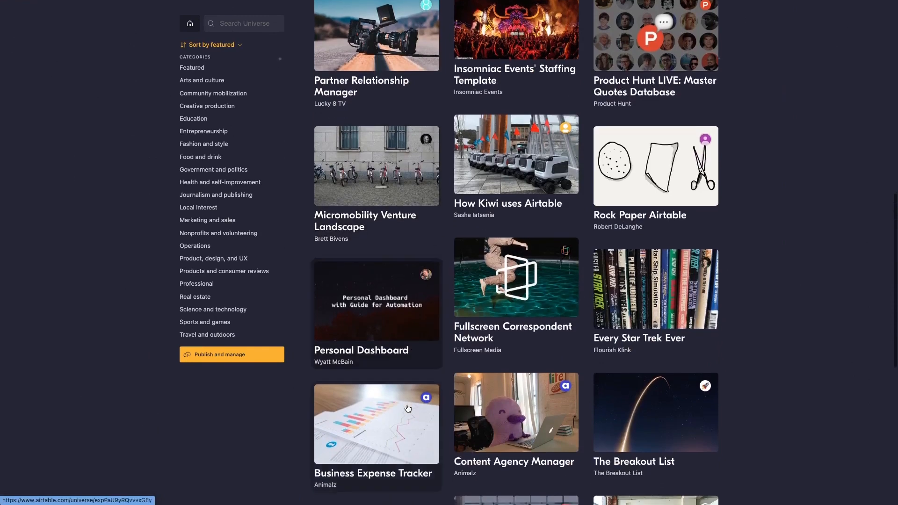
{"action": "scroll", "coordinate": [407, 409], "scroll_direction": "down", "scroll_amount": 3}
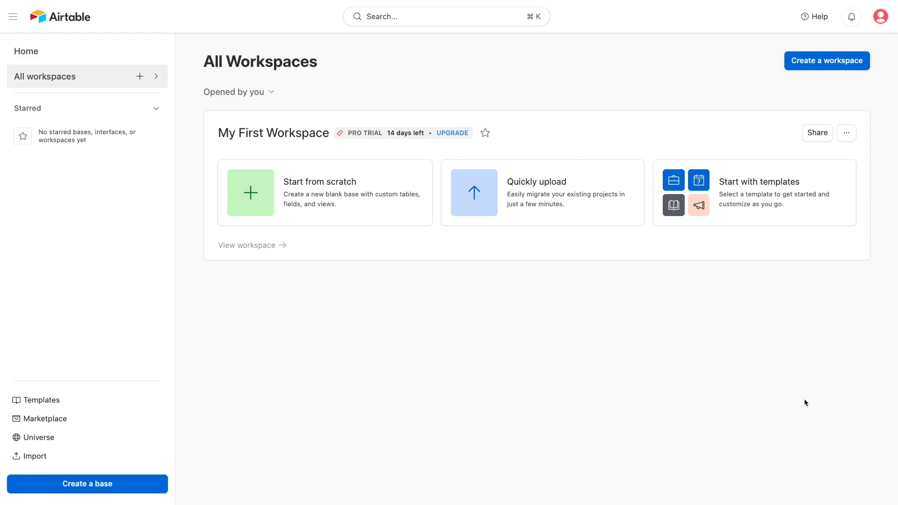
Create a new workspace with its default name and create a blank base in it.
{"action": "left_click", "coordinate": [836, 68]}
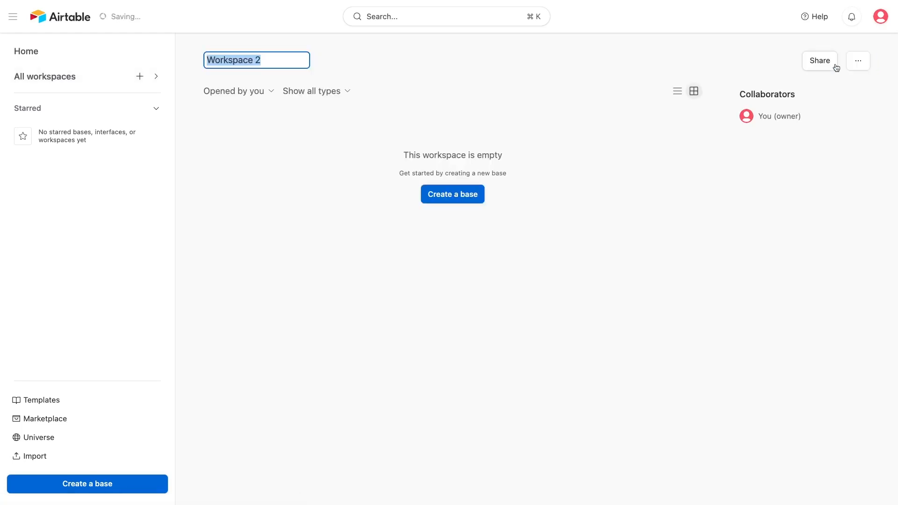
{"action": "left_click", "coordinate": [343, 173]}
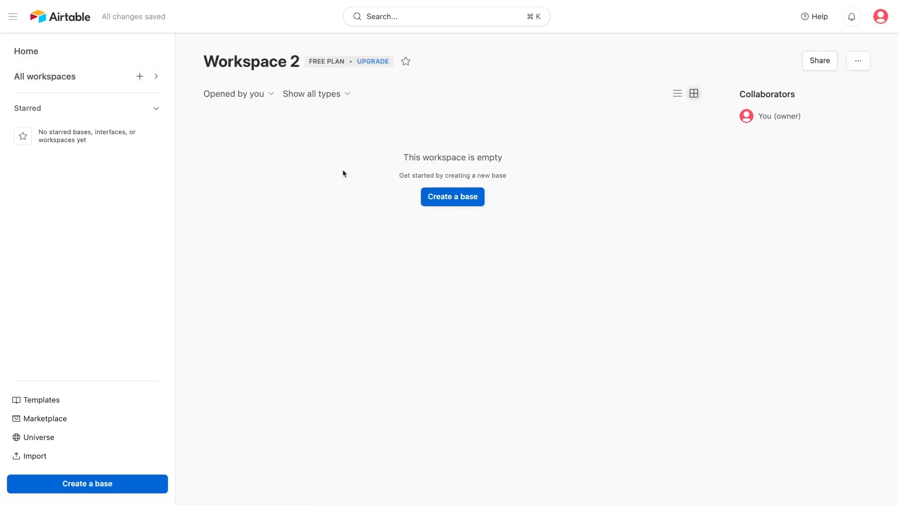
{"action": "left_click", "coordinate": [87, 80]}
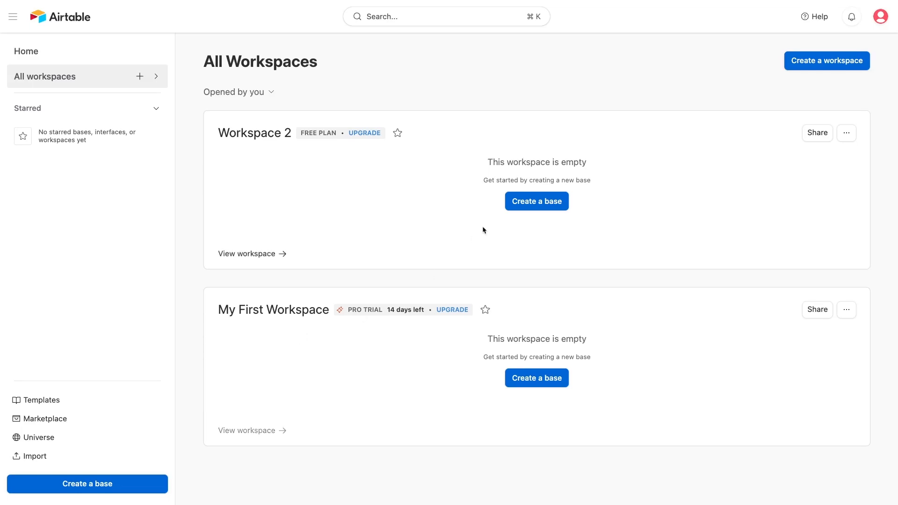
{"action": "left_click", "coordinate": [526, 201]}
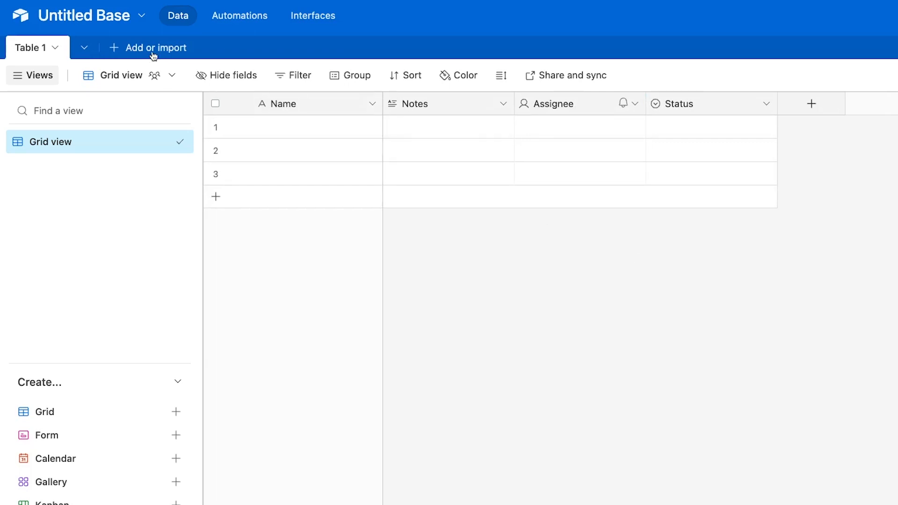
Rename the untitled base as Team Directory.
{"action": "left_click", "coordinate": [107, 17]}
{"action": "type", "text": "Team Directory"}
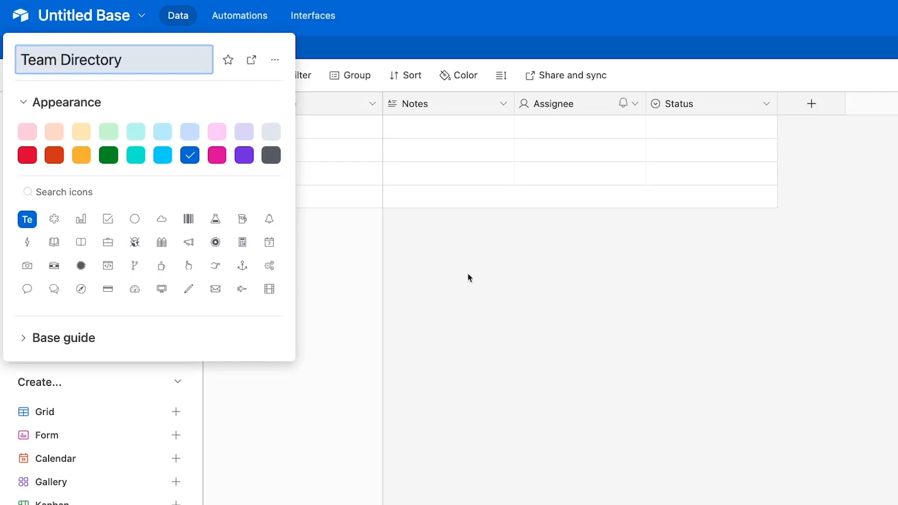
{"action": "left_click", "coordinate": [499, 307]}
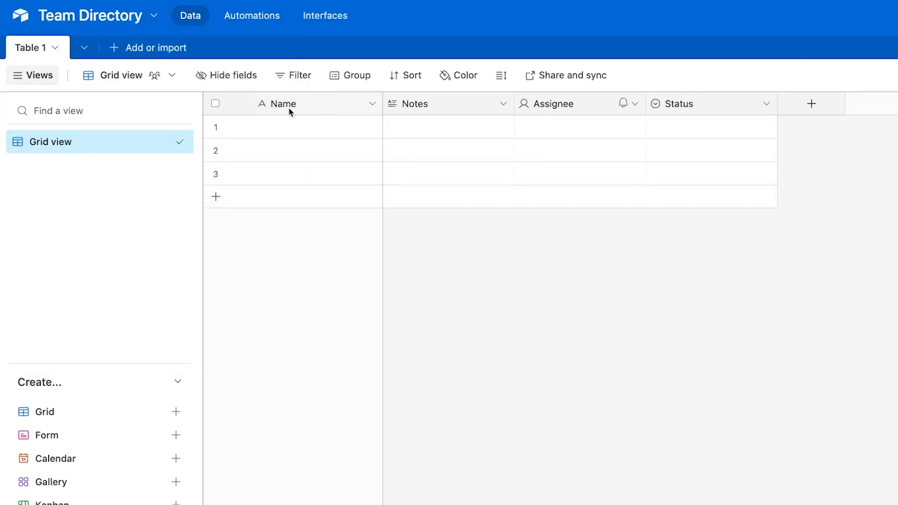
Review the settings of the primary Name field and save it as single line text.
{"action": "left_click", "coordinate": [373, 110]}
{"action": "left_click", "coordinate": [330, 133]}
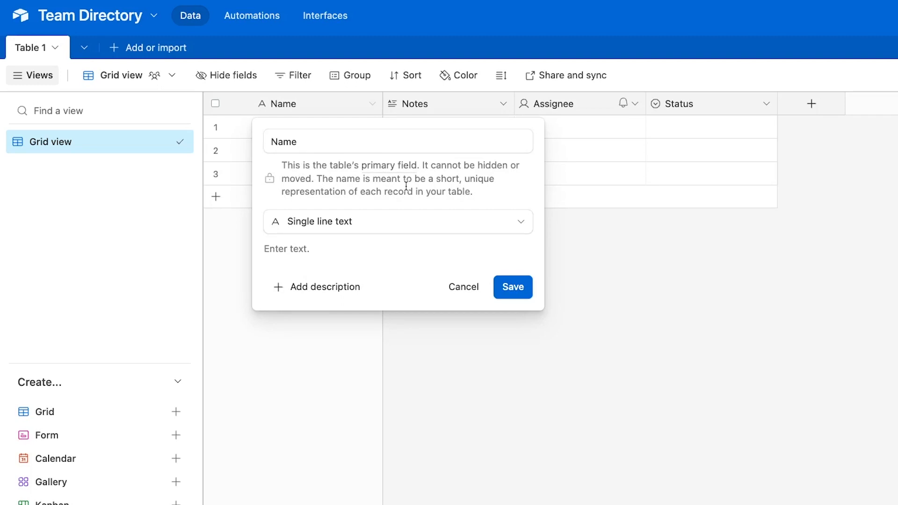
{"action": "left_click", "coordinate": [504, 285]}
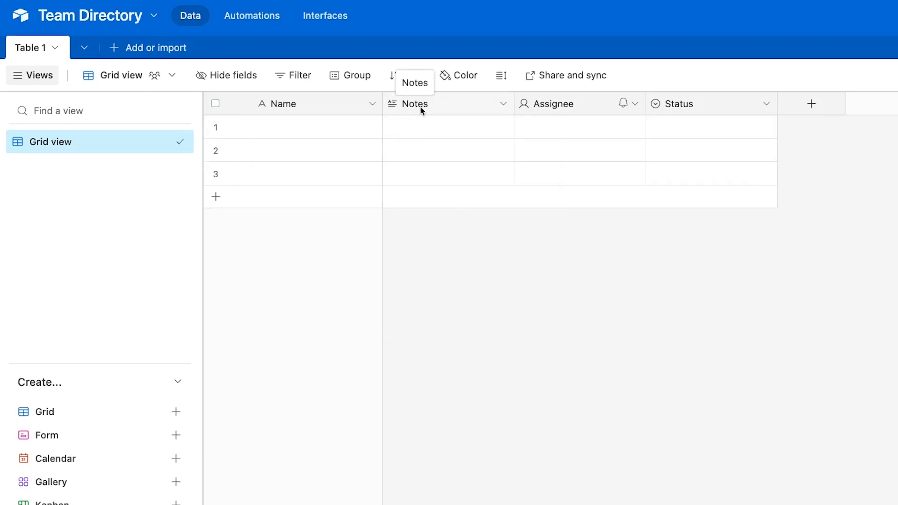
Change the Notes field to single line text and rename it First Name.
{"action": "left_click", "coordinate": [503, 105]}
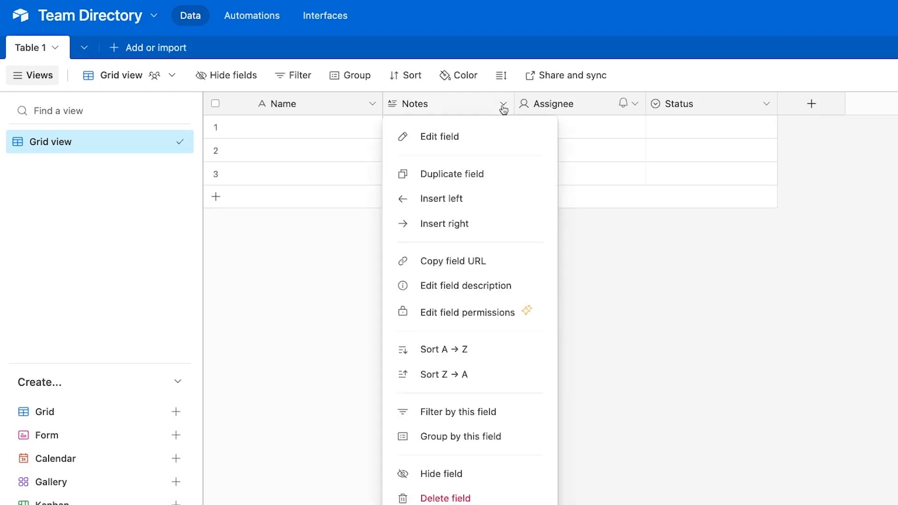
{"action": "left_click", "coordinate": [462, 136]}
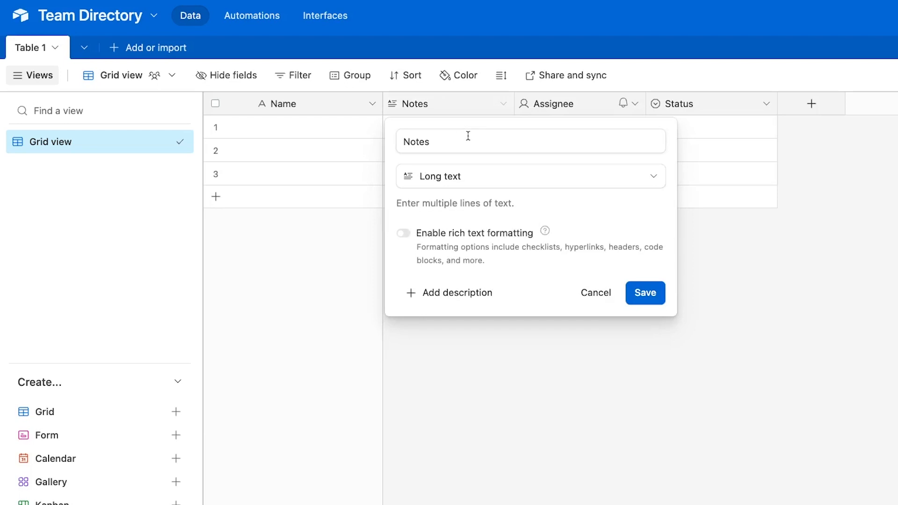
{"action": "left_click", "coordinate": [471, 181]}
{"action": "left_click", "coordinate": [481, 233]}
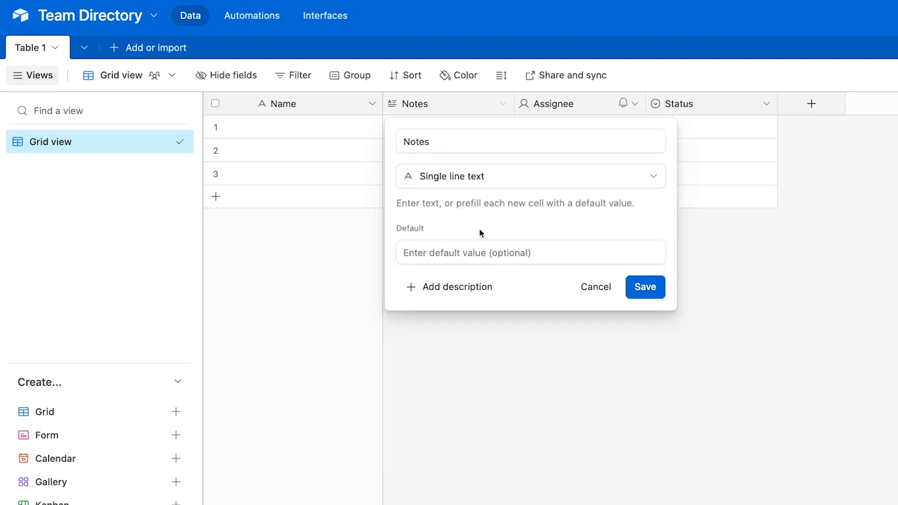
{"action": "double_click", "coordinate": [445, 141]}
{"action": "type", "text": "First Name"}
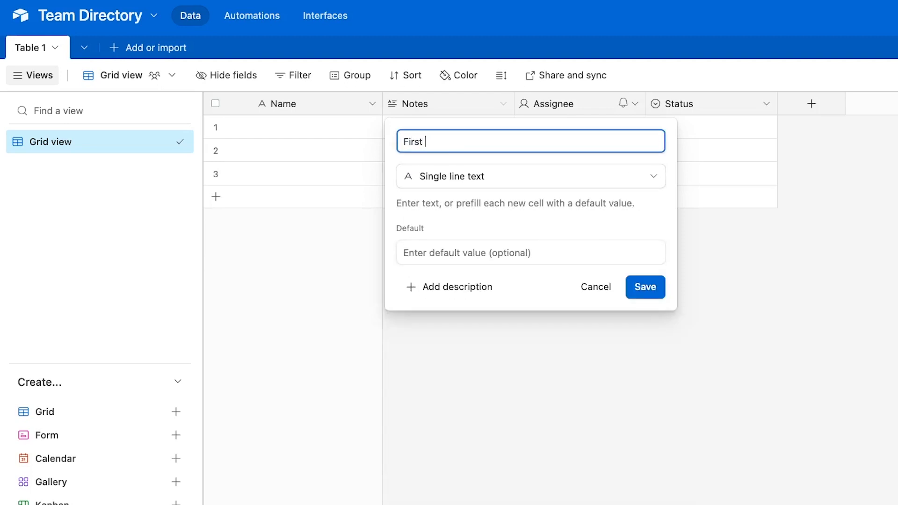
{"action": "left_click", "coordinate": [642, 285]}
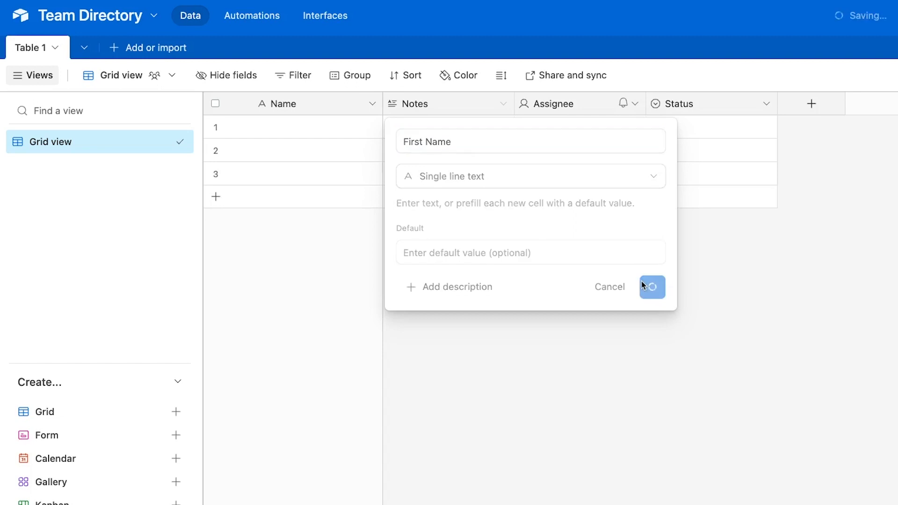
Rename the Assignee field to Last Name and change its type to single line text.
{"action": "left_click", "coordinate": [634, 103]}
{"action": "left_click", "coordinate": [615, 133]}
{"action": "left_click", "coordinate": [591, 140]}
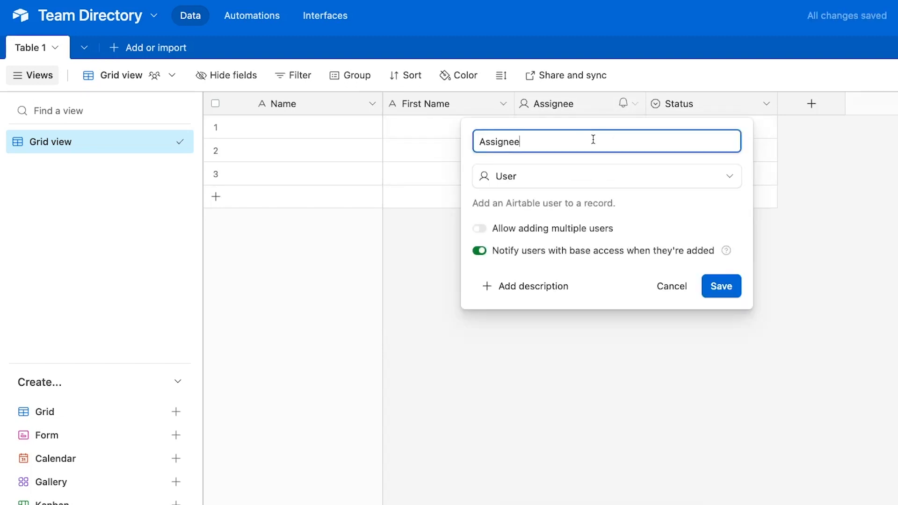
{"action": "key", "text": "super+a"}
{"action": "type", "text": "Last Name"}
{"action": "left_click", "coordinate": [569, 174]}
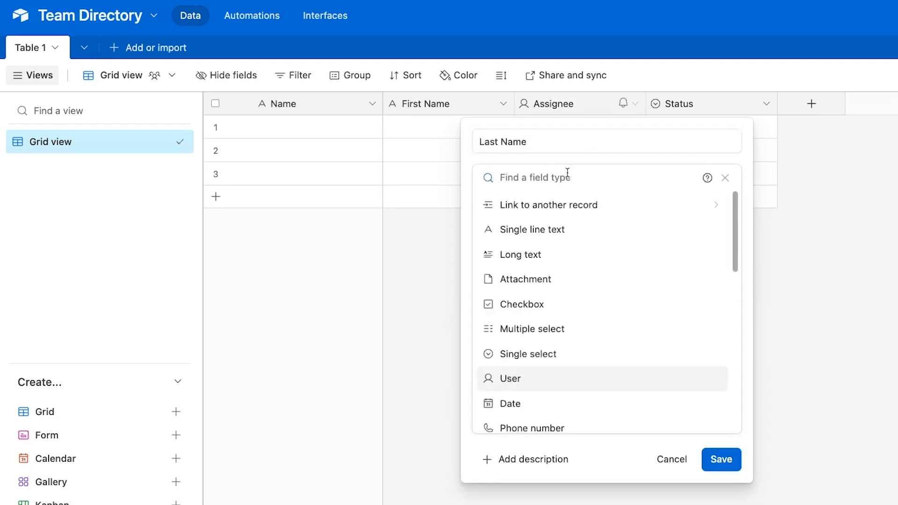
{"action": "left_click", "coordinate": [503, 229]}
{"action": "left_click", "coordinate": [729, 287]}
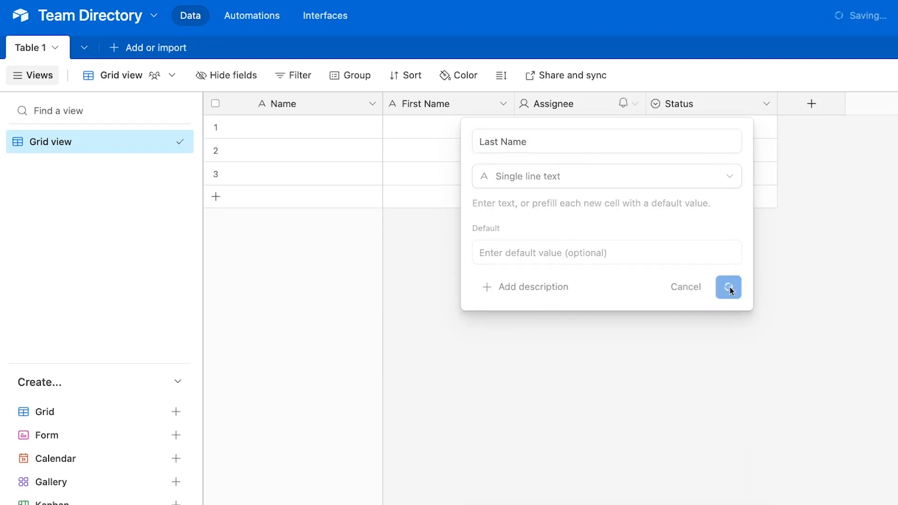
Change the Status field to the Email type and rename it Email Address.
{"action": "left_click", "coordinate": [767, 109]}
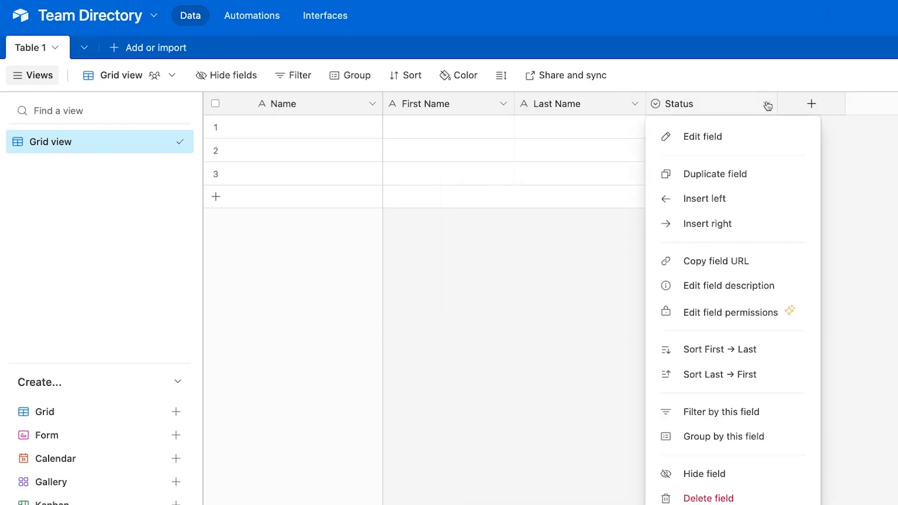
{"action": "left_click", "coordinate": [732, 136]}
{"action": "left_click", "coordinate": [661, 178]}
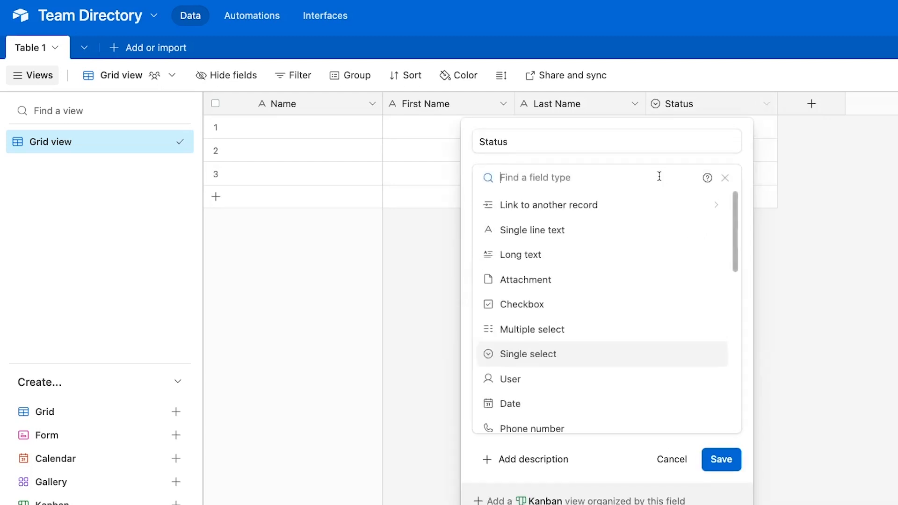
{"action": "scroll", "coordinate": [616, 247], "scroll_direction": "down", "scroll_amount": 1}
{"action": "scroll", "coordinate": [616, 246], "scroll_direction": "down", "scroll_amount": 2}
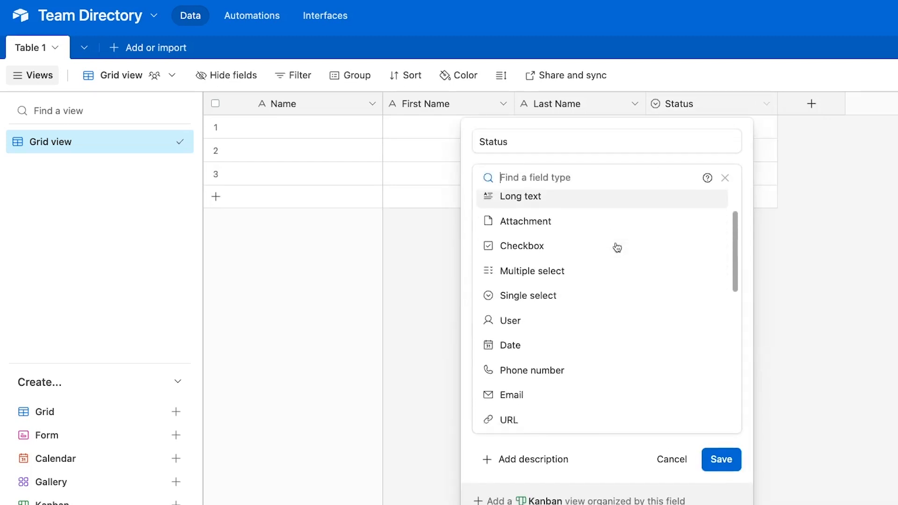
{"action": "left_click", "coordinate": [521, 369]}
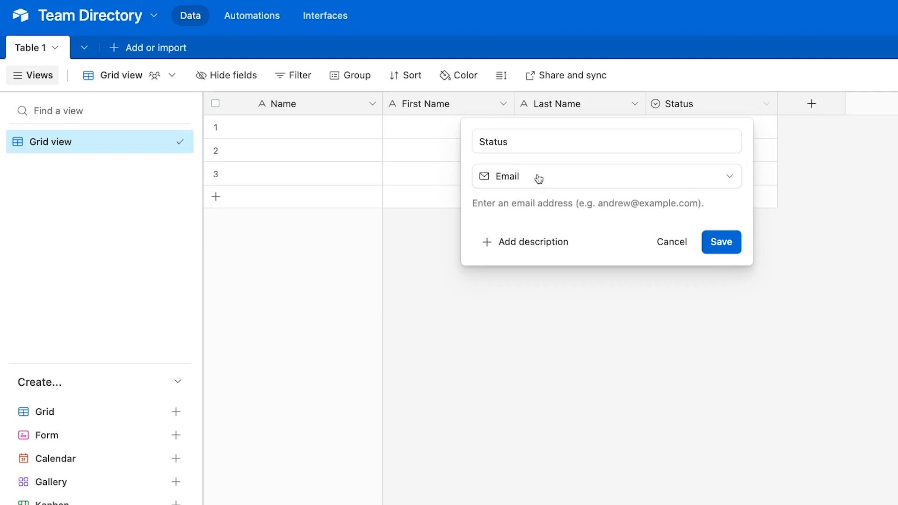
{"action": "left_click", "coordinate": [525, 142]}
{"action": "key", "text": "super+a"}
{"action": "type", "text": "Email Address"}
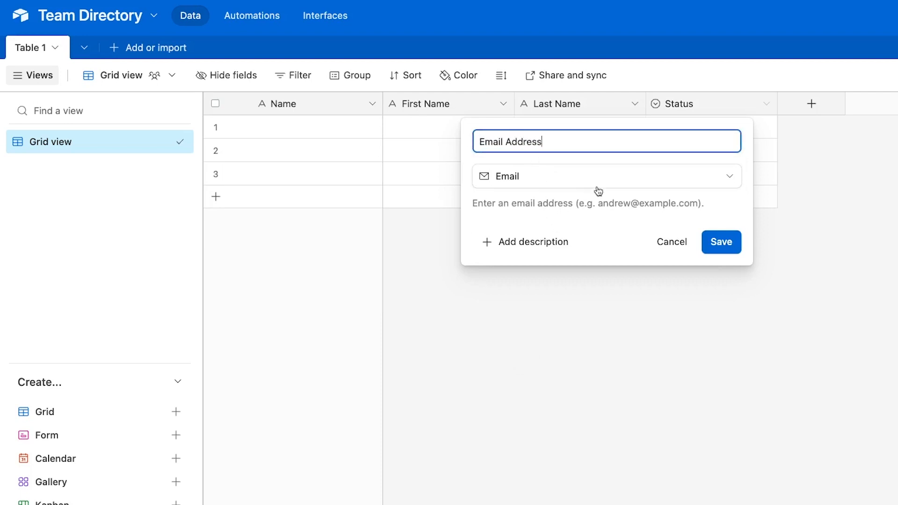
{"action": "left_click", "coordinate": [711, 240]}
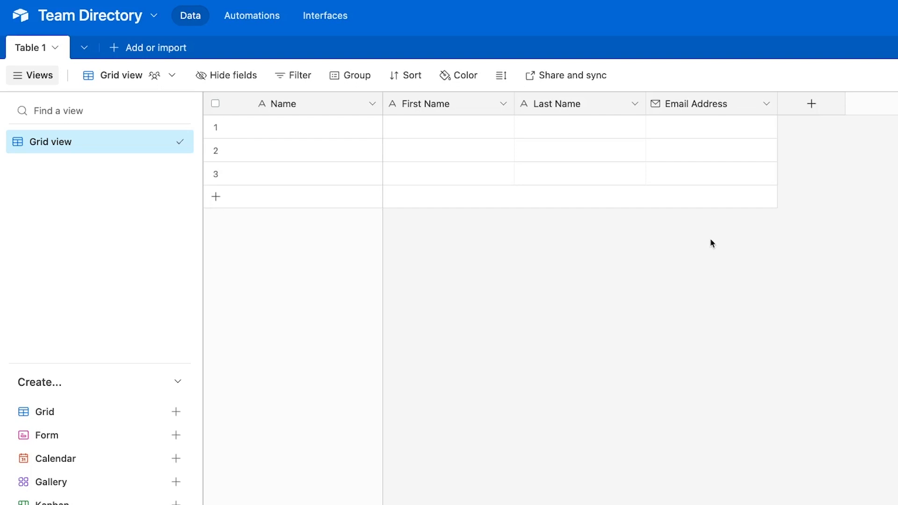
Add a field named Phone Number with the Phone number type after Email Address.
{"action": "left_click", "coordinate": [580, 107]}
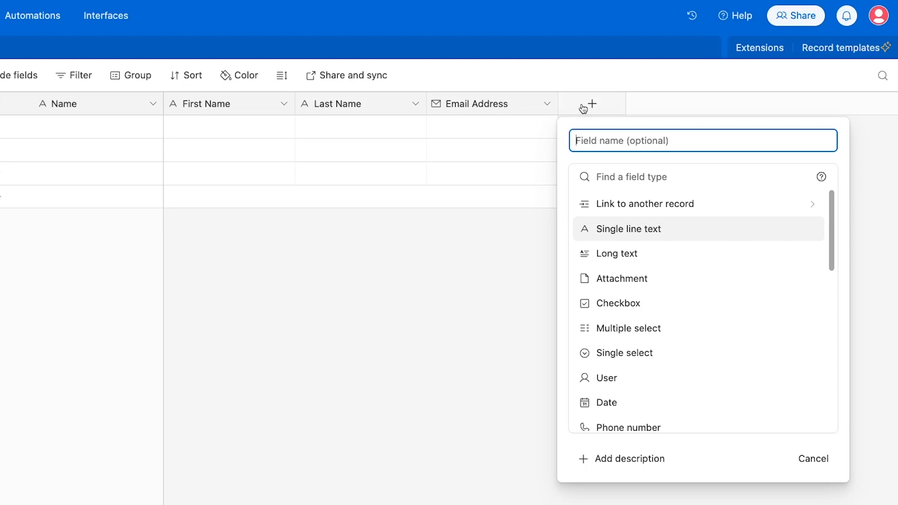
{"action": "scroll", "coordinate": [623, 314], "scroll_direction": "down", "scroll_amount": 1}
{"action": "left_click", "coordinate": [627, 393]}
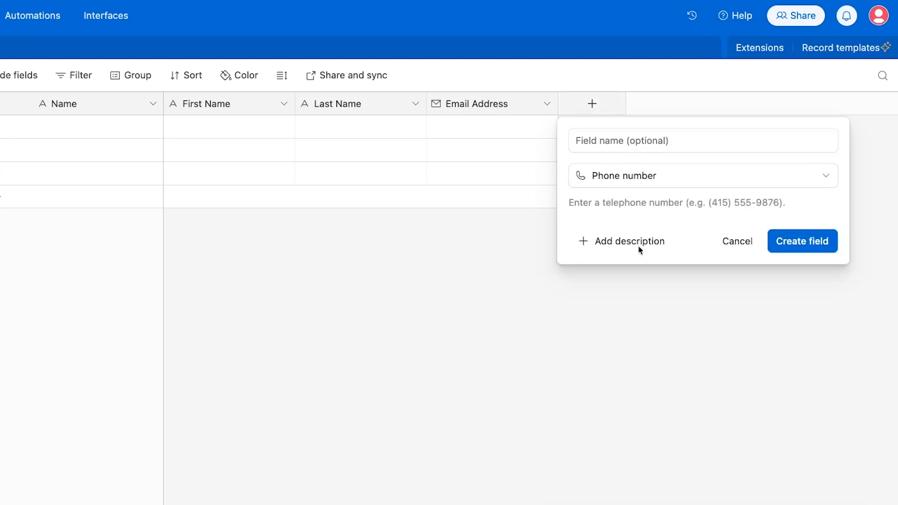
{"action": "left_click", "coordinate": [620, 141]}
{"action": "type", "text": "Phone Num"}
{"action": "type", "text": "ber"}
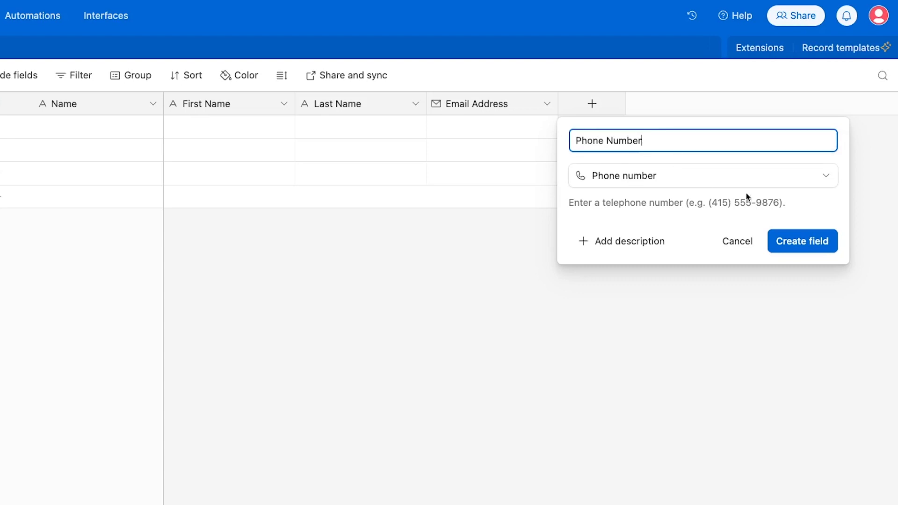
{"action": "left_click", "coordinate": [790, 245]}
Set up a new single select field named Department with the options Engineering, Design, HR, Accounting and Marketing.
{"action": "left_click", "coordinate": [724, 105]}
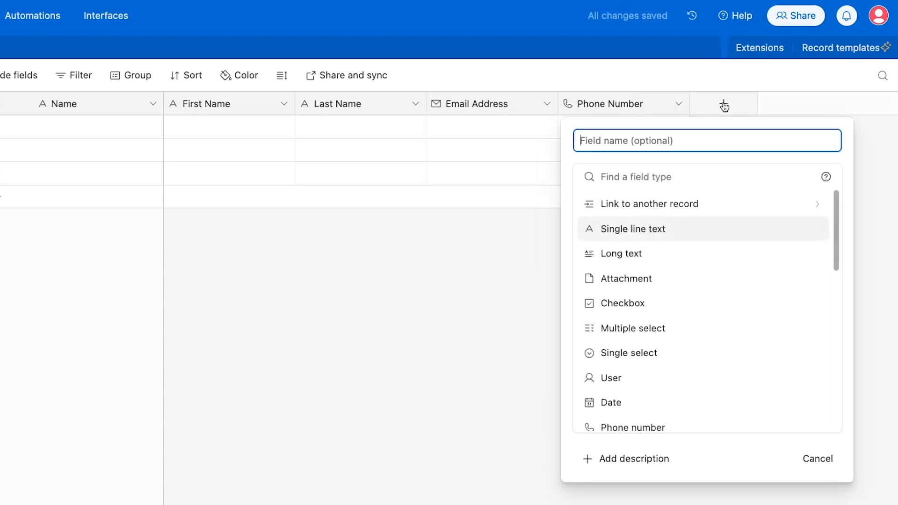
{"action": "type", "text": "Department"}
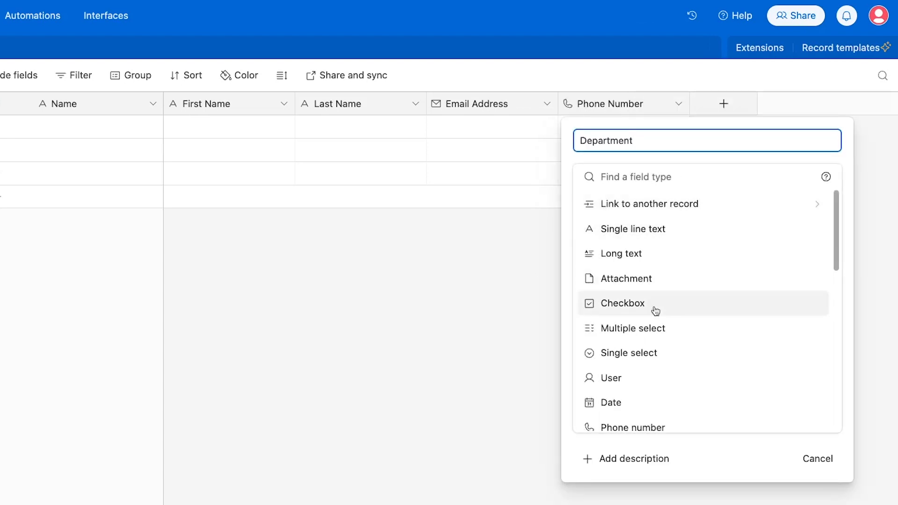
{"action": "left_click", "coordinate": [632, 354]}
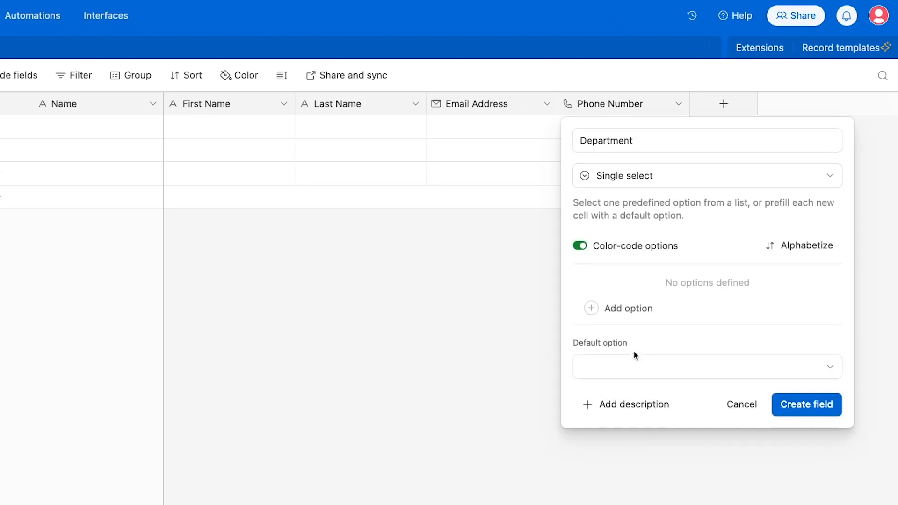
{"action": "left_click", "coordinate": [630, 310]}
{"action": "type", "text": "Engineering"}
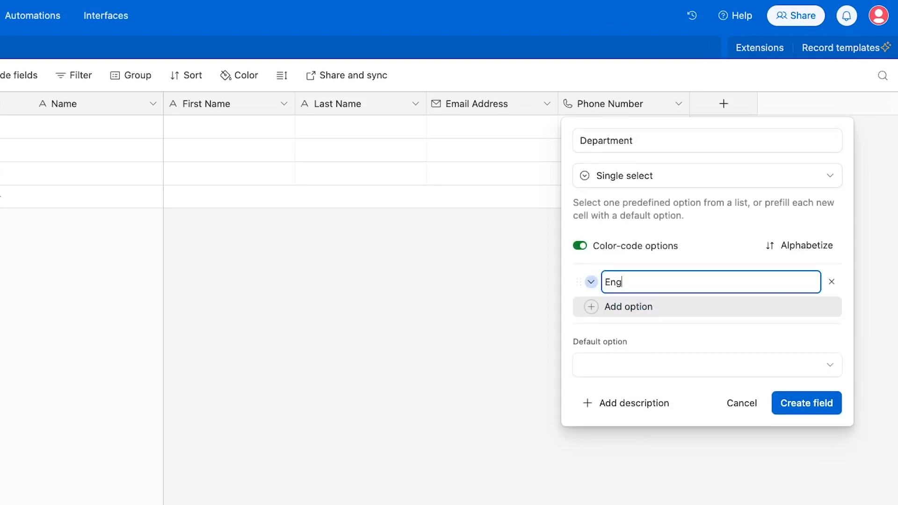
{"action": "key", "text": "Return"}
{"action": "type", "text": "Design"}
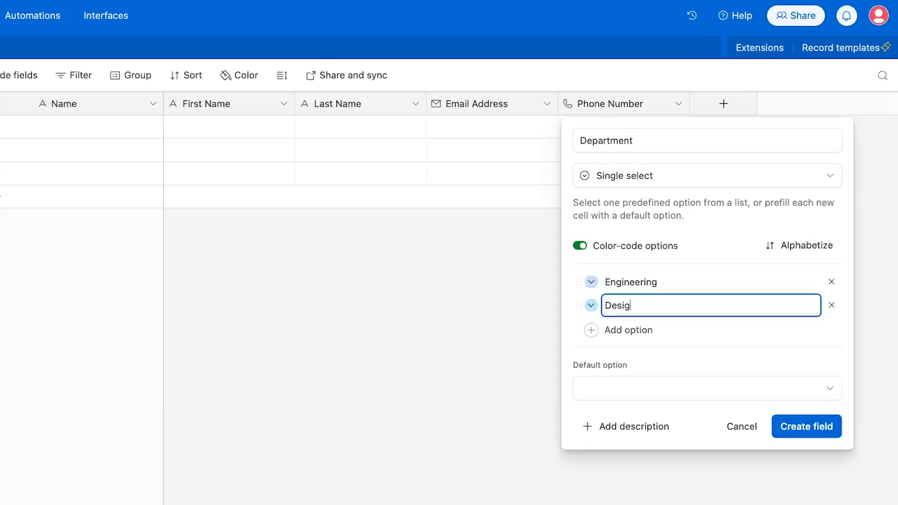
{"action": "key", "text": "Return"}
{"action": "type", "text": "HR"}
{"action": "key", "text": "Return"}
{"action": "type", "text": "A"}
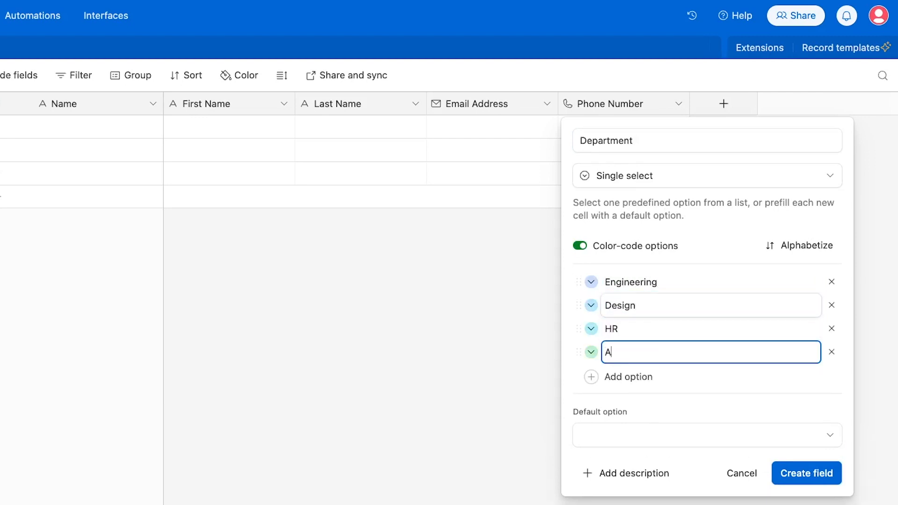
{"action": "type", "text": "ccounting"}
{"action": "key", "text": "Return"}
{"action": "type", "text": "Marketing"}
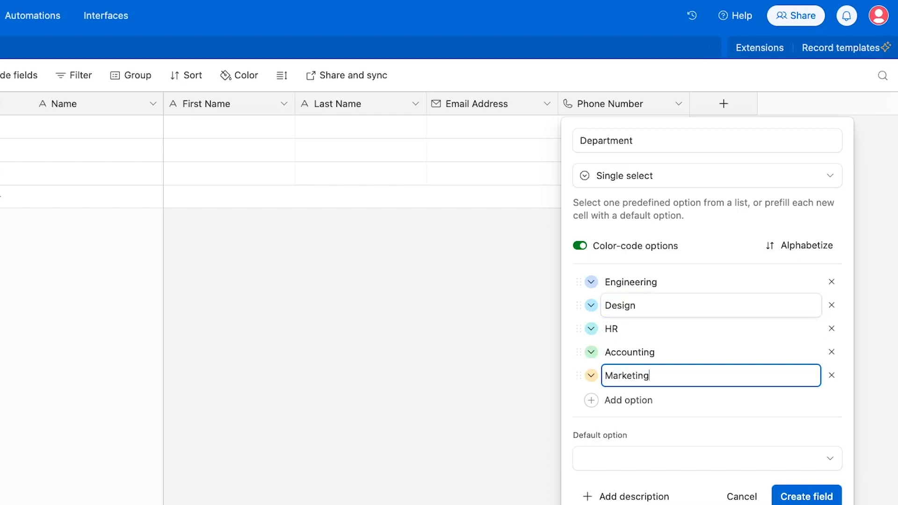
Color the Design option pink and create the Department field.
{"action": "left_click", "coordinate": [592, 306]}
{"action": "left_click", "coordinate": [702, 404]}
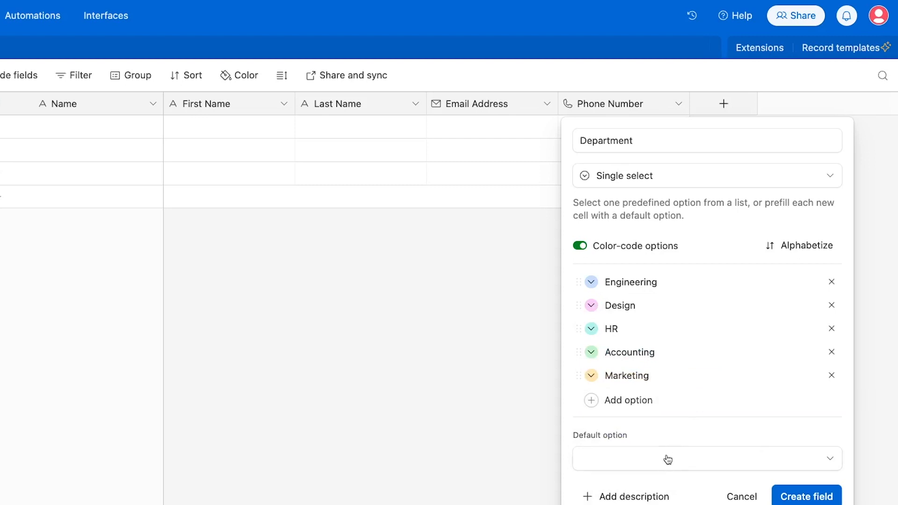
{"action": "left_click", "coordinate": [798, 498]}
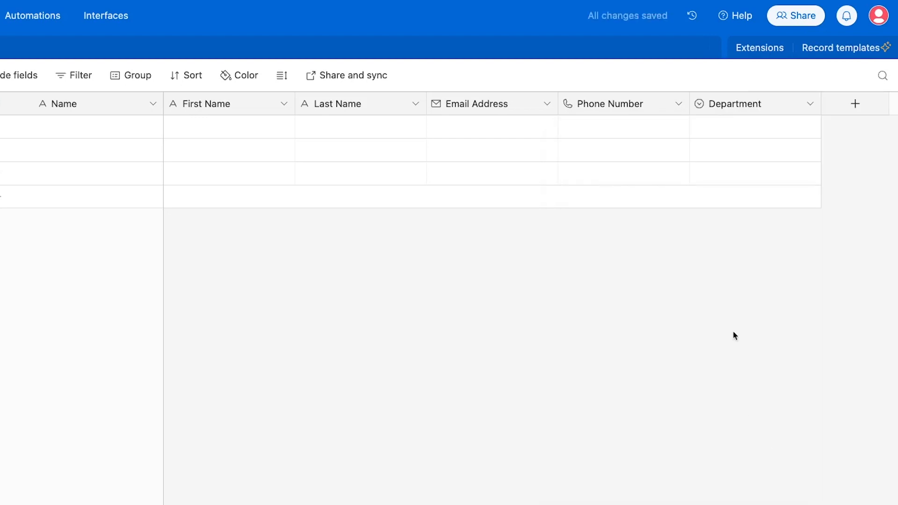
Add a field named Start Date with the Date type after Department.
{"action": "left_click", "coordinate": [852, 105]}
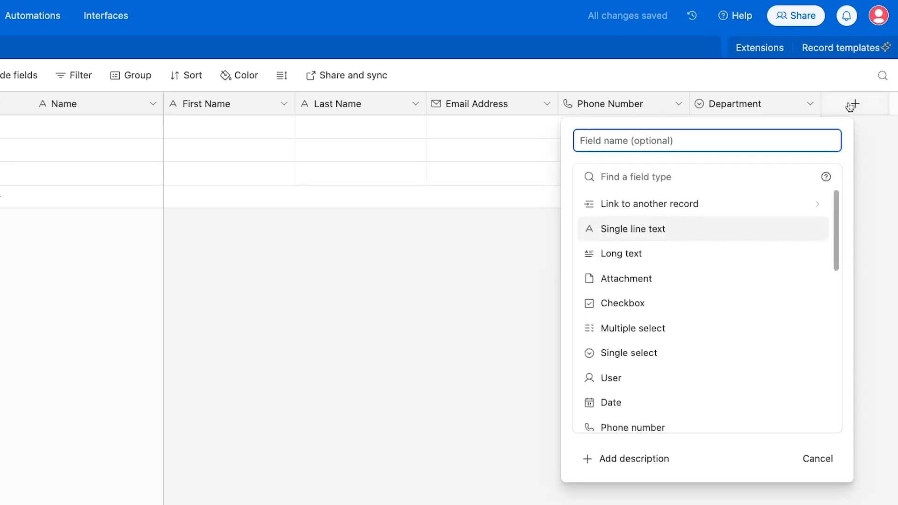
{"action": "type", "text": "Start Date"}
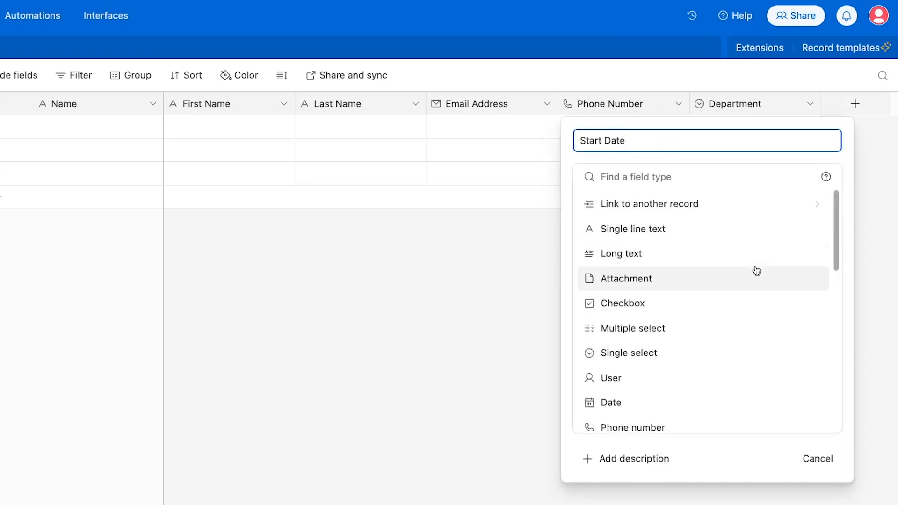
{"action": "left_click", "coordinate": [633, 401]}
{"action": "left_click", "coordinate": [785, 352]}
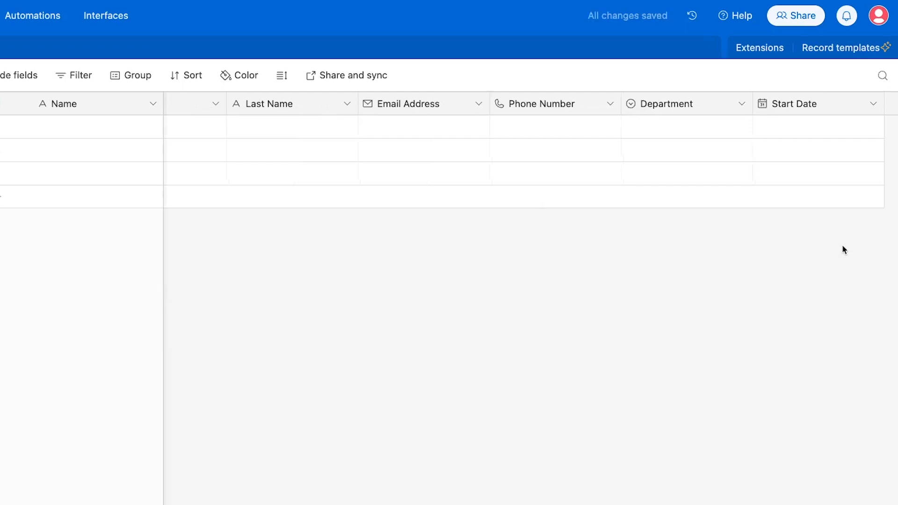
Add a field named Notes with the Long text type after Start Date.
{"action": "left_click", "coordinate": [828, 103]}
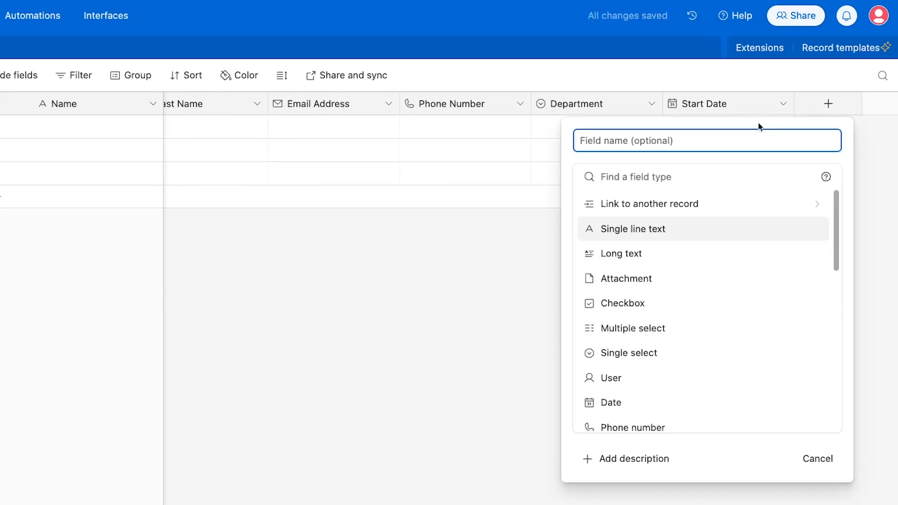
{"action": "type", "text": "Notes"}
{"action": "left_click", "coordinate": [662, 255]}
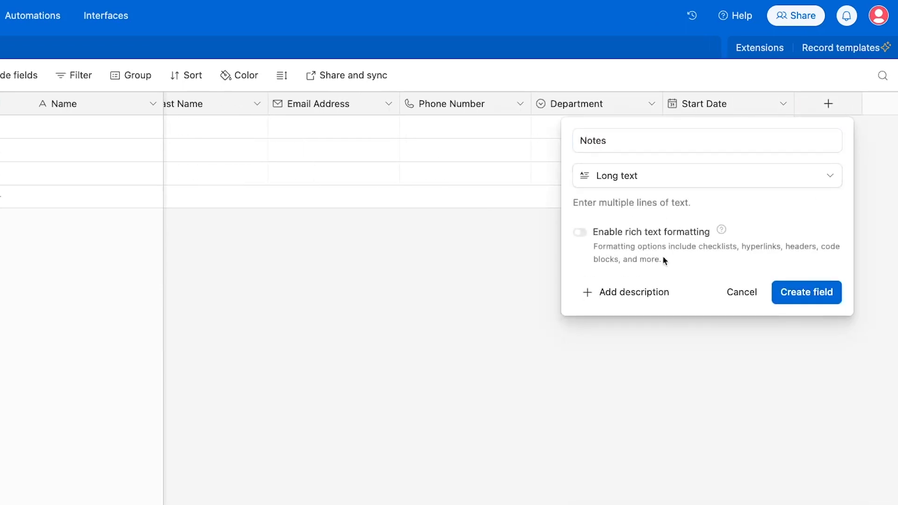
{"action": "left_click", "coordinate": [806, 292]}
Fill in the first record's first name, last name, email address and phone number.
{"action": "scroll", "coordinate": [808, 295], "scroll_direction": "left", "scroll_amount": 5}
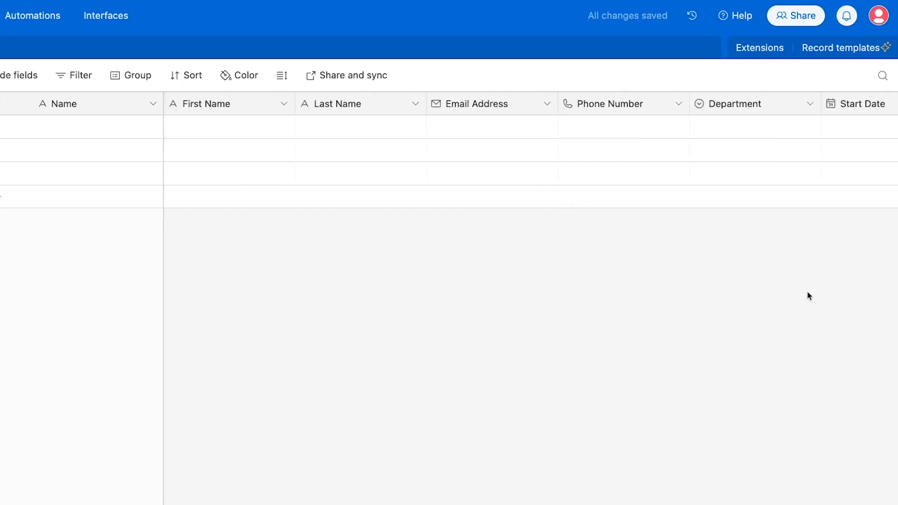
{"action": "left_click", "coordinate": [235, 136]}
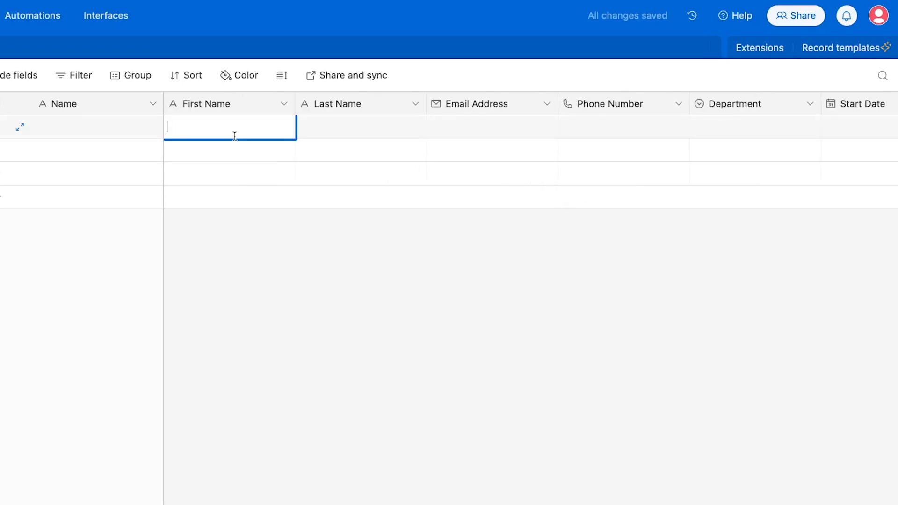
{"action": "type", "text": "John"}
{"action": "key", "text": "Tab"}
{"action": "type", "text": "Smith"}
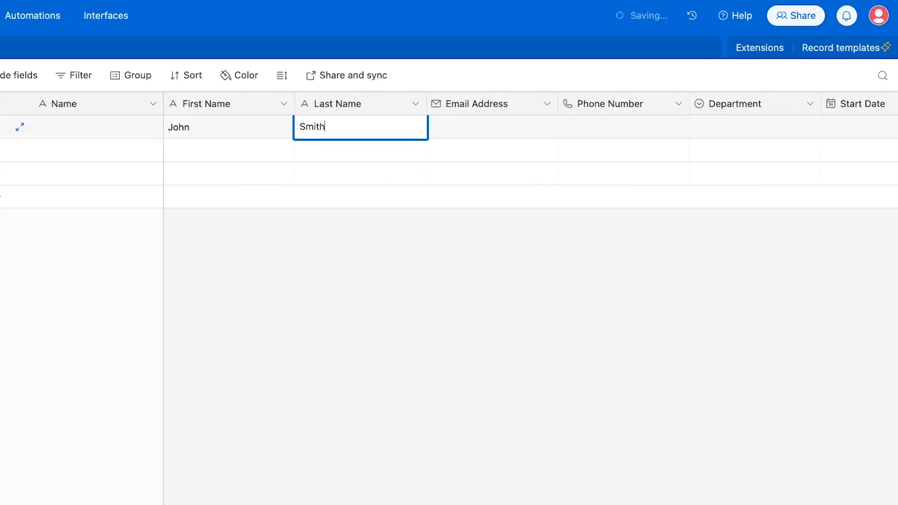
{"action": "key", "text": "Tab"}
{"action": "type", "text": "jsmith@test.co"}
{"action": "key", "text": "Tab"}
{"action": "type", "text": "55"}
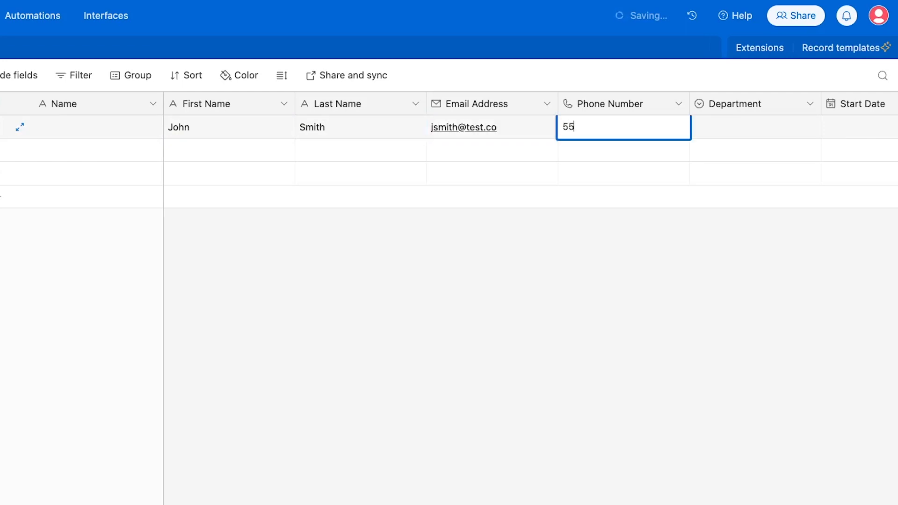
{"action": "type", "text": "5-555-5555"}
Set the first record's Department to Design and its Start Date to 6/2/2023.
{"action": "left_click", "coordinate": [714, 131]}
{"action": "left_click", "coordinate": [730, 130]}
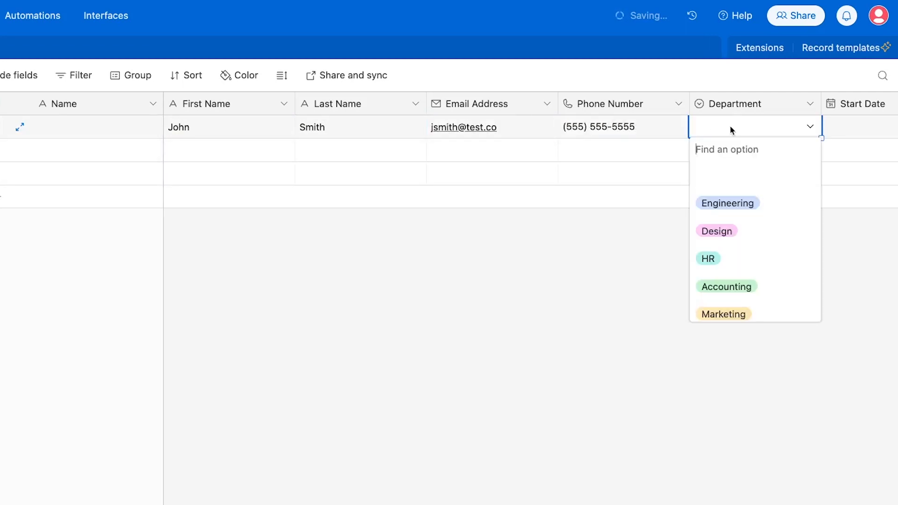
{"action": "left_click", "coordinate": [733, 231]}
{"action": "scroll", "coordinate": [650, 128], "scroll_direction": "right", "scroll_amount": 5}
{"action": "double_click", "coordinate": [650, 128]}
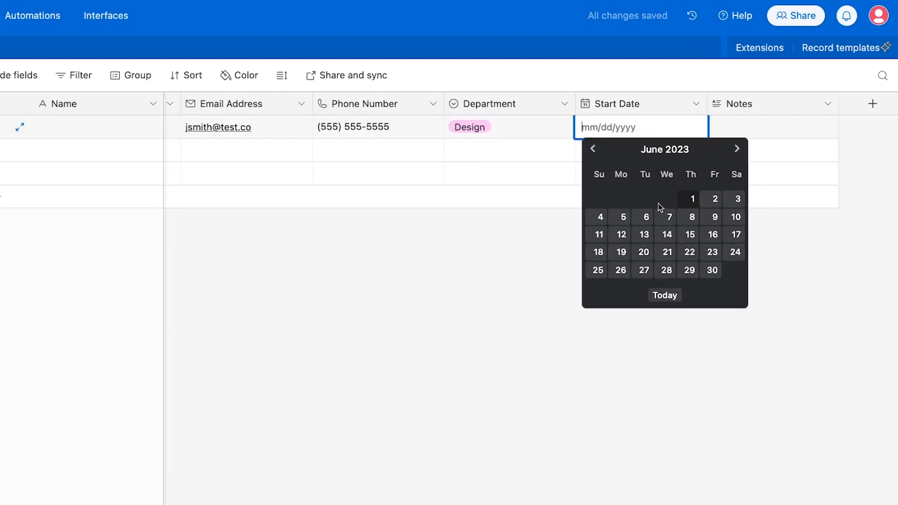
{"action": "left_click", "coordinate": [711, 199]}
{"action": "left_click", "coordinate": [704, 219]}
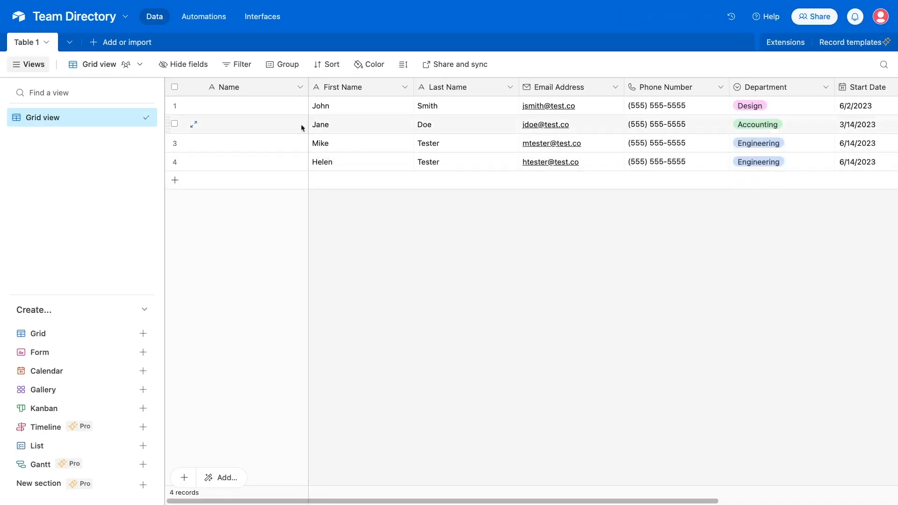
Edit the primary Name field and change its type to Formula.
{"action": "left_click", "coordinate": [298, 90]}
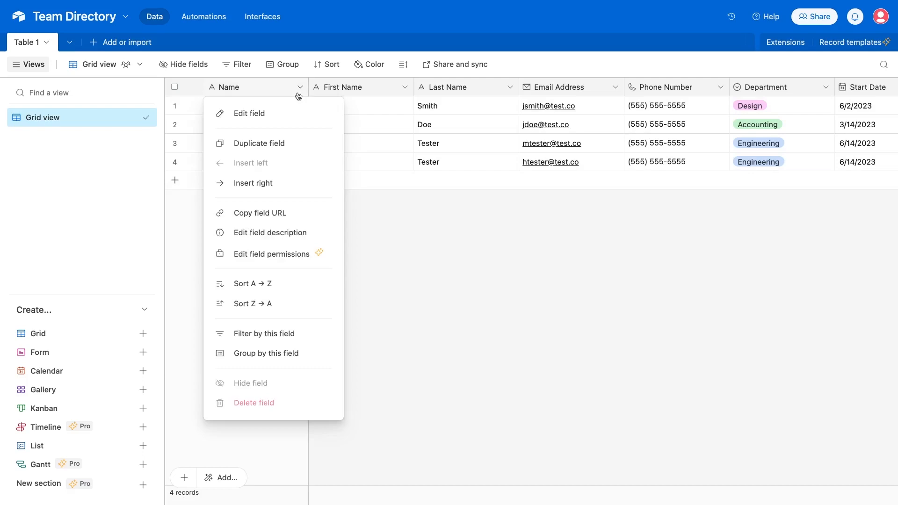
{"action": "left_click", "coordinate": [276, 118]}
{"action": "left_click", "coordinate": [300, 183]}
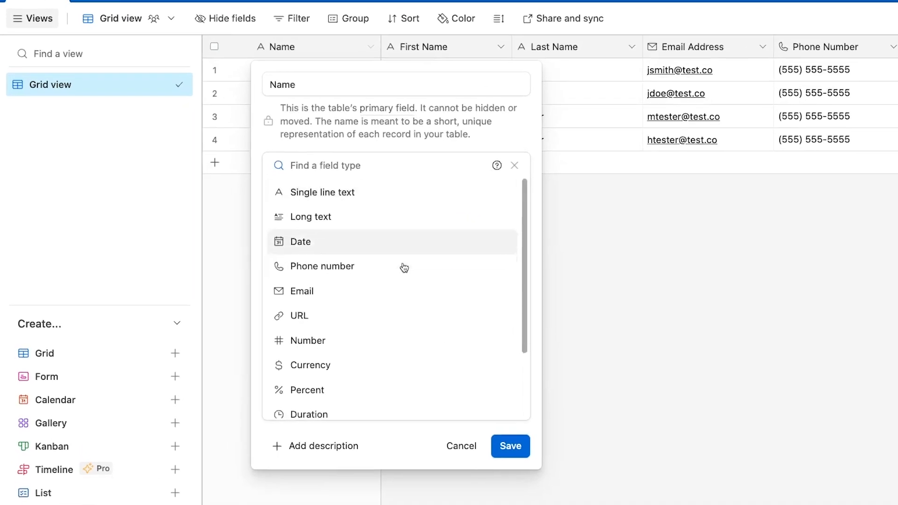
{"action": "scroll", "coordinate": [404, 268], "scroll_direction": "down", "scroll_amount": 4}
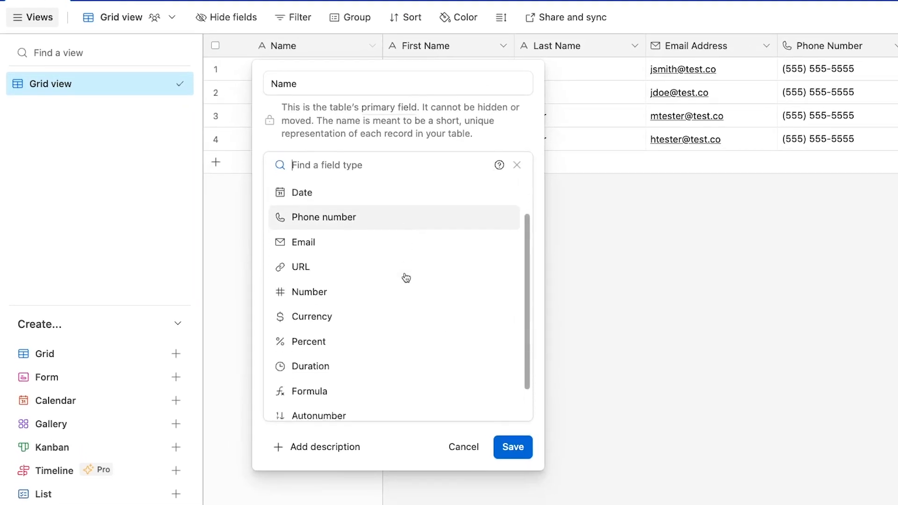
{"action": "left_click", "coordinate": [353, 353]}
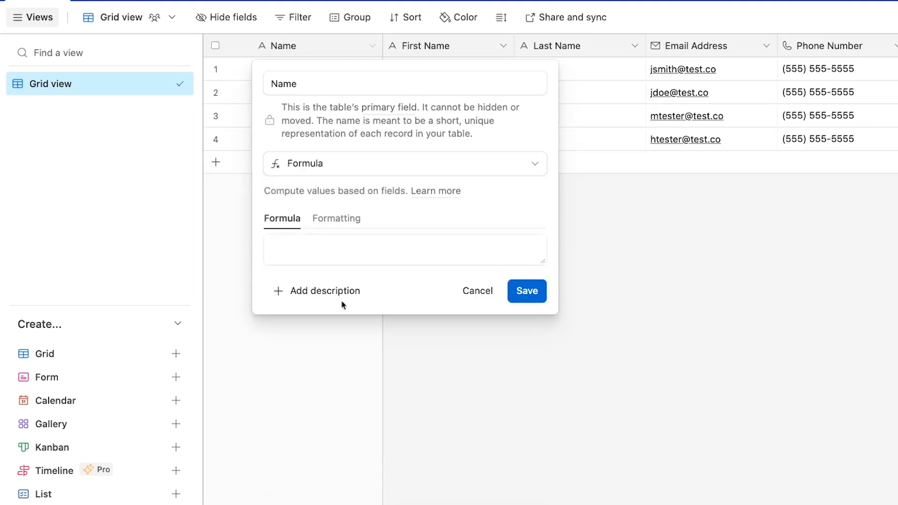
Enter the formula CONCATENATE({Last Name}, {First Name}) for the Name field and save it.
{"action": "left_click", "coordinate": [326, 259]}
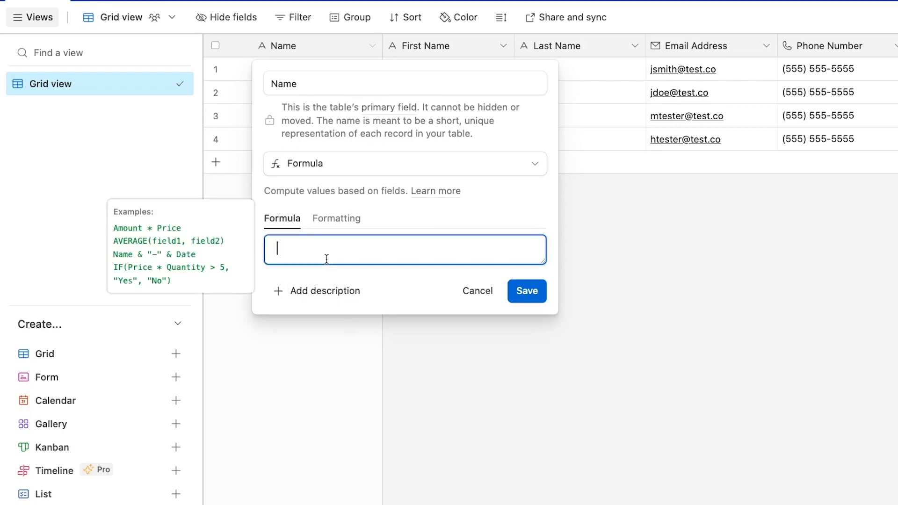
{"action": "type", "text": "concat"}
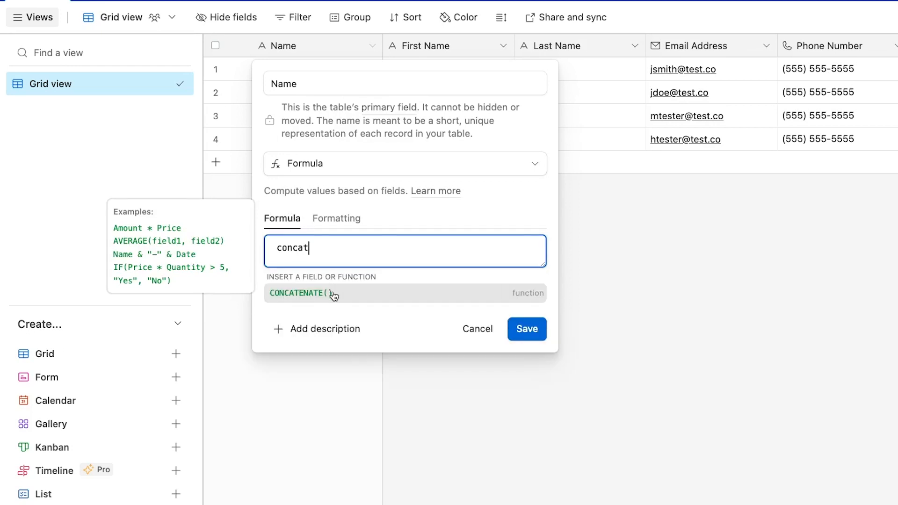
{"action": "left_click", "coordinate": [333, 295]}
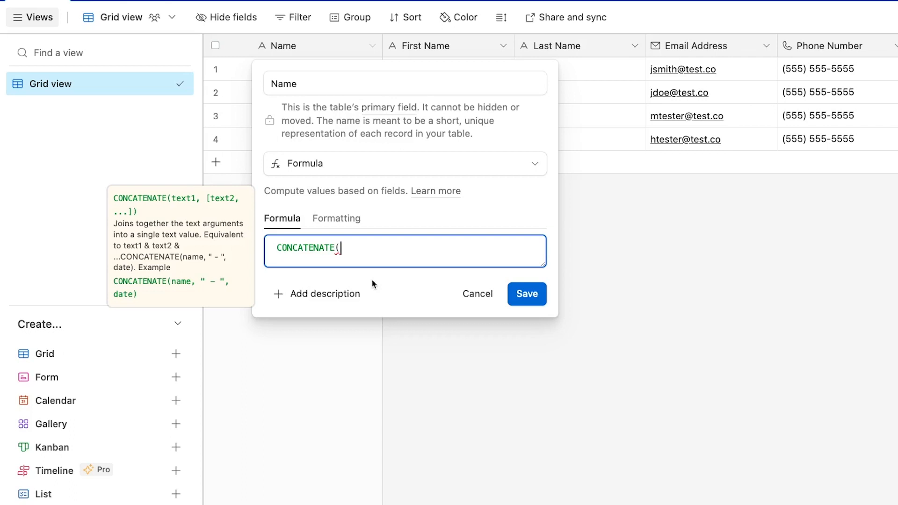
{"action": "type", "text": "last"}
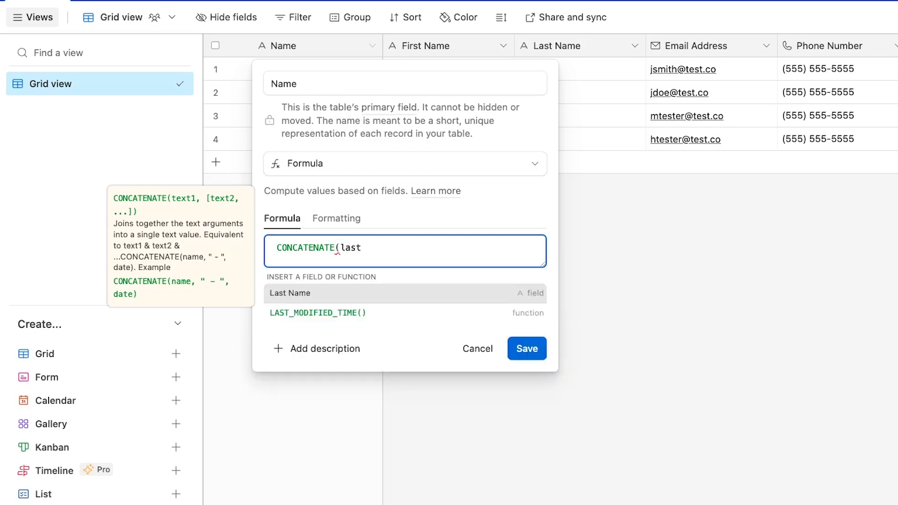
{"action": "left_click", "coordinate": [367, 300]}
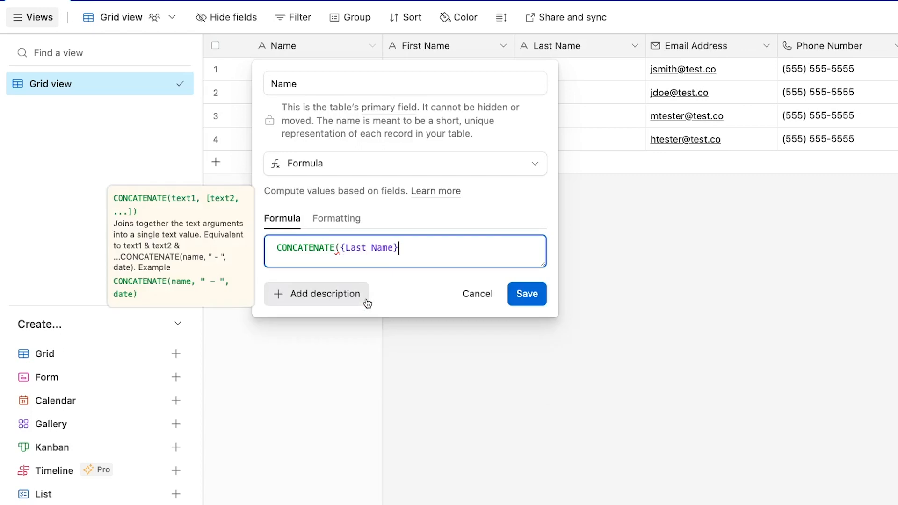
{"action": "type", "text": ", first"}
{"action": "left_click", "coordinate": [376, 301]}
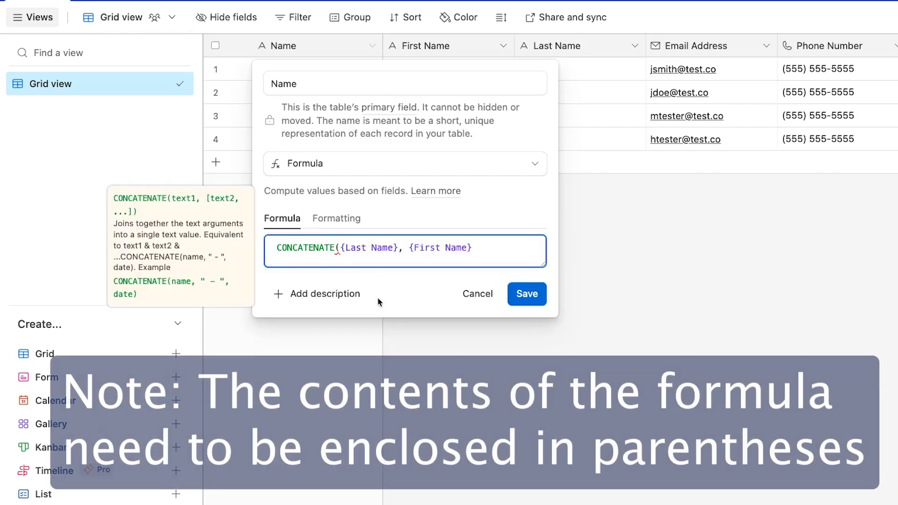
{"action": "type", "text": ")"}
{"action": "left_click", "coordinate": [527, 294]}
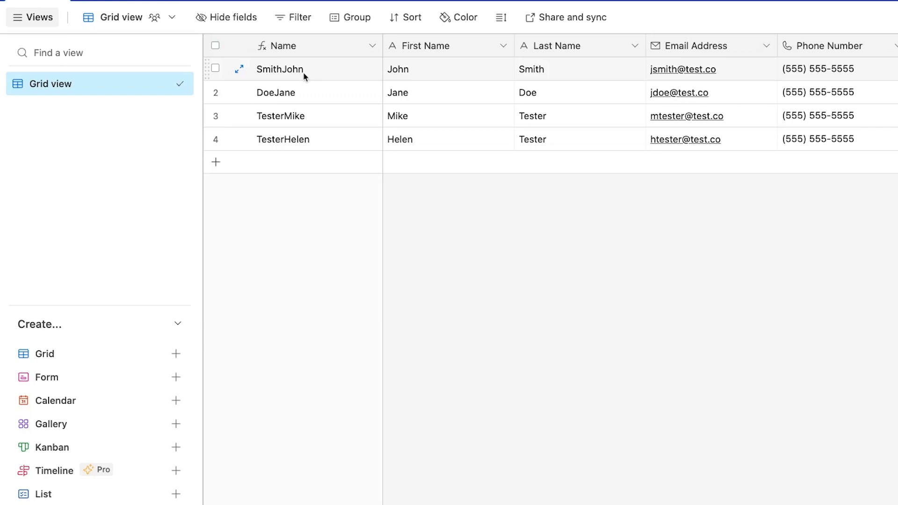
Add a comma-and-space separator to the Name formula, making it CONCATENATE({Last Name},", ", {First Name}), and save it.
{"action": "left_click", "coordinate": [372, 46]}
{"action": "left_click", "coordinate": [336, 78]}
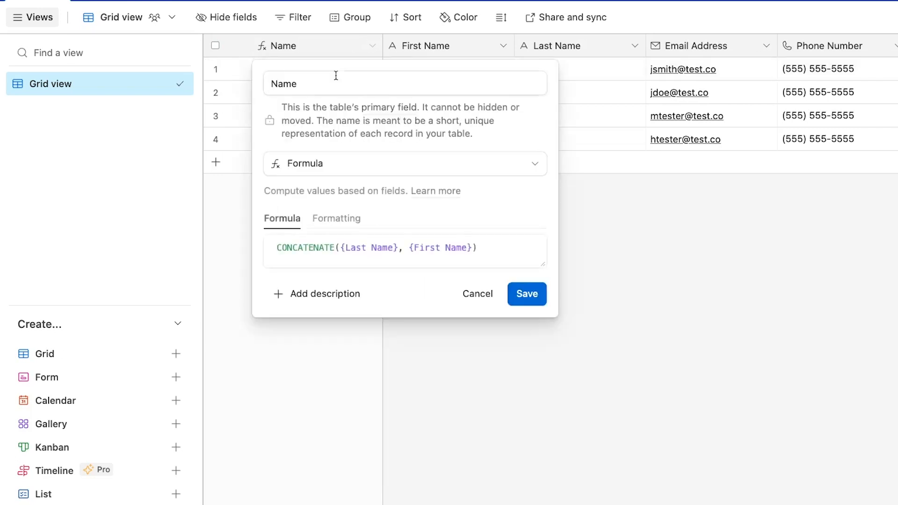
{"action": "left_click", "coordinate": [405, 247]}
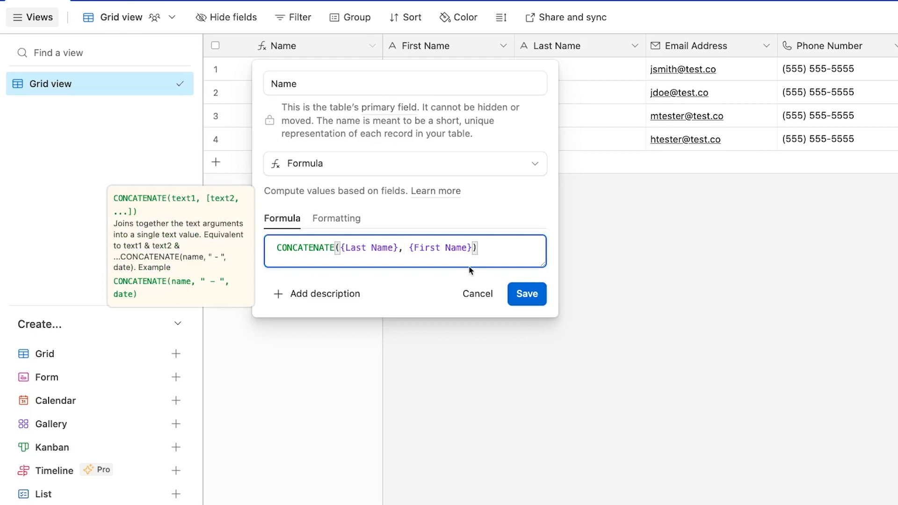
{"action": "type", "text": "\", "}
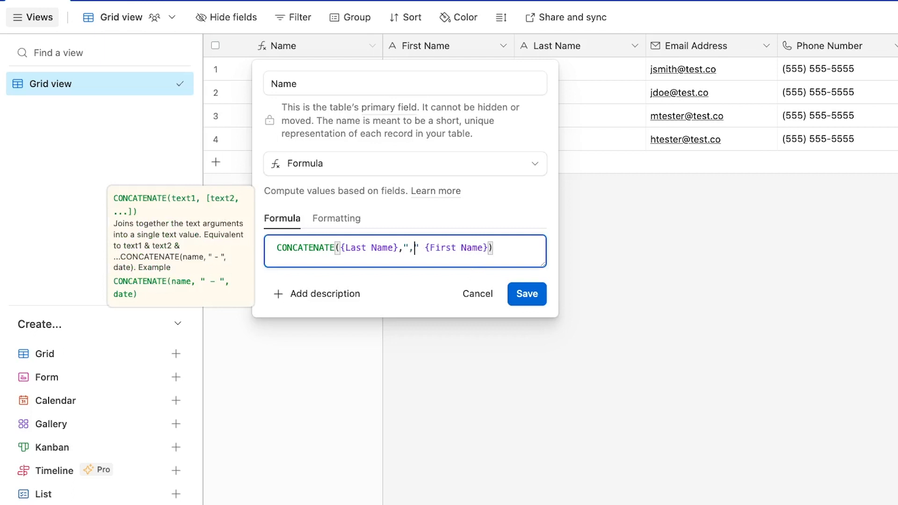
{"action": "type", "text": "\","}
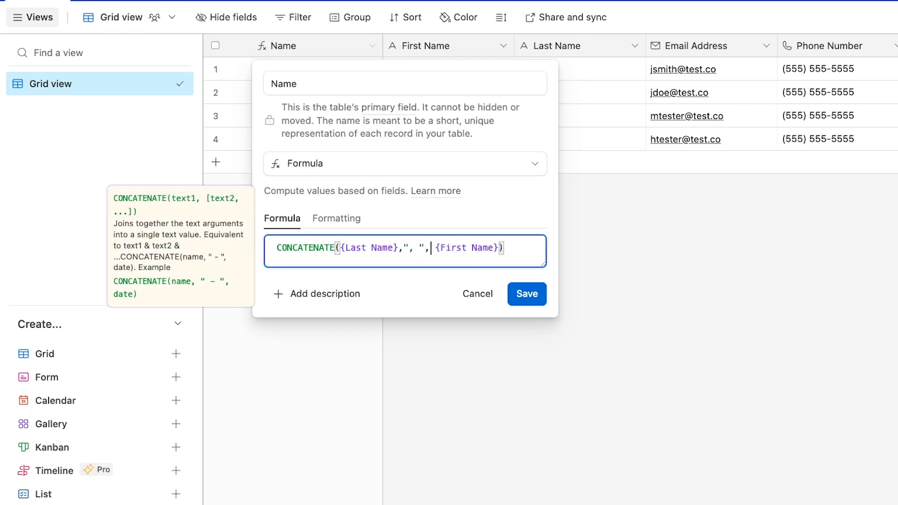
{"action": "left_click", "coordinate": [532, 294]}
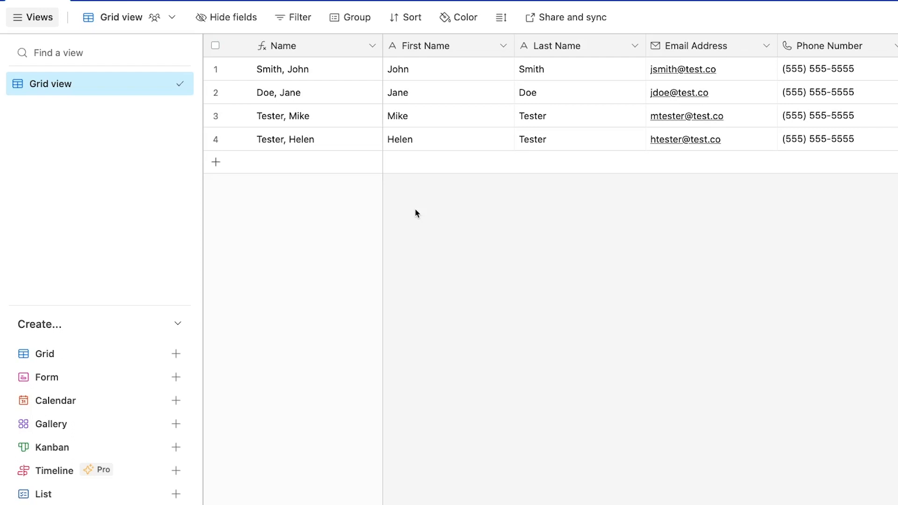
Edit the Name field's formula and remove {Last Name} and the comma separator, leaving CONCATENATE({First Name}).
{"action": "left_click", "coordinate": [371, 46]}
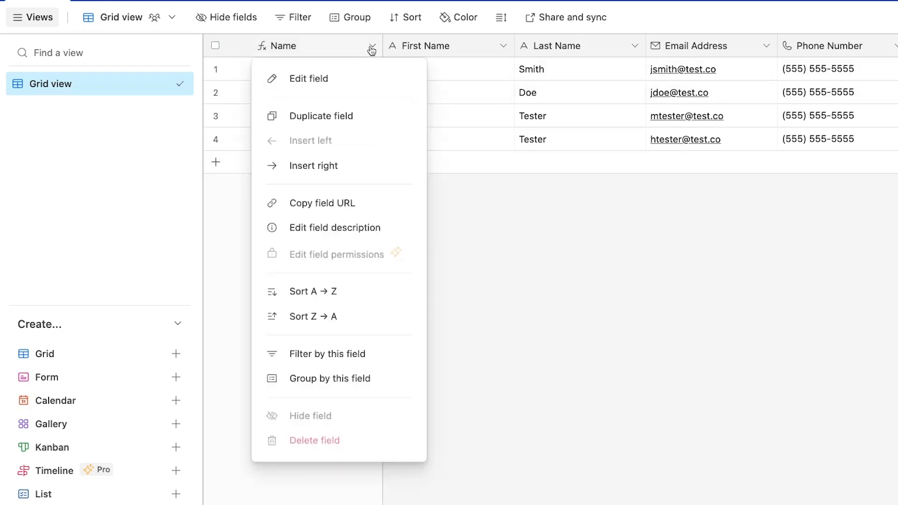
{"action": "left_click", "coordinate": [346, 73]}
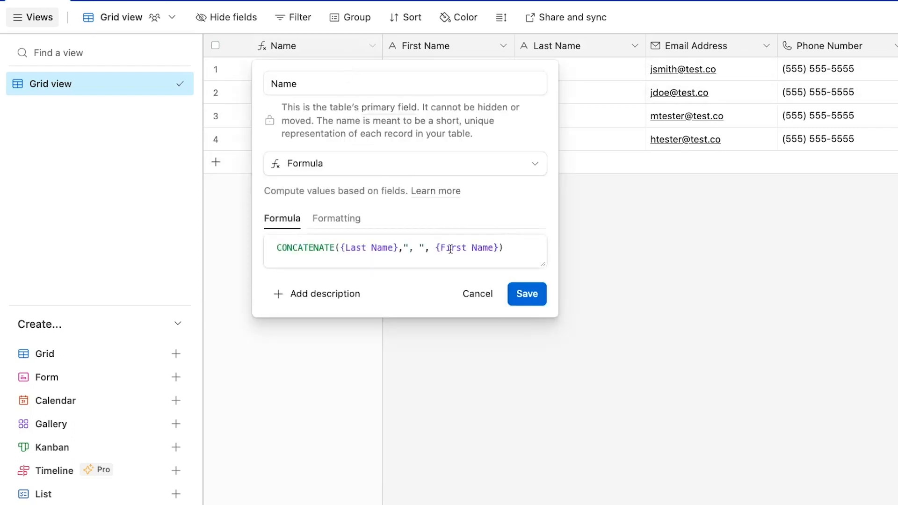
{"action": "left_click", "coordinate": [431, 248]}
{"action": "key", "text": "BackSpace"}
{"action": "key", "text": "BackSpace"}
{"action": "key", "text": "BackSpace"}
{"action": "key", "text": "BackSpace"}
{"action": "key", "text": "BackSpace"}
{"action": "key", "text": "BackSpace"}
{"action": "key", "text": "BackSpace"}
{"action": "key", "text": "BackSpace"}
{"action": "key", "text": "BackSpace"}
{"action": "key", "text": "BackSpace"}
{"action": "key", "text": "BackSpace"}
{"action": "key", "text": "BackSpace"}
{"action": "key", "text": "BackSpace"}
{"action": "key", "text": "BackSpace"}
{"action": "key", "text": "BackSpace"}
{"action": "key", "text": "BackSpace"}
{"action": "key", "text": "BackSpace"}
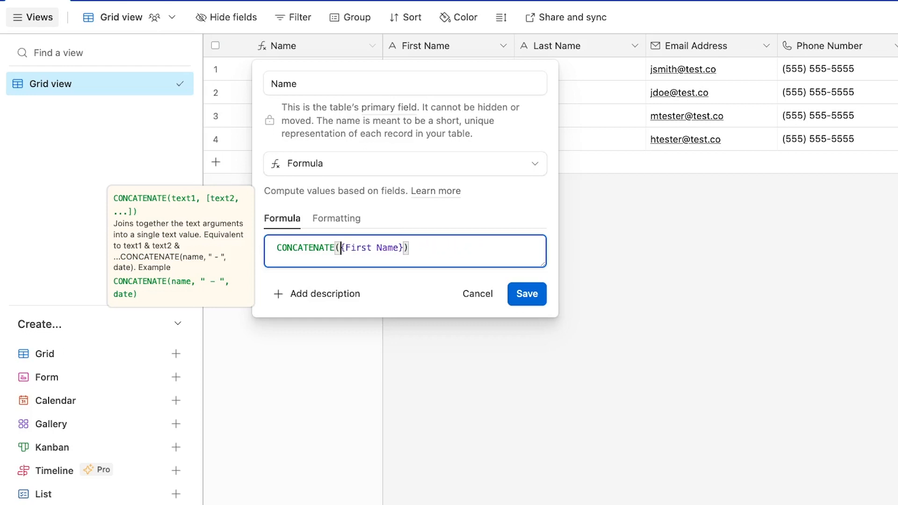
Extend the Name formula to CONCATENATE({First Name}, " ", {Last Name}) and save the field.
{"action": "key", "text": "Right"}
{"action": "key", "text": "Right"}
{"action": "key", "text": "Right"}
{"action": "key", "text": "Right"}
{"action": "key", "text": "Right"}
{"action": "key", "text": "Right"}
{"action": "key", "text": "Right"}
{"action": "key", "text": "Right"}
{"action": "key", "text": "Right"}
{"action": "key", "text": "Right"}
{"action": "type", "text": ", \" \", {Last Name}"}
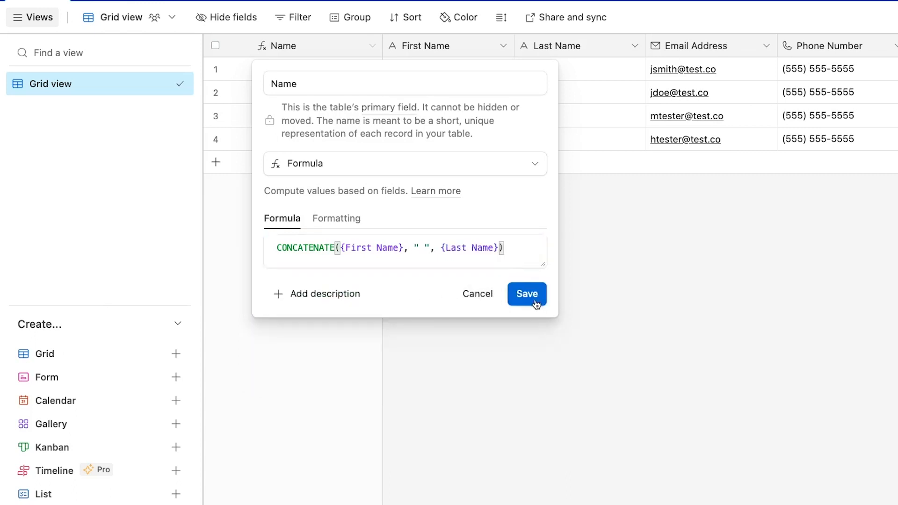
{"action": "left_click", "coordinate": [535, 300]}
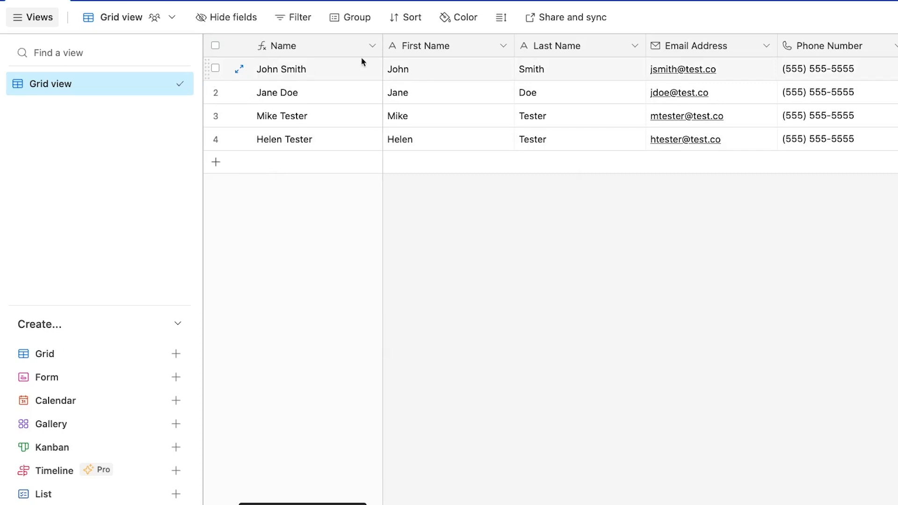
Rewrite the Name field's formula as CONCATENATE({Last Name}, ", ",{First Name}) and save it.
{"action": "left_click", "coordinate": [372, 46]}
{"action": "left_click", "coordinate": [342, 78]}
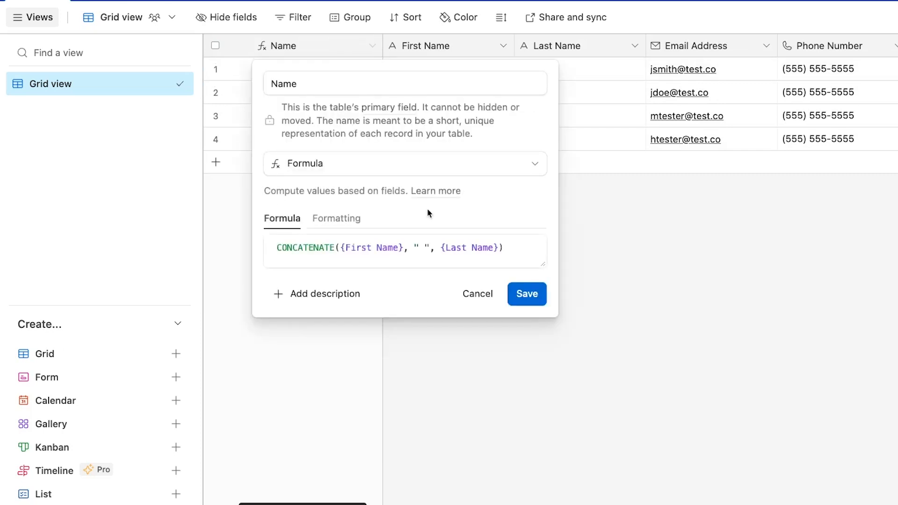
{"action": "left_click_drag", "start_coordinate": [517, 247], "coordinate": [350, 247]}
{"action": "key", "text": "BackSpace"}
{"action": "key", "text": "BackSpace"}
{"action": "key", "text": "BackSpace"}
{"action": "type", "text": "last"}
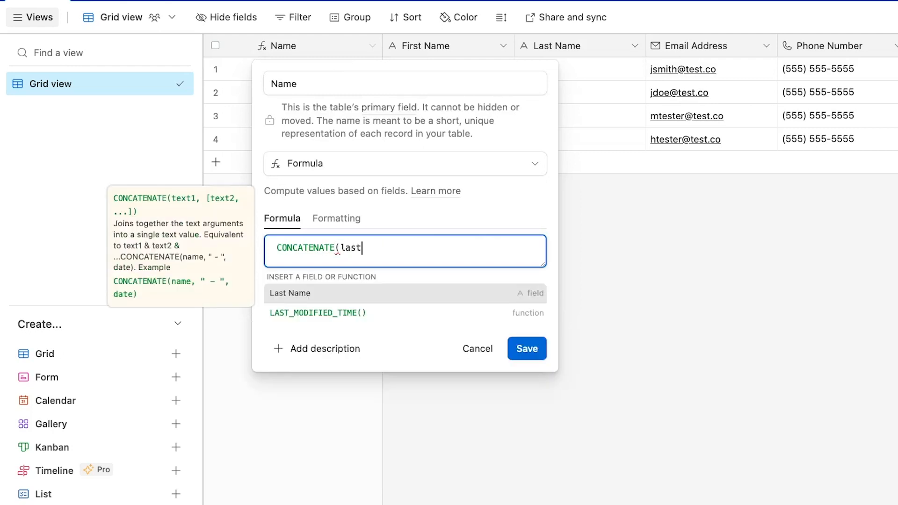
{"action": "left_click", "coordinate": [365, 292]}
{"action": "type", "text": ","}
{"action": "type", "text": "\",fir"}
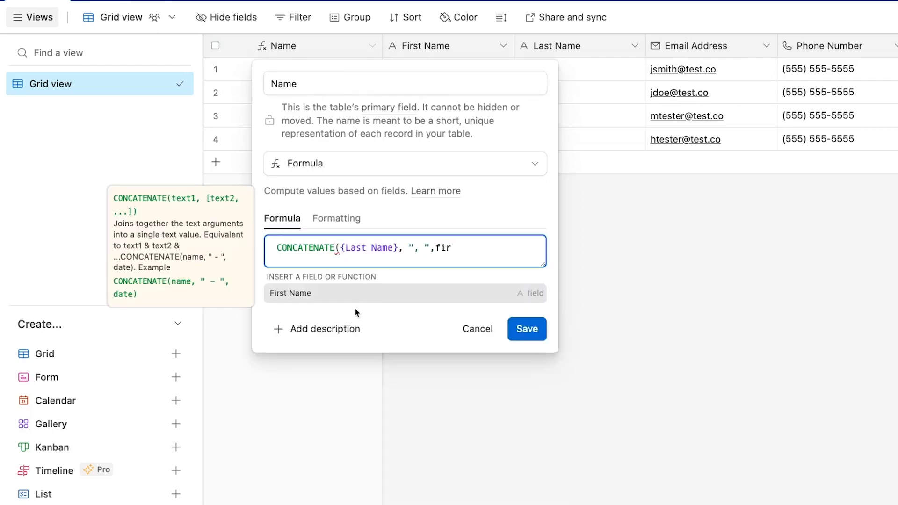
{"action": "left_click", "coordinate": [422, 289]}
{"action": "type", "text": ")"}
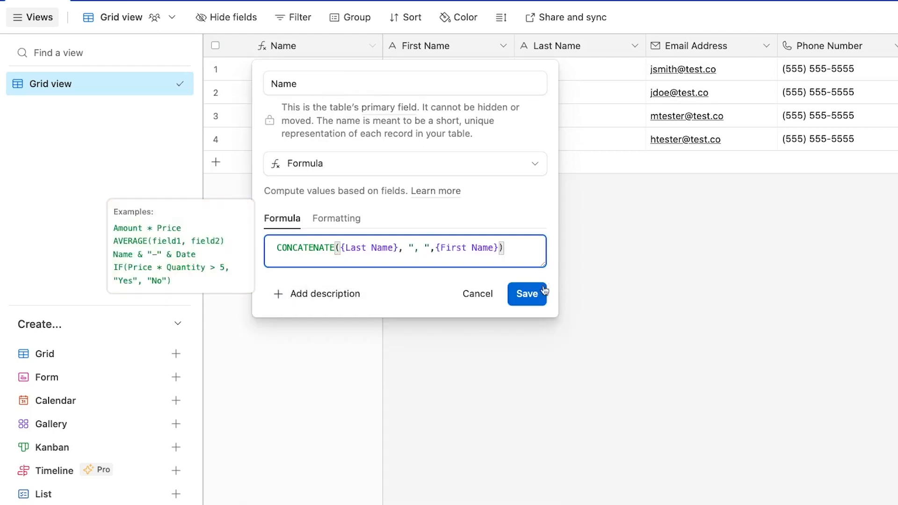
{"action": "left_click", "coordinate": [537, 292]}
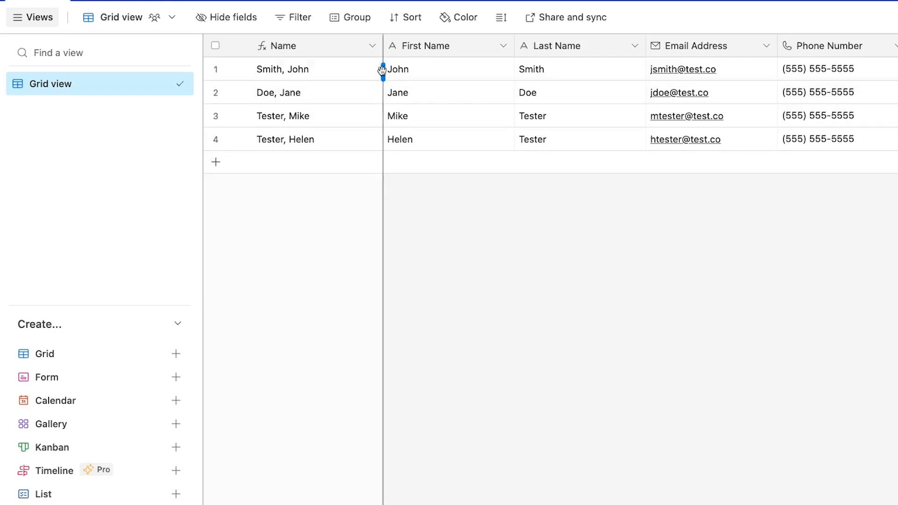
Rename the Name field to ⚡Full Name by adding a lightning emoji prefix and the word Full, and save the field.
{"action": "left_click", "coordinate": [373, 52]}
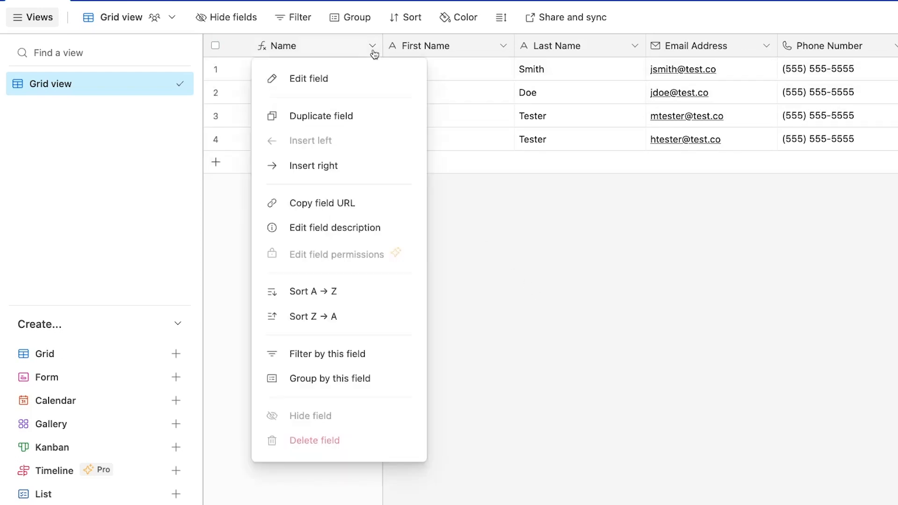
{"action": "left_click", "coordinate": [334, 78]}
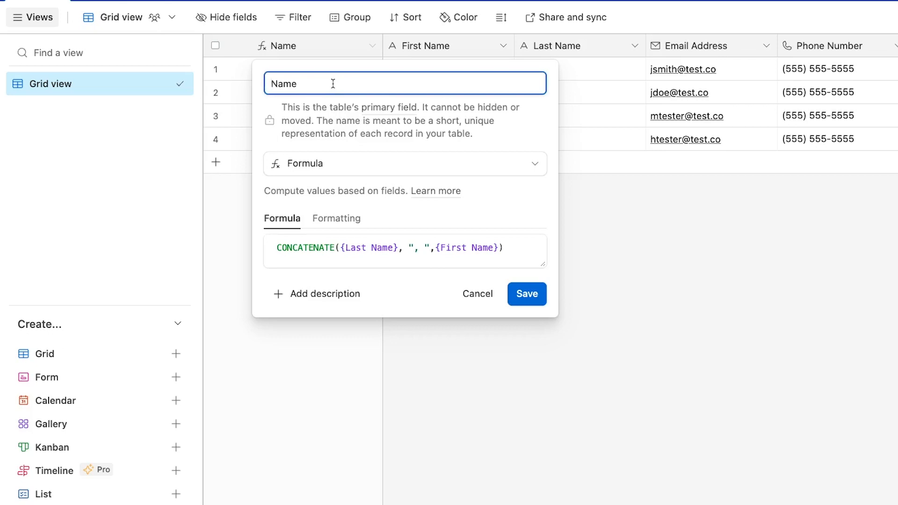
{"action": "key", "text": "ctrl+super+space"}
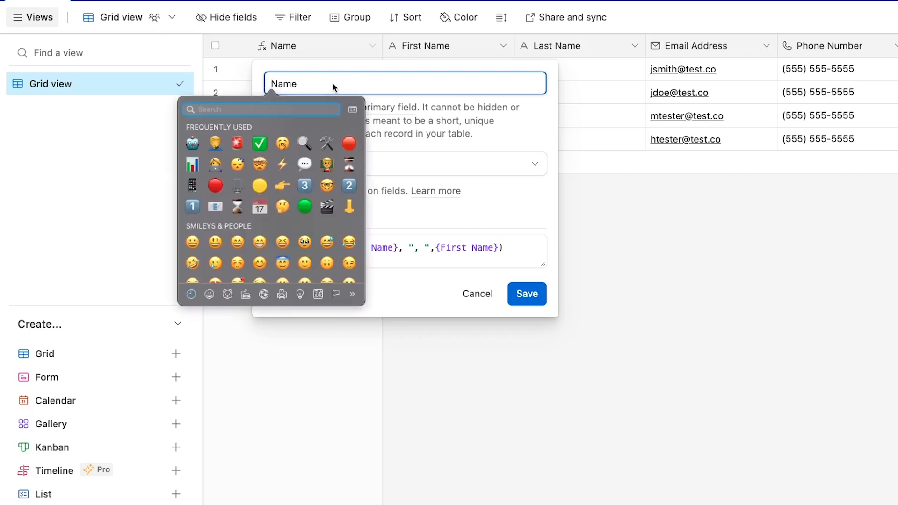
{"action": "type", "text": "lightning"}
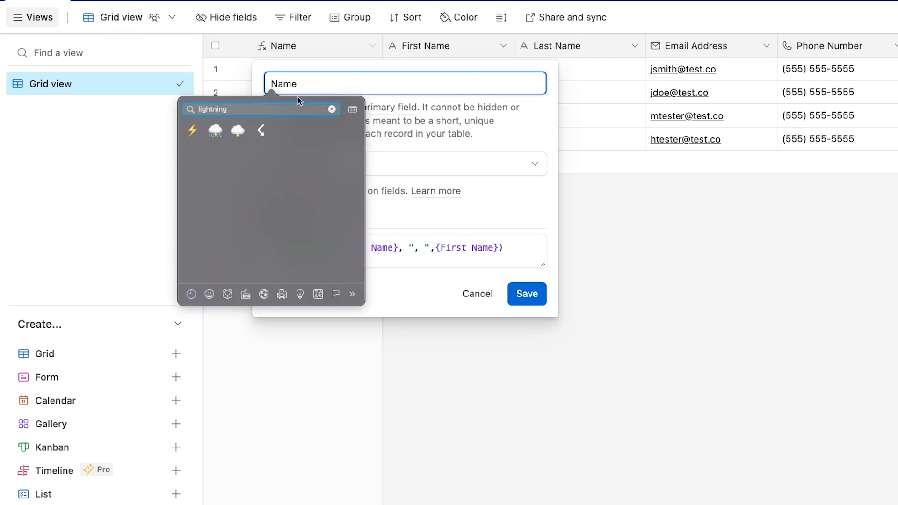
{"action": "left_click", "coordinate": [192, 131]}
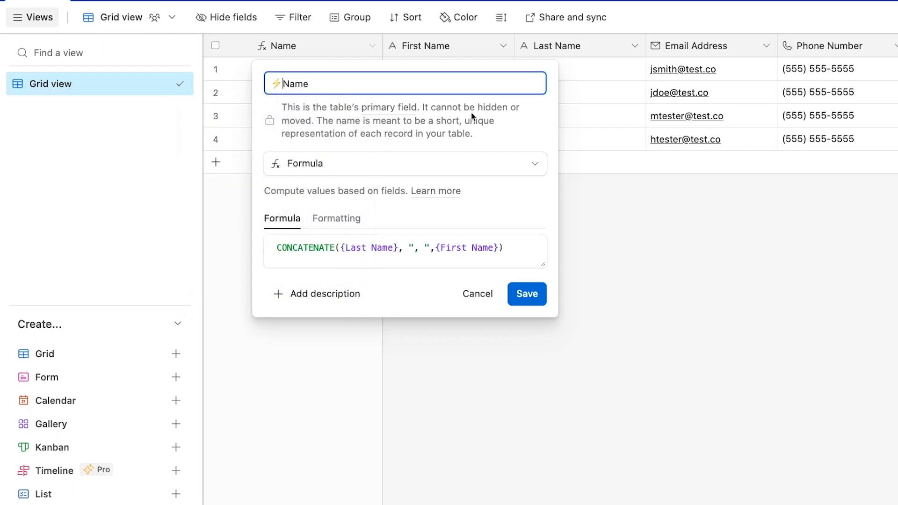
{"action": "type", "text": "Full"}
{"action": "left_click", "coordinate": [540, 291]}
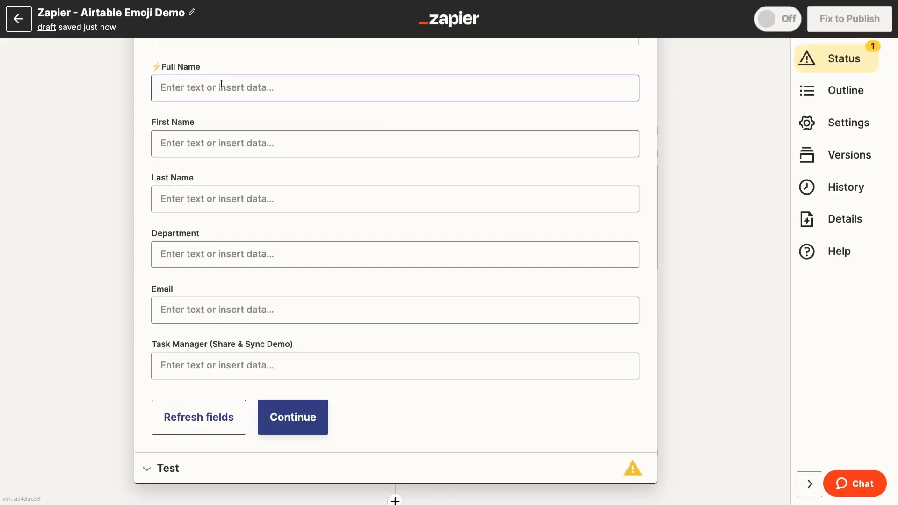
Switch to the Zapier editor and examine the data available to insert into the ⚡Full Name field.
{"action": "left_click", "coordinate": [221, 85]}
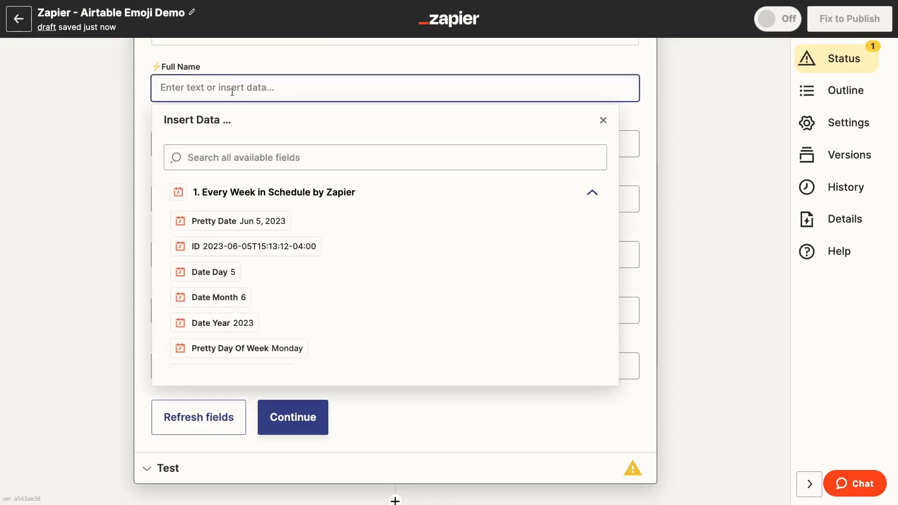
{"action": "left_click", "coordinate": [145, 110]}
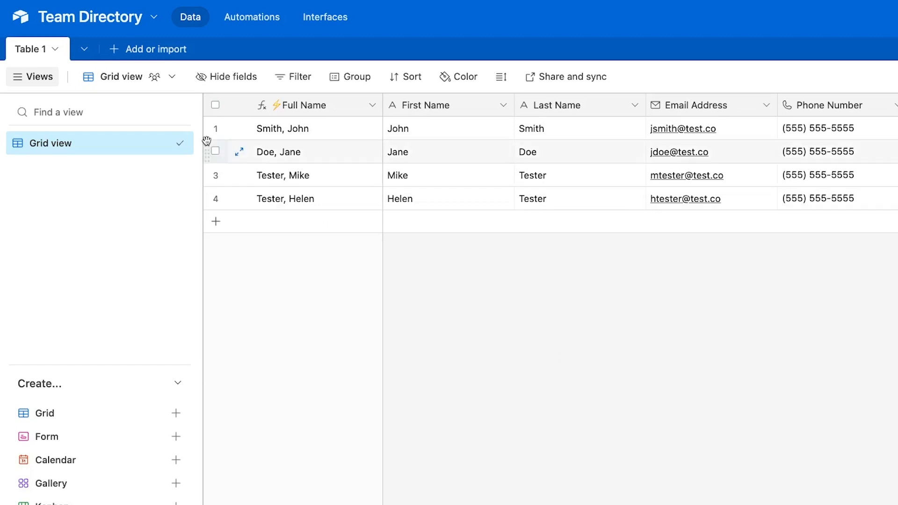
Start a CSV import into Table 1 in Airtable and upload MOCK_DATA.csv from the Airtable Beginner's Guide folder.
{"action": "left_click", "coordinate": [56, 50]}
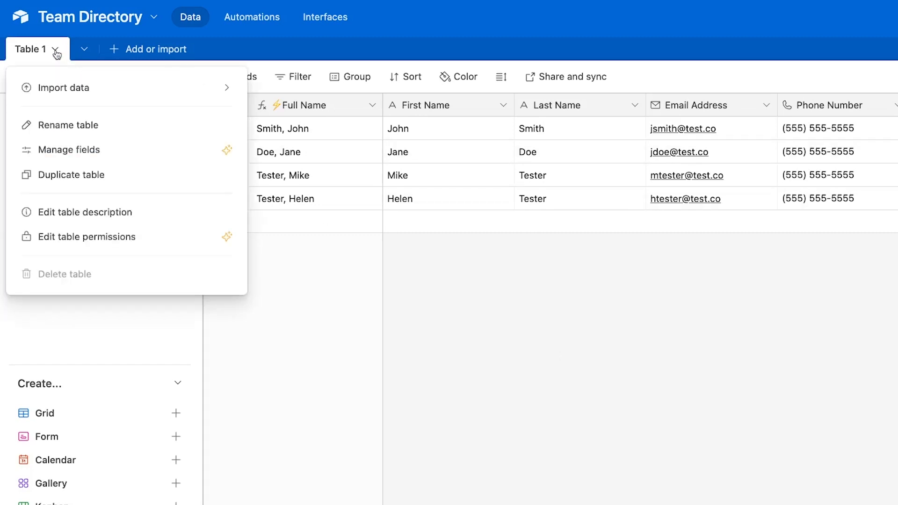
{"action": "mouse_move", "coordinate": [103, 92]}
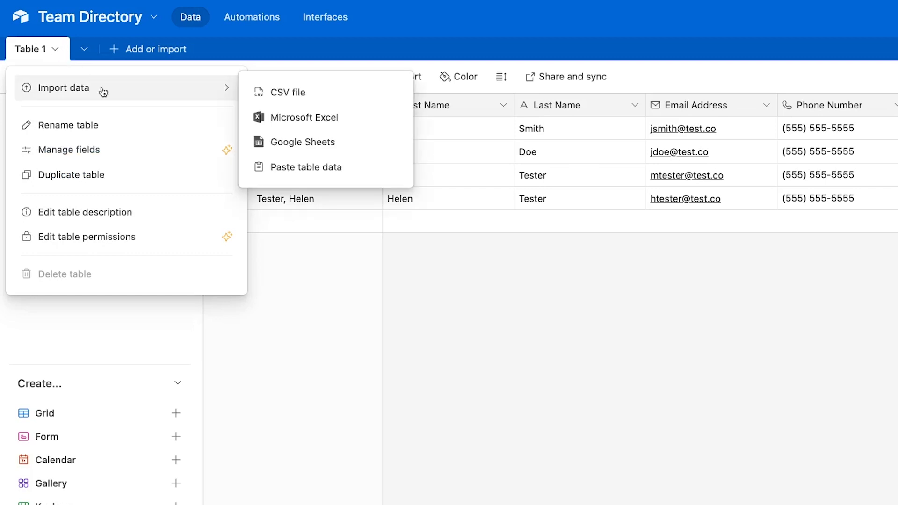
{"action": "left_click", "coordinate": [289, 93]}
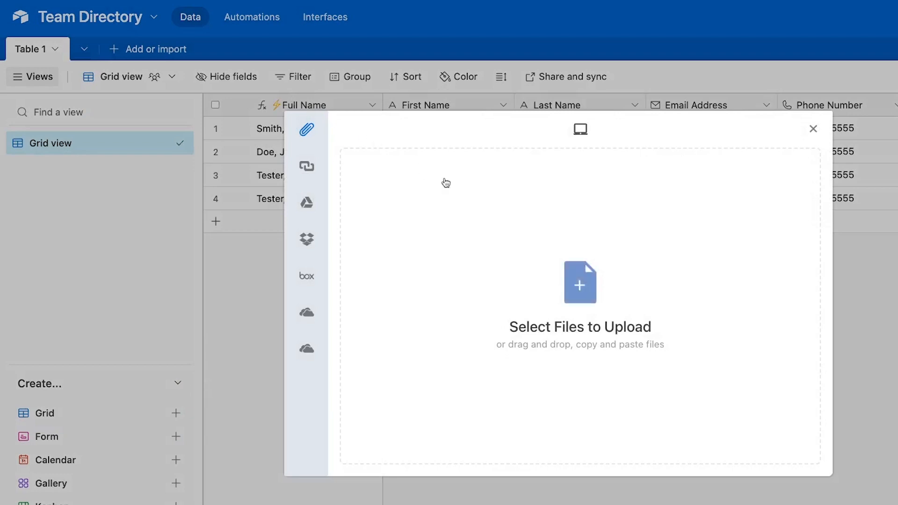
{"action": "left_click", "coordinate": [523, 256]}
{"action": "left_click", "coordinate": [487, 243]}
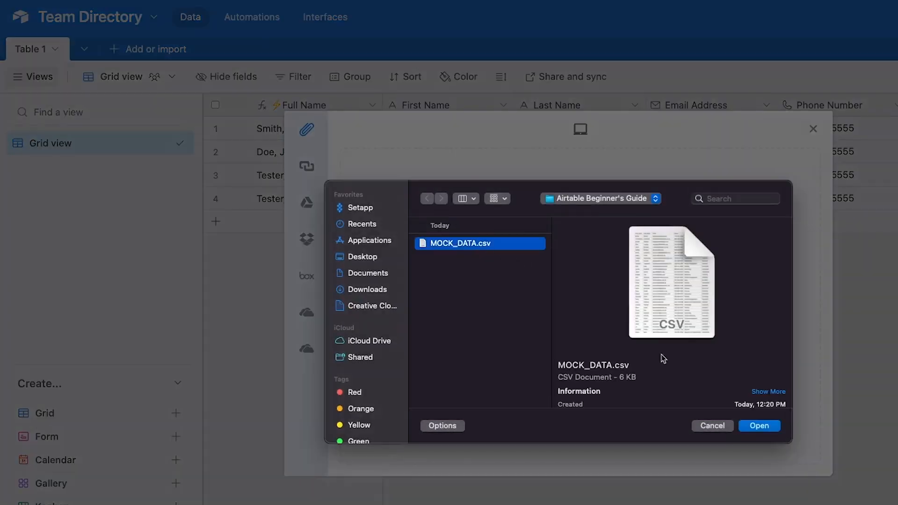
{"action": "left_click", "coordinate": [762, 425]}
{"action": "left_click", "coordinate": [786, 442]}
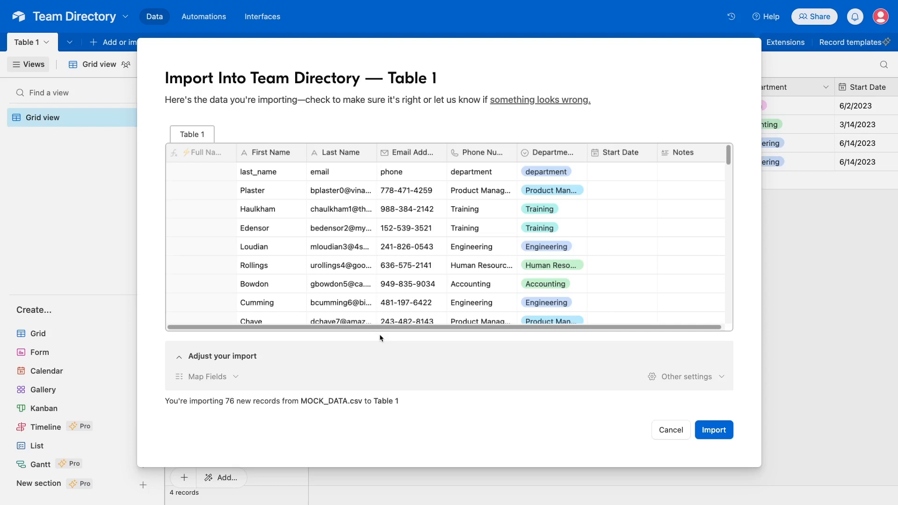
Map the First Name, Last Name, Email Address and Phone Number fields to first_name, last_name, email and phone for the import.
{"action": "left_click", "coordinate": [233, 379]}
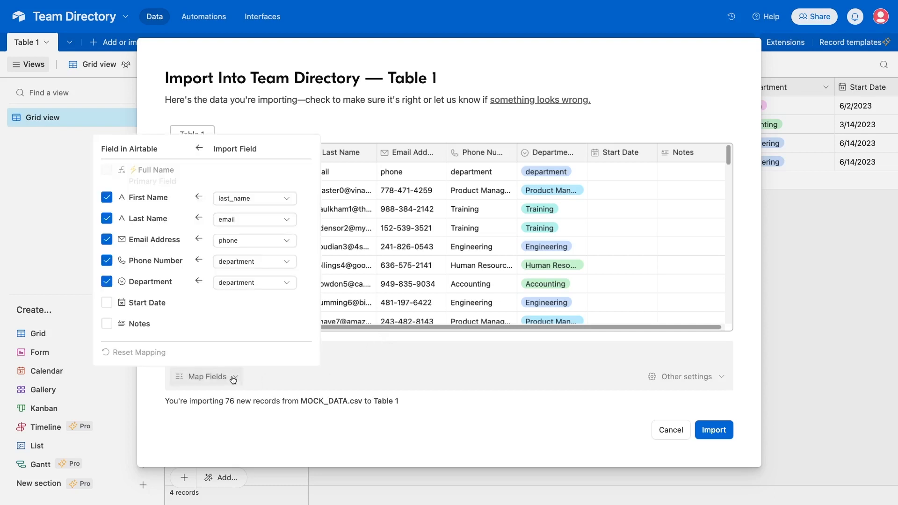
{"action": "left_click", "coordinate": [256, 201]}
{"action": "left_click", "coordinate": [252, 238]}
{"action": "left_click", "coordinate": [257, 220]}
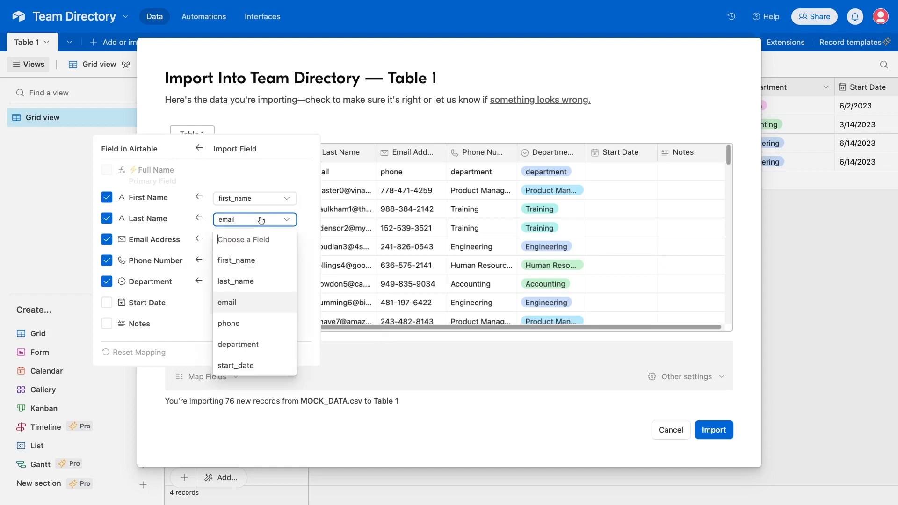
{"action": "left_click", "coordinate": [252, 282]}
{"action": "left_click", "coordinate": [262, 241]}
{"action": "left_click", "coordinate": [257, 323]}
{"action": "left_click", "coordinate": [257, 262]}
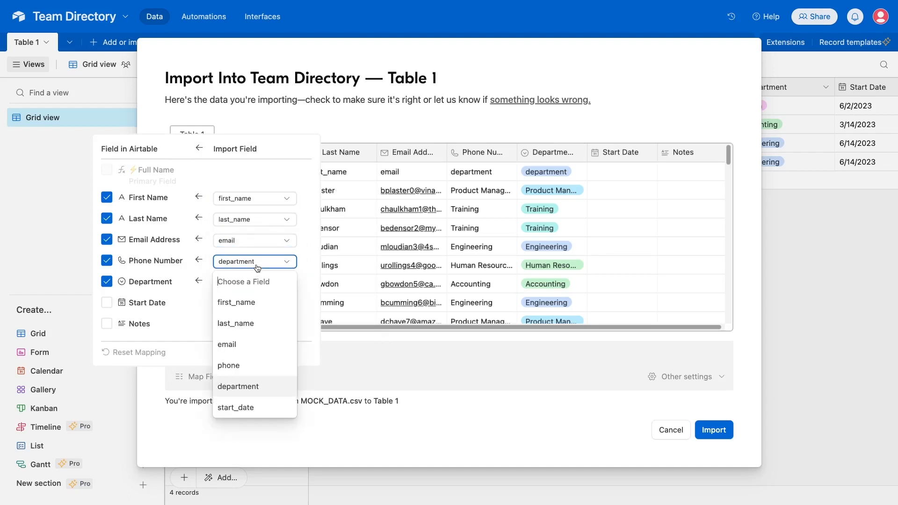
{"action": "left_click", "coordinate": [259, 366]}
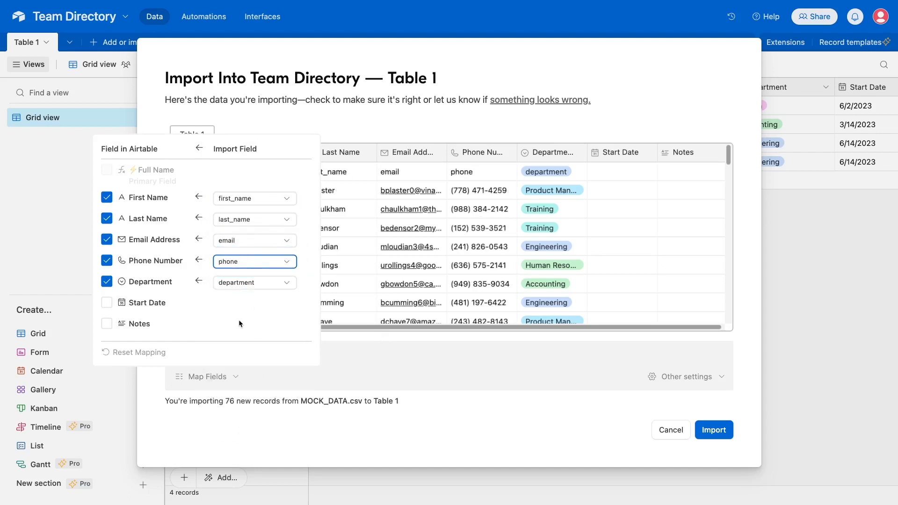
Include the Start Date field in the import, map it to start_date, and close the field mapping.
{"action": "left_click", "coordinate": [106, 303]}
{"action": "left_click", "coordinate": [252, 303]}
{"action": "left_click", "coordinate": [239, 450]}
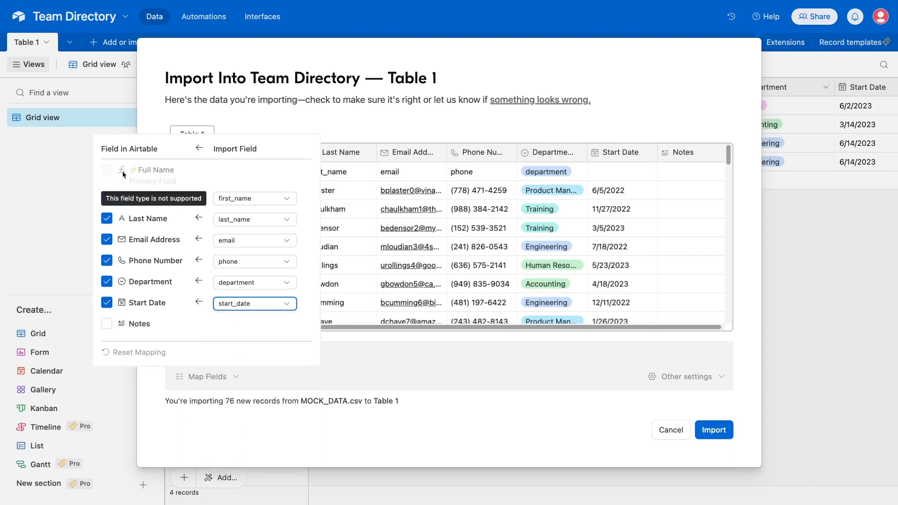
{"action": "left_click", "coordinate": [190, 326]}
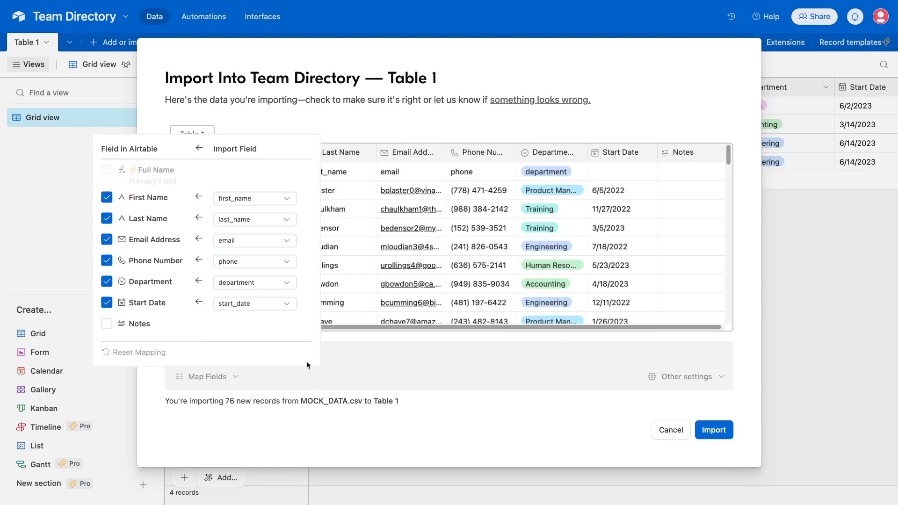
{"action": "left_click", "coordinate": [383, 371]}
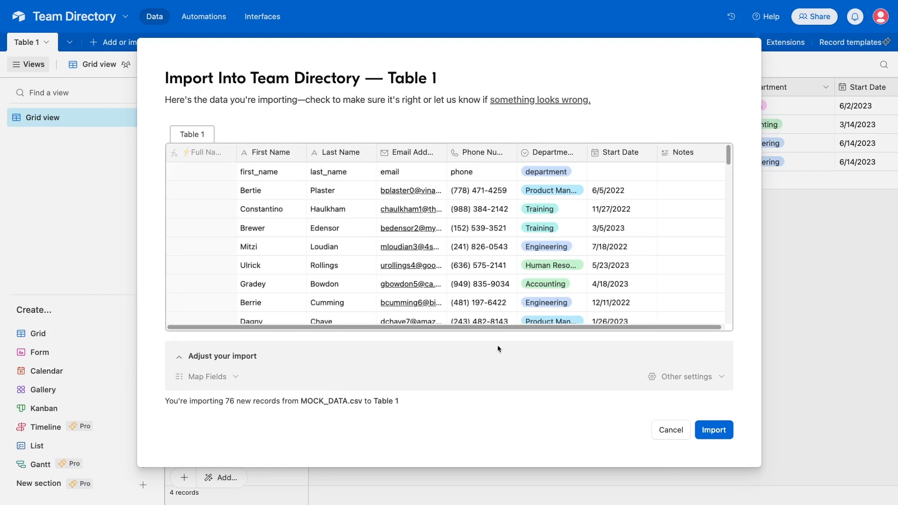
Exclude the first row from the import and import the CSV records into Table 1.
{"action": "left_click", "coordinate": [679, 379]}
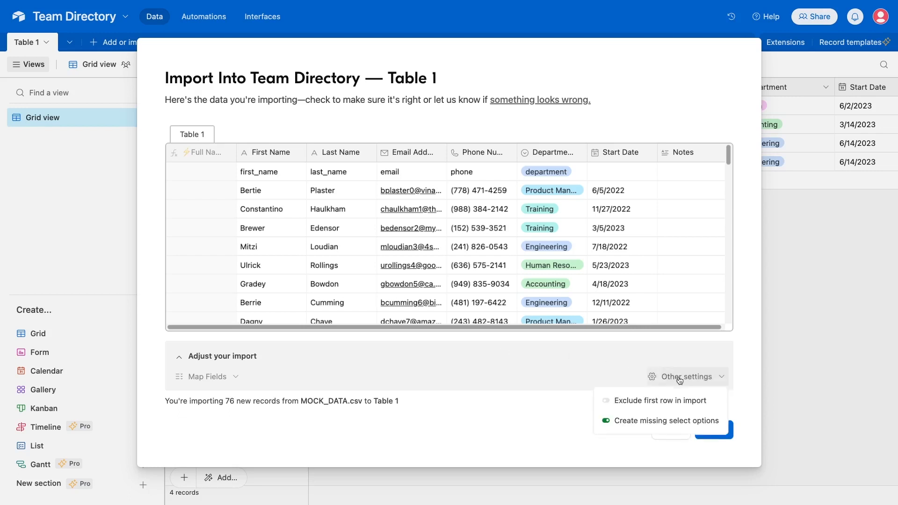
{"action": "left_click", "coordinate": [648, 401]}
{"action": "left_click", "coordinate": [523, 396]}
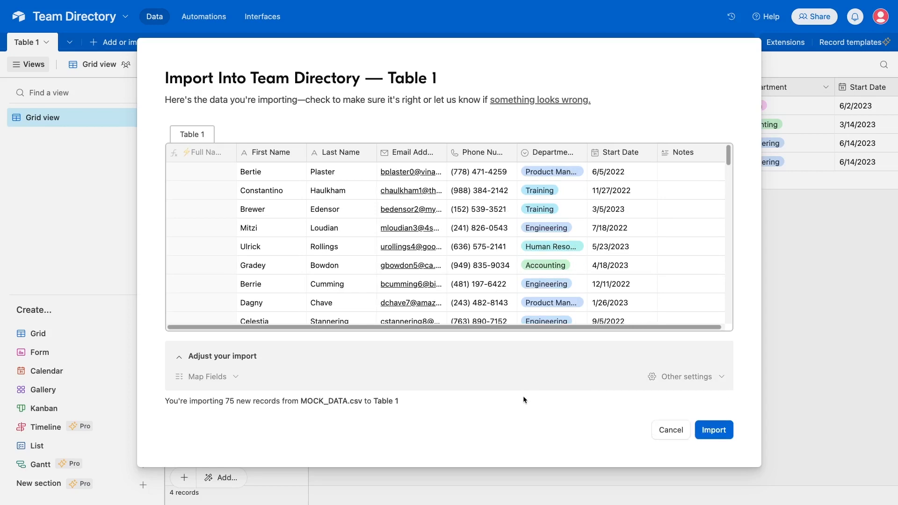
{"action": "left_click", "coordinate": [717, 435]}
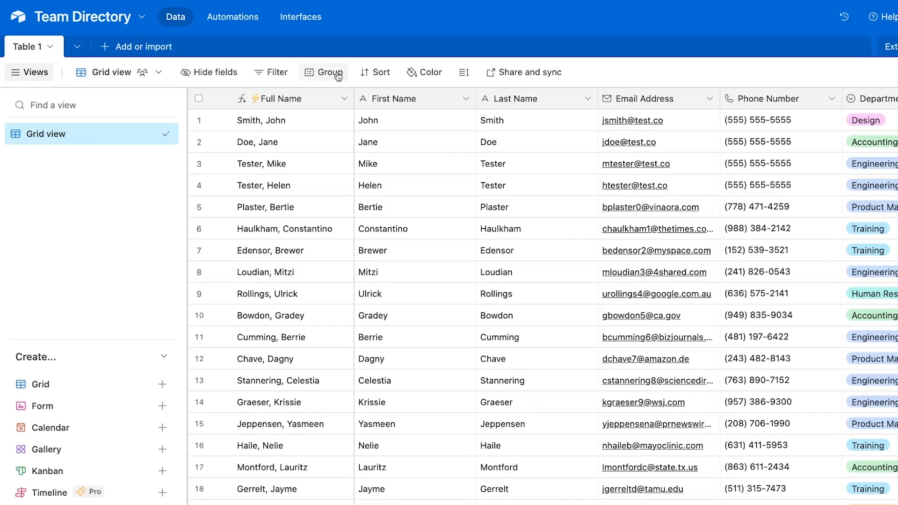
Group the grid view's records by Department and look through the resulting groups.
{"action": "left_click", "coordinate": [283, 64]}
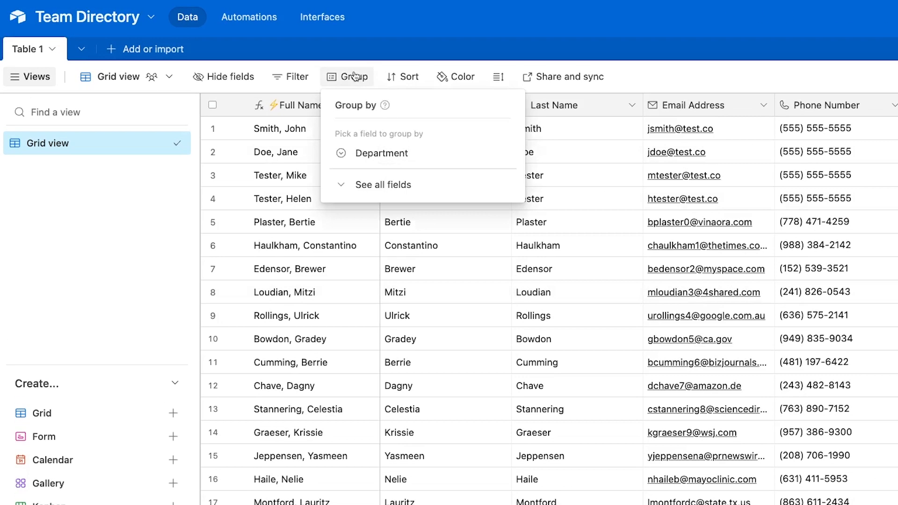
{"action": "left_click", "coordinate": [384, 156]}
{"action": "left_click", "coordinate": [546, 452]}
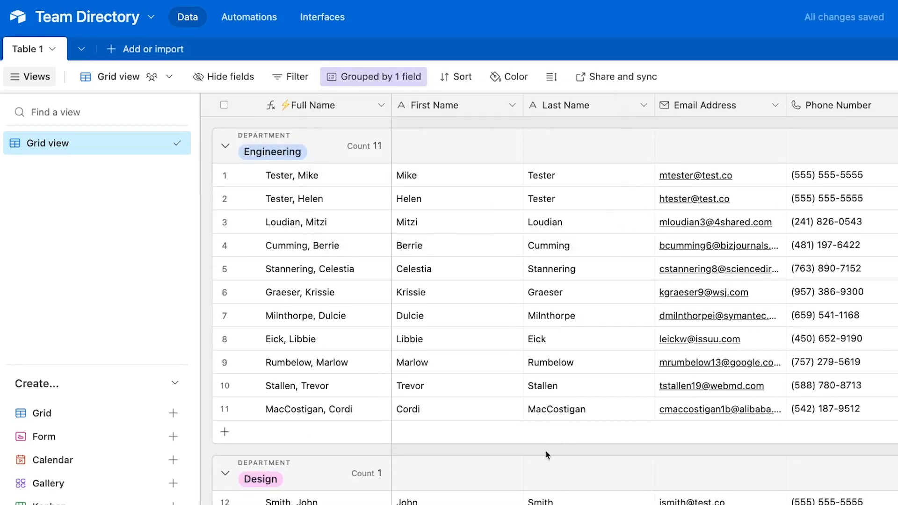
{"action": "scroll", "coordinate": [546, 454], "scroll_direction": "down", "scroll_amount": 12}
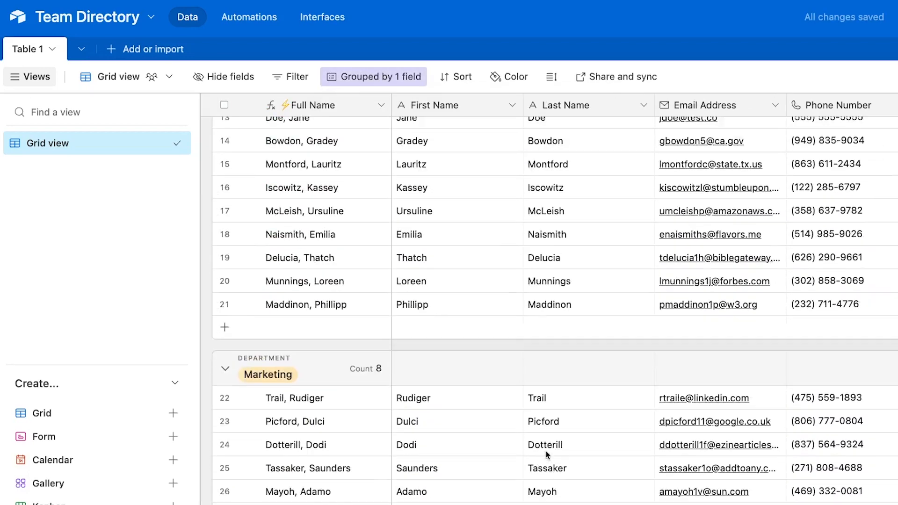
{"action": "scroll", "coordinate": [546, 454], "scroll_direction": "down", "scroll_amount": 14}
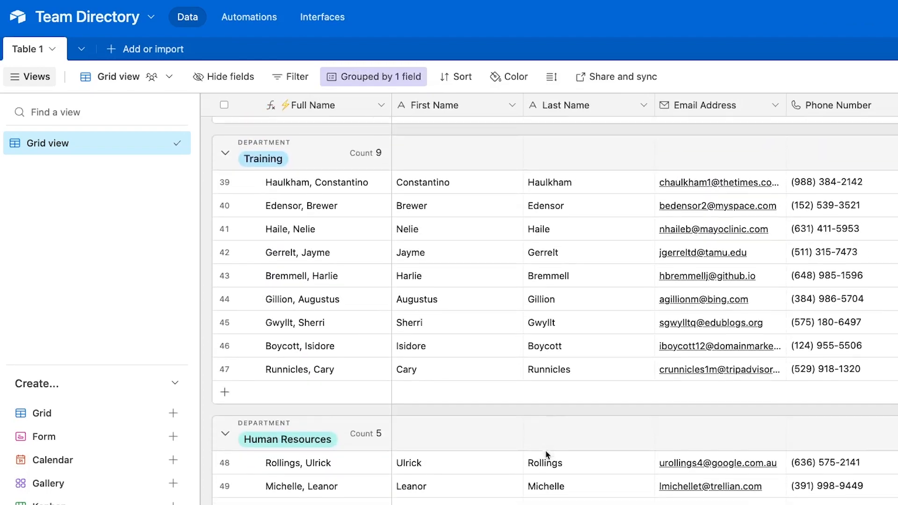
{"action": "scroll", "coordinate": [546, 453], "scroll_direction": "down", "scroll_amount": 5}
{"action": "scroll", "coordinate": [546, 453], "scroll_direction": "up", "scroll_amount": 20}
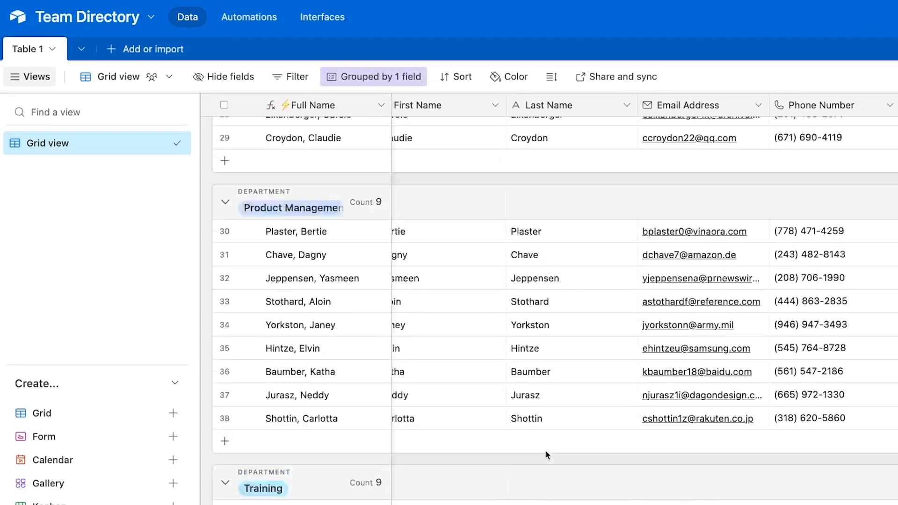
{"action": "scroll", "coordinate": [546, 453], "scroll_direction": "right", "scroll_amount": 1}
{"action": "scroll", "coordinate": [547, 455], "scroll_direction": "left", "scroll_amount": 1}
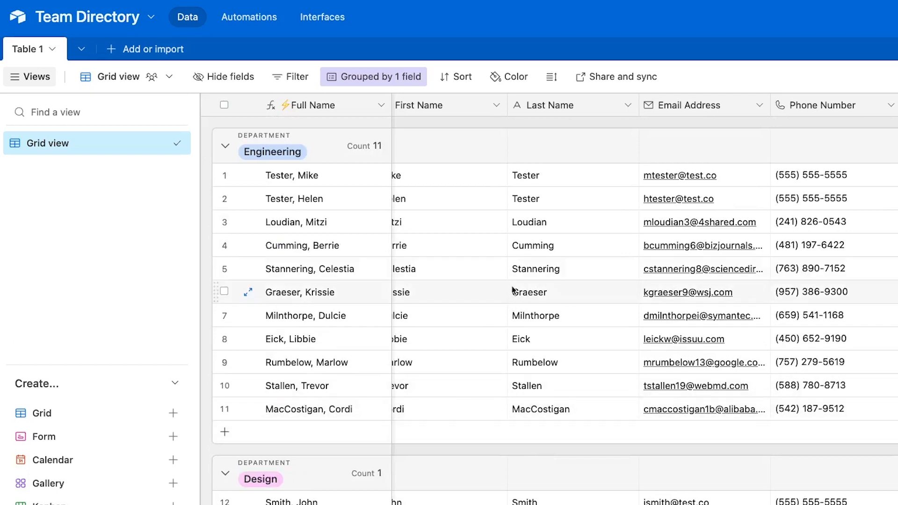
Sort the grouped records by Last Name from A → Z and review the order within the departments.
{"action": "left_click", "coordinate": [462, 83]}
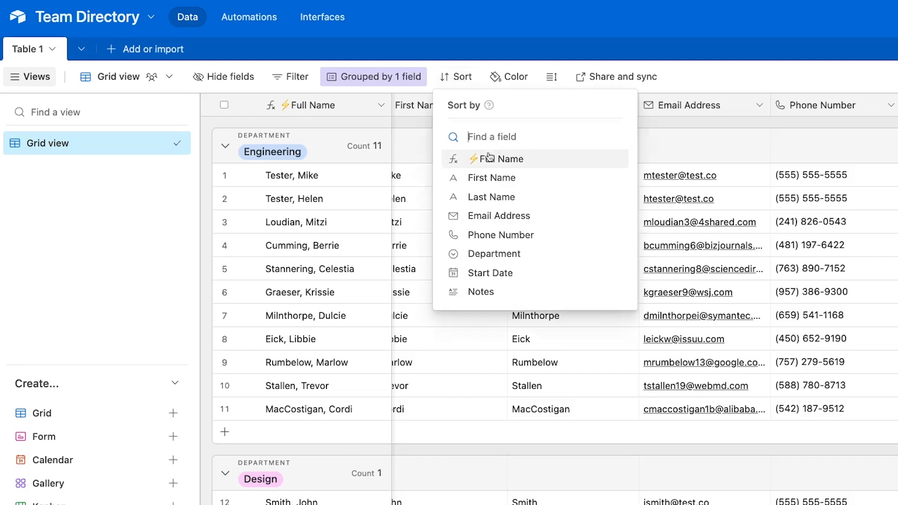
{"action": "left_click", "coordinate": [497, 197]}
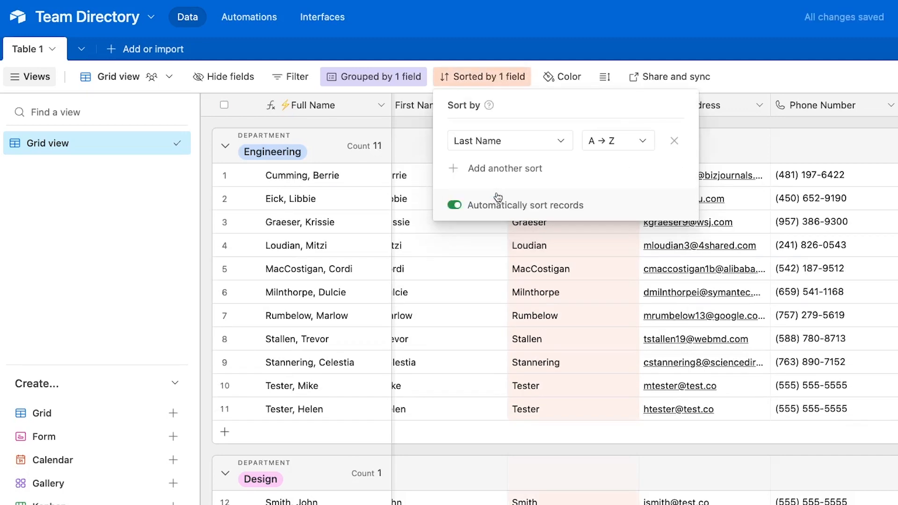
{"action": "left_click", "coordinate": [487, 295]}
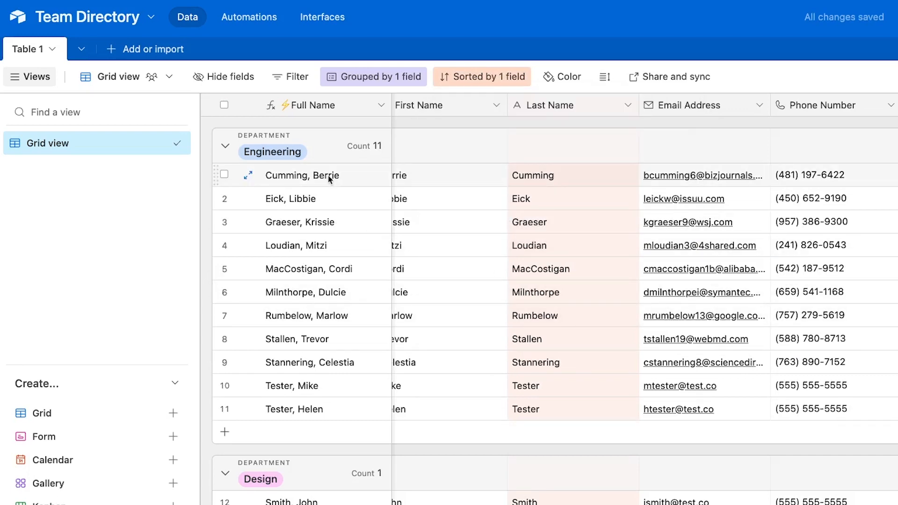
{"action": "scroll", "coordinate": [329, 393], "scroll_direction": "down", "scroll_amount": 2}
{"action": "scroll", "coordinate": [329, 393], "scroll_direction": "left", "scroll_amount": 1}
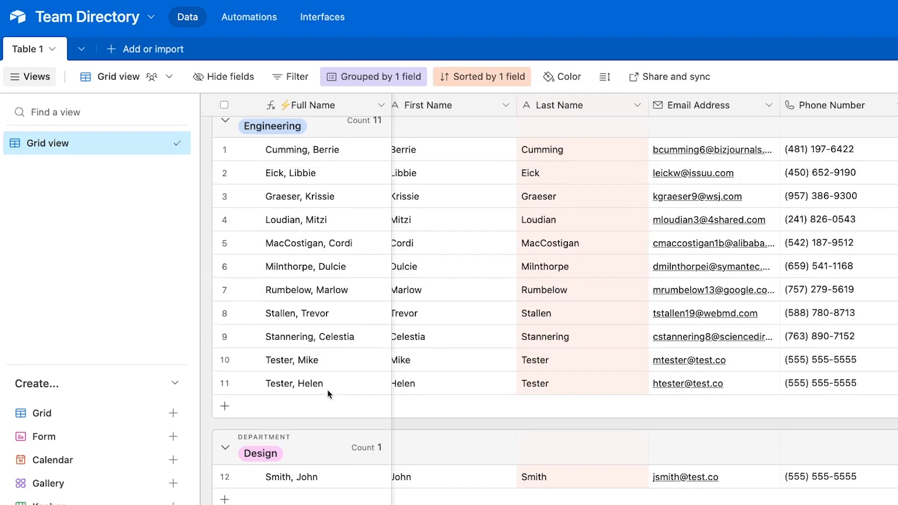
{"action": "scroll", "coordinate": [328, 394], "scroll_direction": "down", "scroll_amount": 10}
{"action": "scroll", "coordinate": [329, 394], "scroll_direction": "left", "scroll_amount": 1}
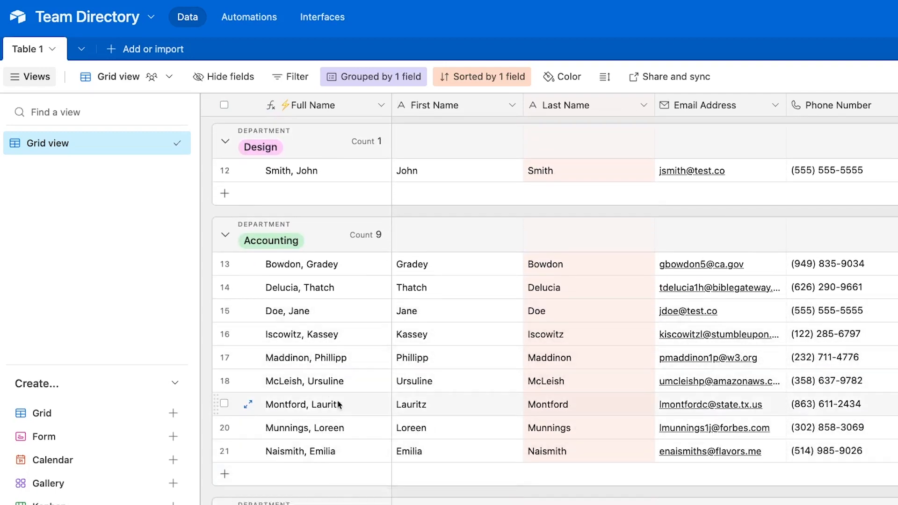
{"action": "scroll", "coordinate": [341, 405], "scroll_direction": "up", "scroll_amount": 11}
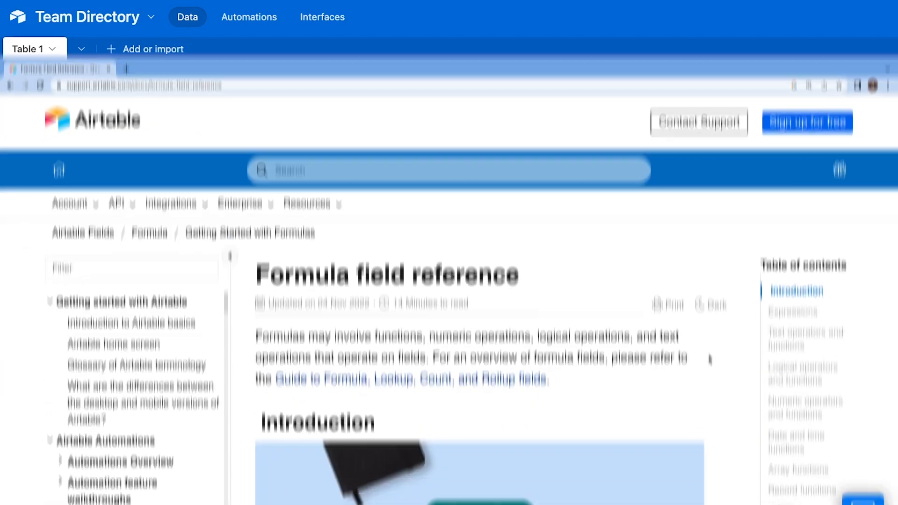
Read the introduction of the Formula field reference article, including its examples of referencing fields in formulas.
{"action": "scroll", "coordinate": [709, 302], "scroll_direction": "down", "scroll_amount": 2}
{"action": "scroll", "coordinate": [709, 302], "scroll_direction": "down", "scroll_amount": 10}
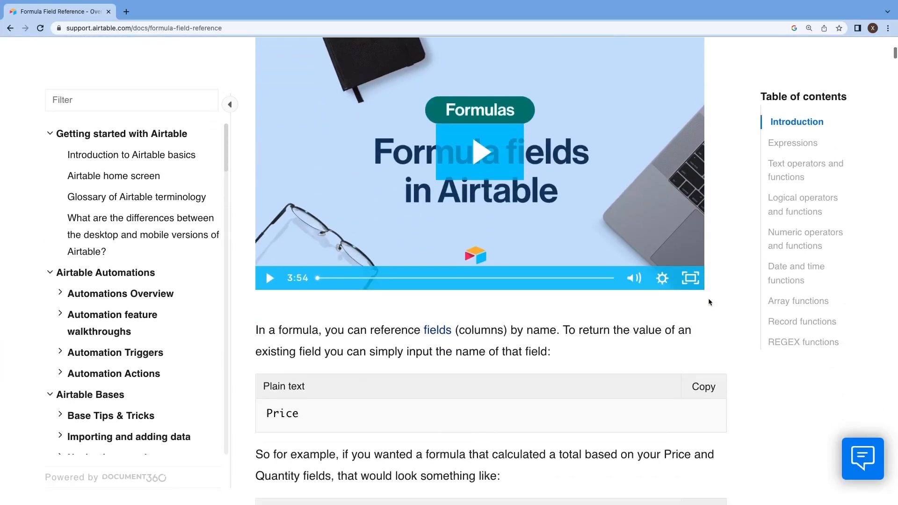
{"action": "scroll", "coordinate": [708, 298], "scroll_direction": "down", "scroll_amount": 2}
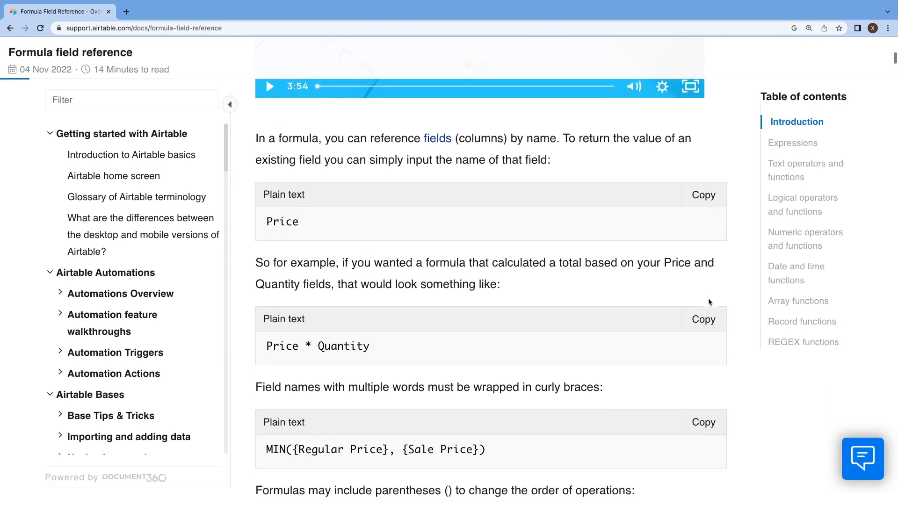
{"action": "scroll", "coordinate": [708, 298], "scroll_direction": "up", "scroll_amount": 2}
{"action": "scroll", "coordinate": [708, 299], "scroll_direction": "up", "scroll_amount": 10}
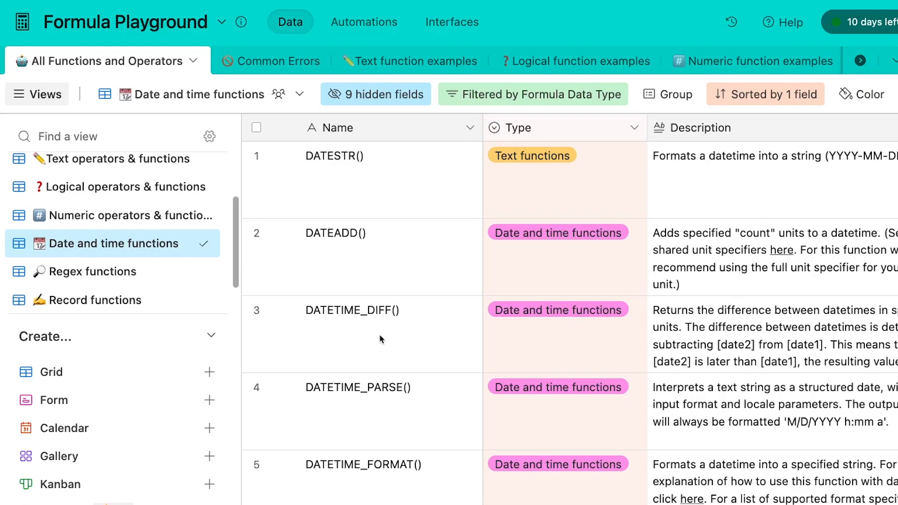
Examine the text functions, such as UPPER() and CONCATENATE(), in the Formula Playground's Text operators & functions view.
{"action": "left_click", "coordinate": [411, 255]}
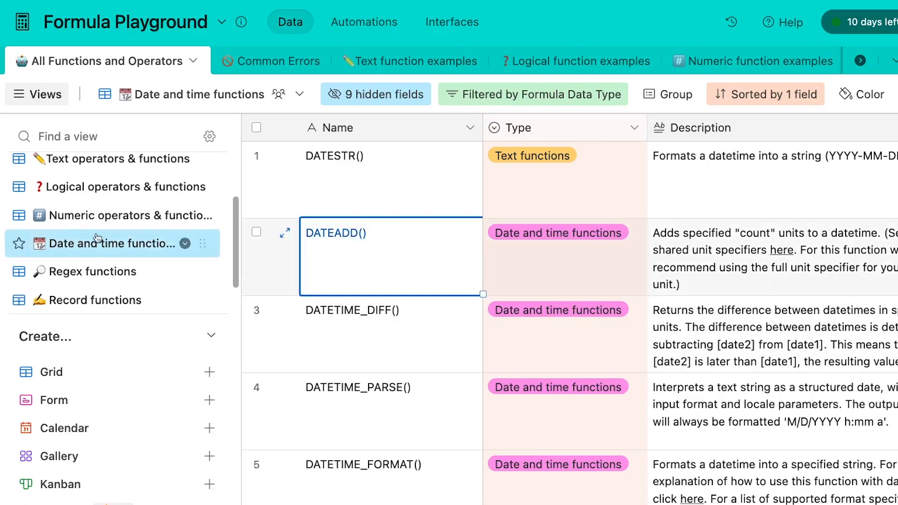
{"action": "scroll", "coordinate": [98, 241], "scroll_direction": "up", "scroll_amount": 1}
{"action": "left_click", "coordinate": [103, 187]}
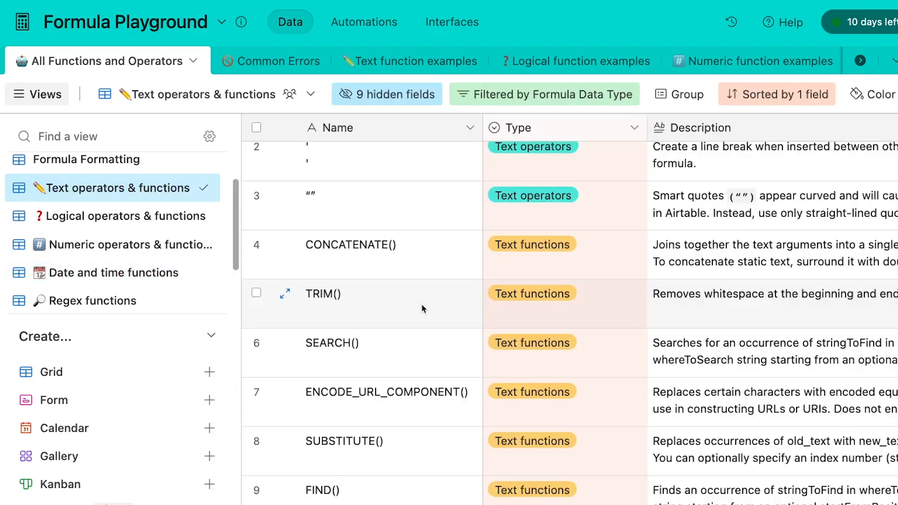
{"action": "scroll", "coordinate": [422, 309], "scroll_direction": "down", "scroll_amount": 3}
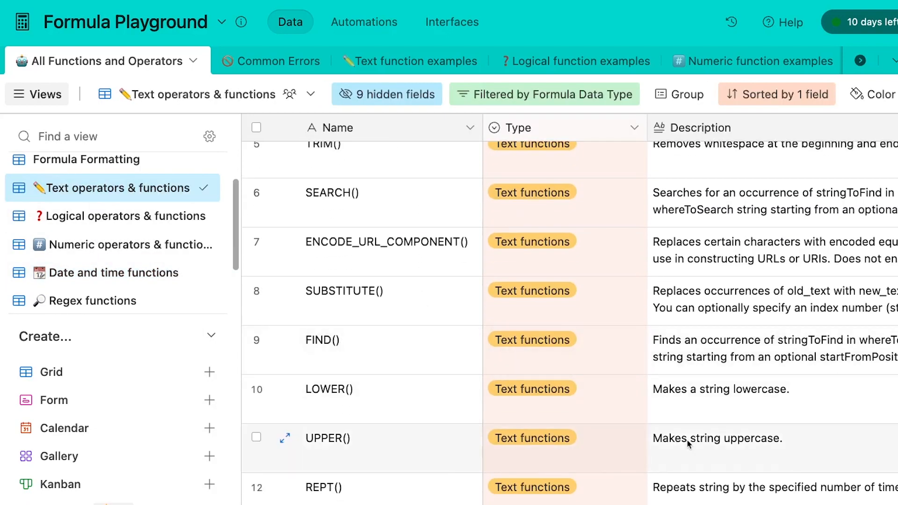
{"action": "left_click", "coordinate": [697, 450]}
{"action": "scroll", "coordinate": [656, 350], "scroll_direction": "up", "scroll_amount": 5}
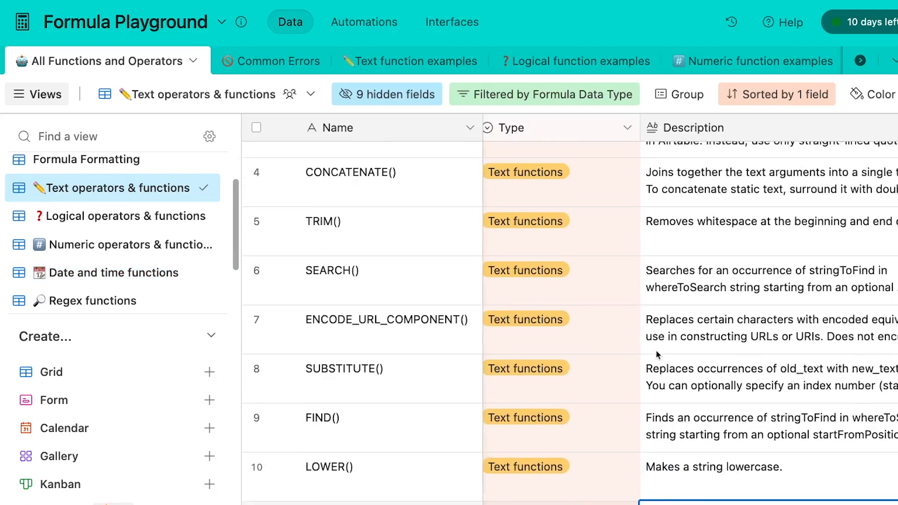
{"action": "left_click", "coordinate": [421, 328]}
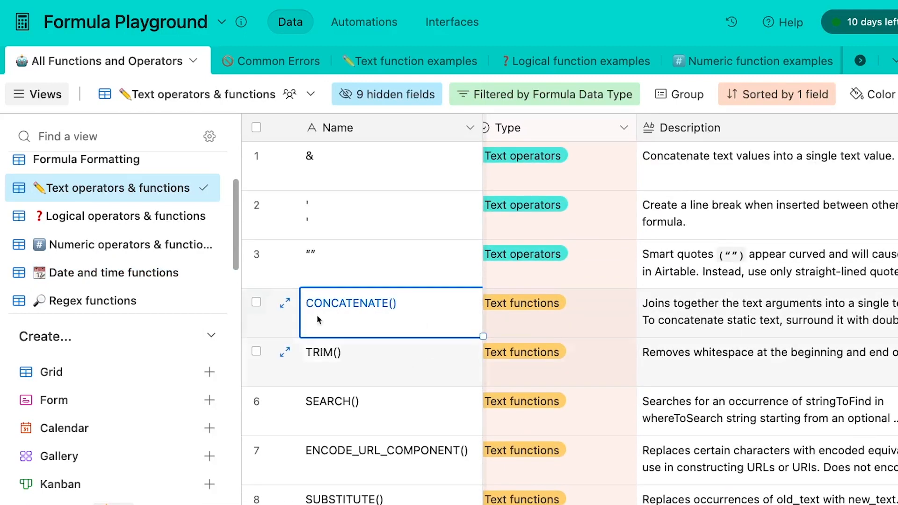
Browse the complete function list in the Formula Playground's All Formulas view, from text functions through to record functions.
{"action": "scroll", "coordinate": [135, 164], "scroll_direction": "up", "scroll_amount": 2}
{"action": "left_click", "coordinate": [100, 175]}
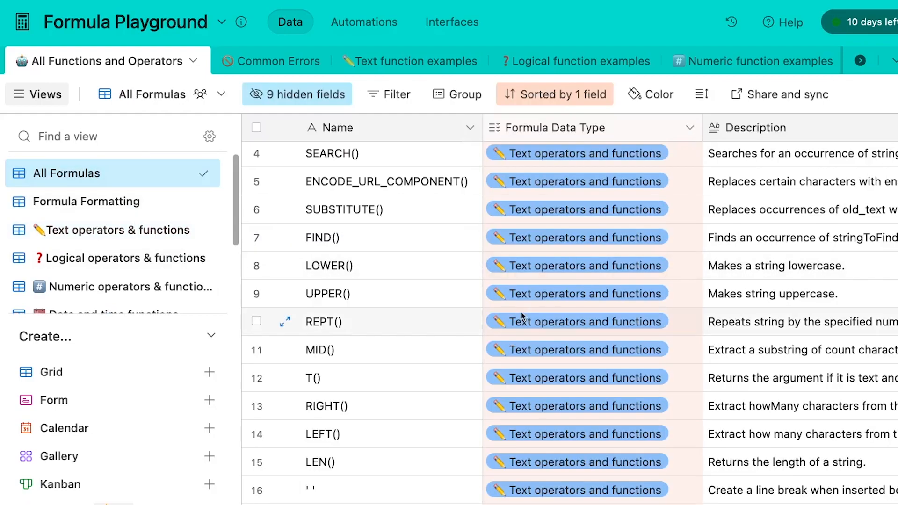
{"action": "scroll", "coordinate": [418, 385], "scroll_direction": "down", "scroll_amount": 15}
{"action": "scroll", "coordinate": [419, 385], "scroll_direction": "down", "scroll_amount": 12}
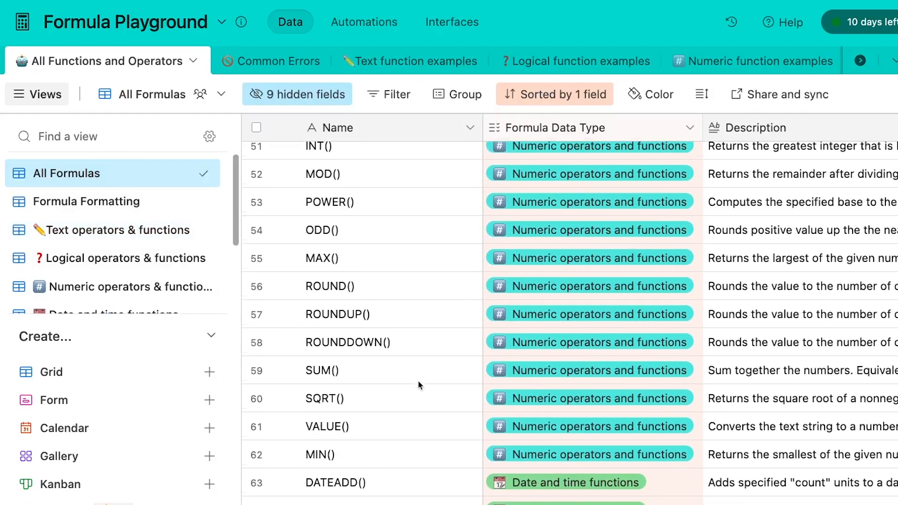
{"action": "scroll", "coordinate": [419, 385], "scroll_direction": "down", "scroll_amount": 4}
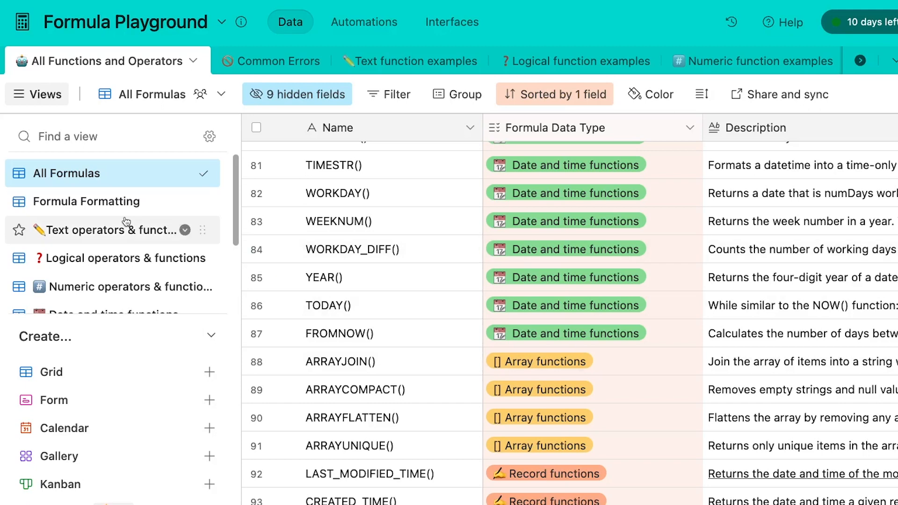
Look up the RECORD_ID() function and its description in the Record functions view.
{"action": "scroll", "coordinate": [125, 223], "scroll_direction": "down", "scroll_amount": 1}
{"action": "scroll", "coordinate": [126, 222], "scroll_direction": "down", "scroll_amount": 3}
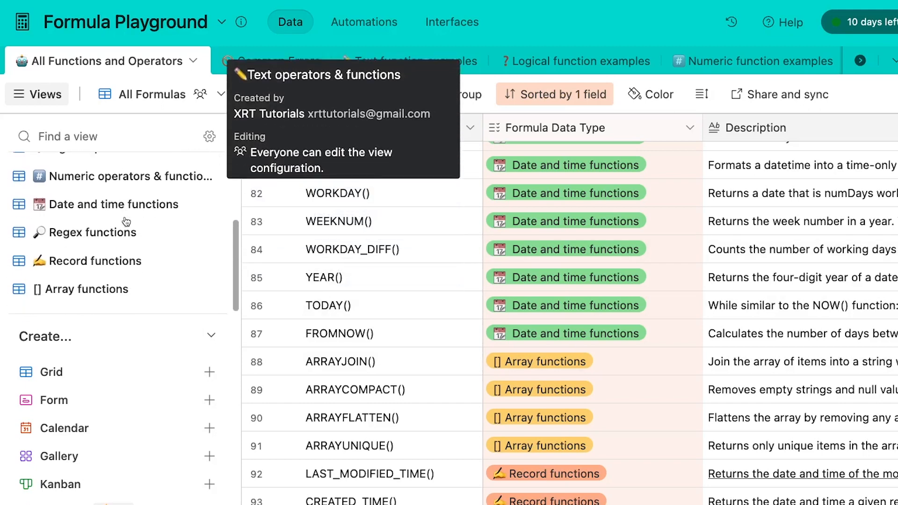
{"action": "left_click", "coordinate": [103, 263]}
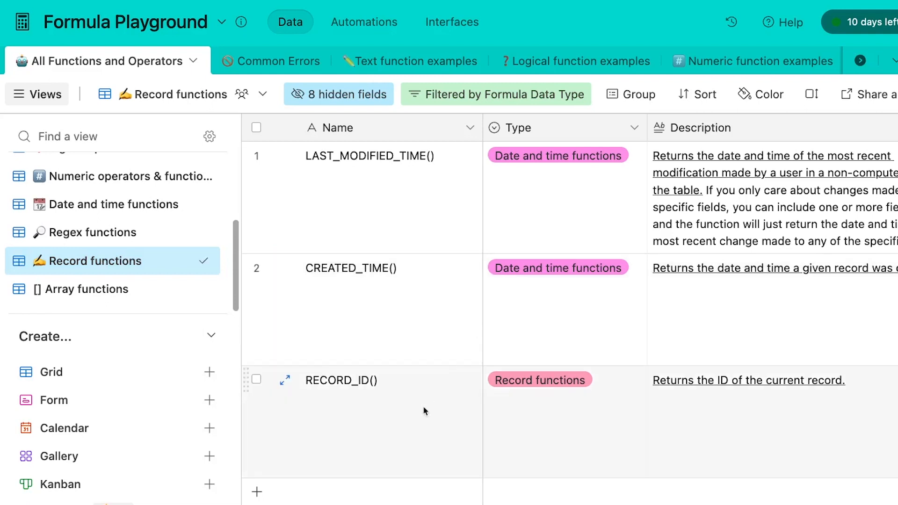
{"action": "left_click", "coordinate": [402, 427]}
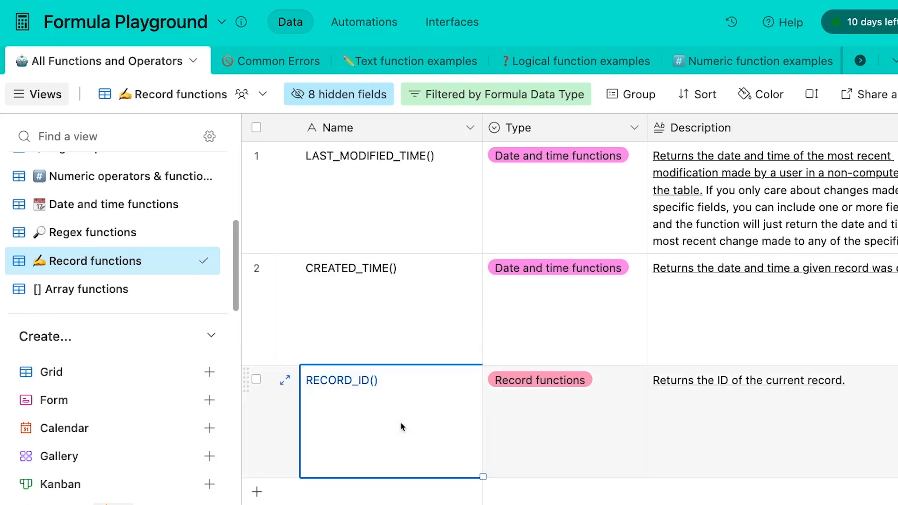
{"action": "left_click", "coordinate": [720, 437]}
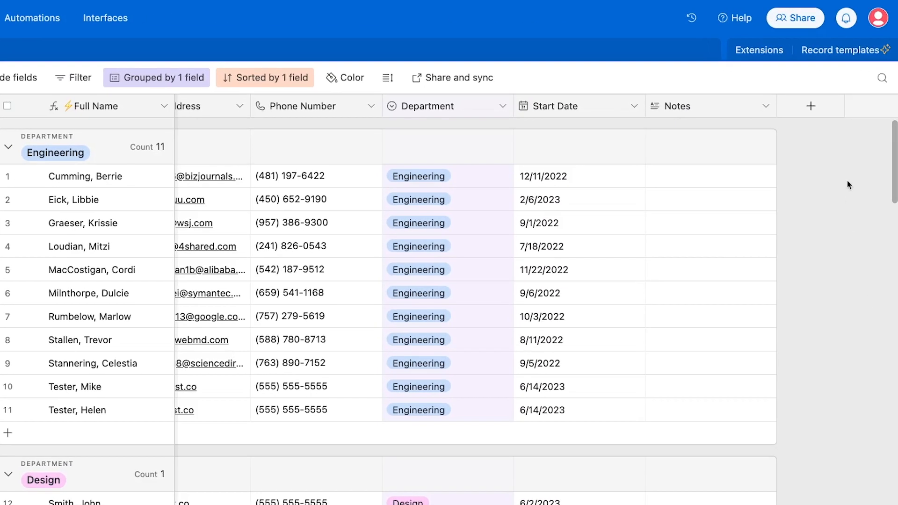
In the Team Directory grid, create a formula field named Record ID with the formula RECORD_ID().
{"action": "left_click", "coordinate": [811, 106]}
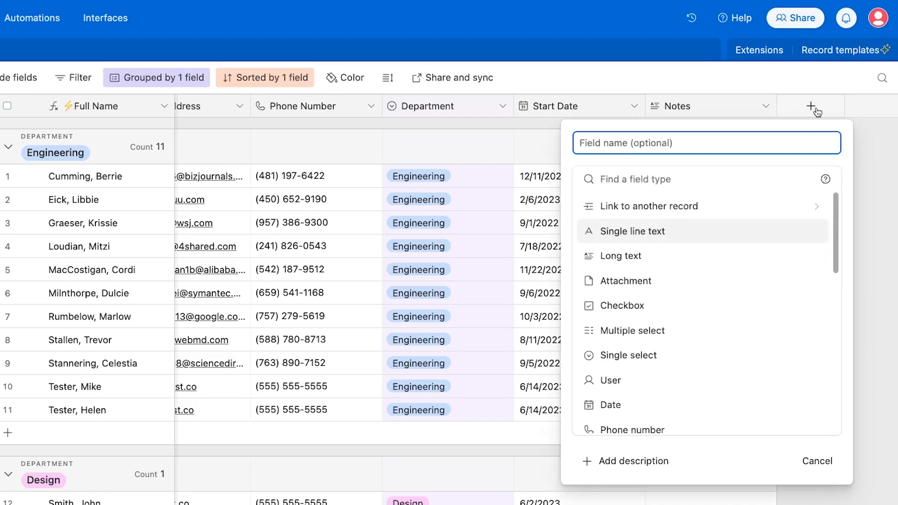
{"action": "type", "text": "formula"}
{"action": "left_click", "coordinate": [654, 208]}
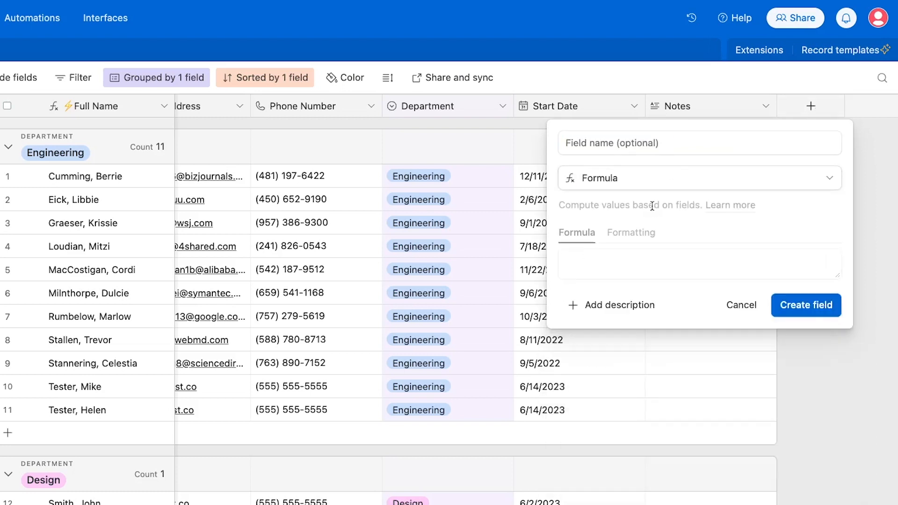
{"action": "left_click", "coordinate": [647, 262]}
{"action": "type", "text": "Record_ID"}
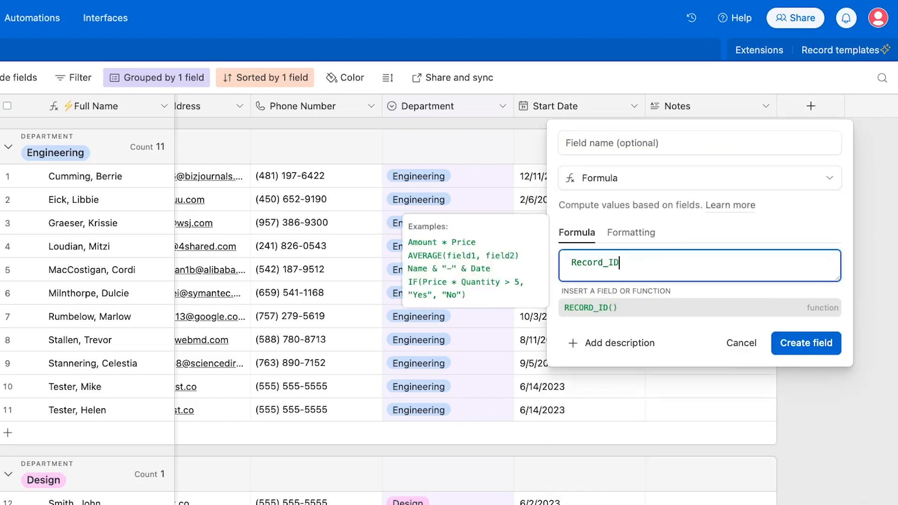
{"action": "left_click", "coordinate": [619, 309]}
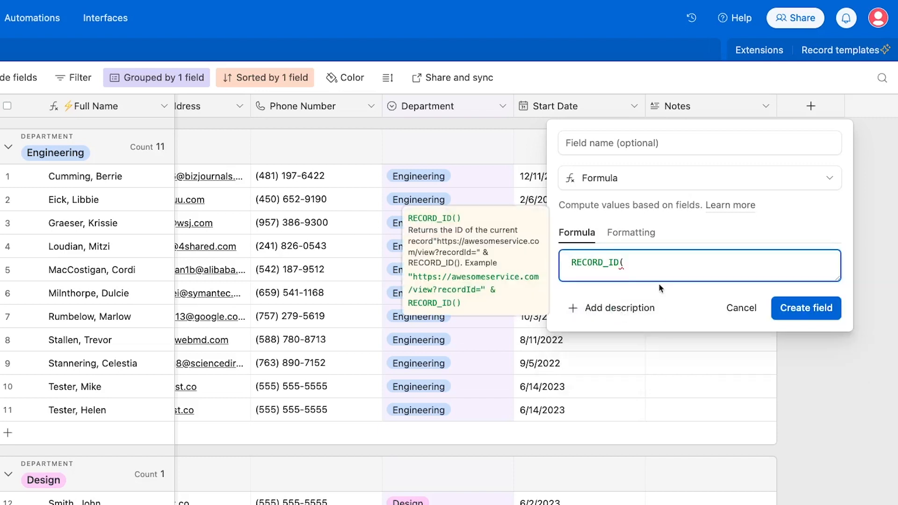
{"action": "left_click", "coordinate": [655, 143]}
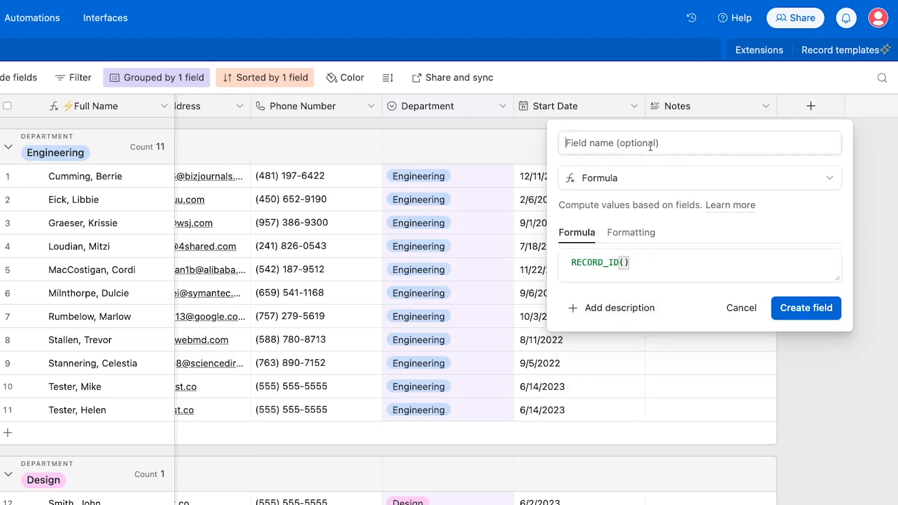
{"action": "type", "text": "Record ID"}
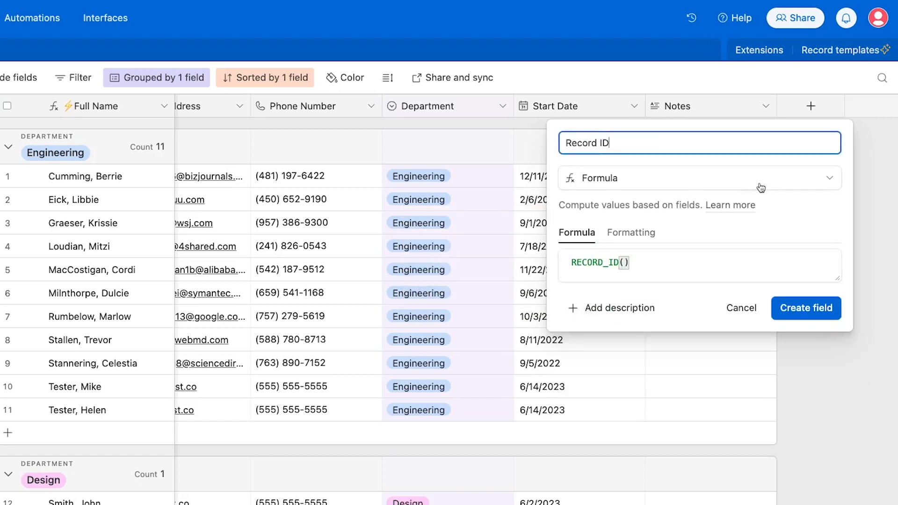
{"action": "left_click", "coordinate": [817, 308]}
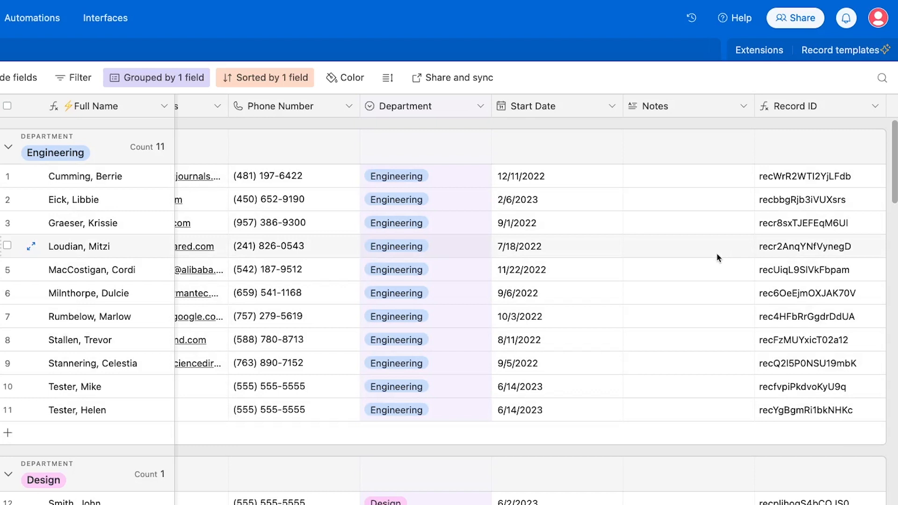
Hide the Record ID field from the grid view.
{"action": "left_click", "coordinate": [875, 107]}
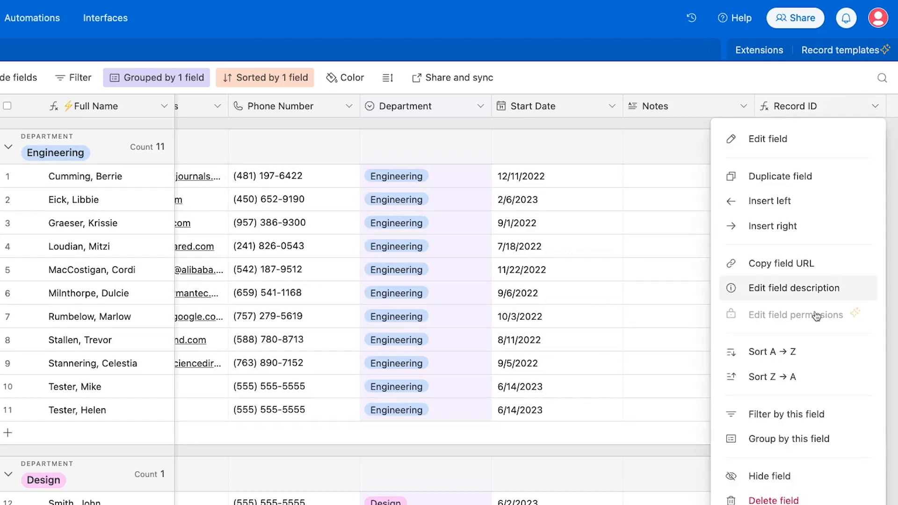
{"action": "left_click", "coordinate": [769, 476]}
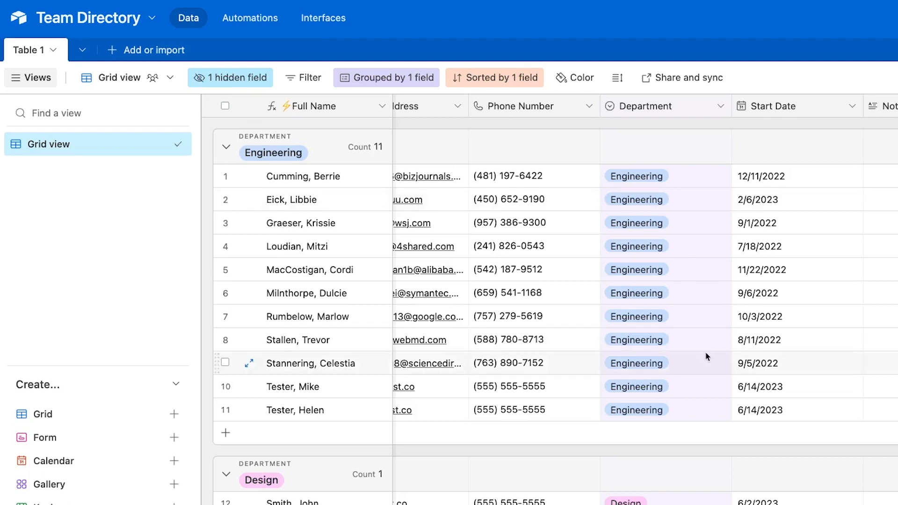
{"action": "scroll", "coordinate": [705, 356], "scroll_direction": "left", "scroll_amount": 1}
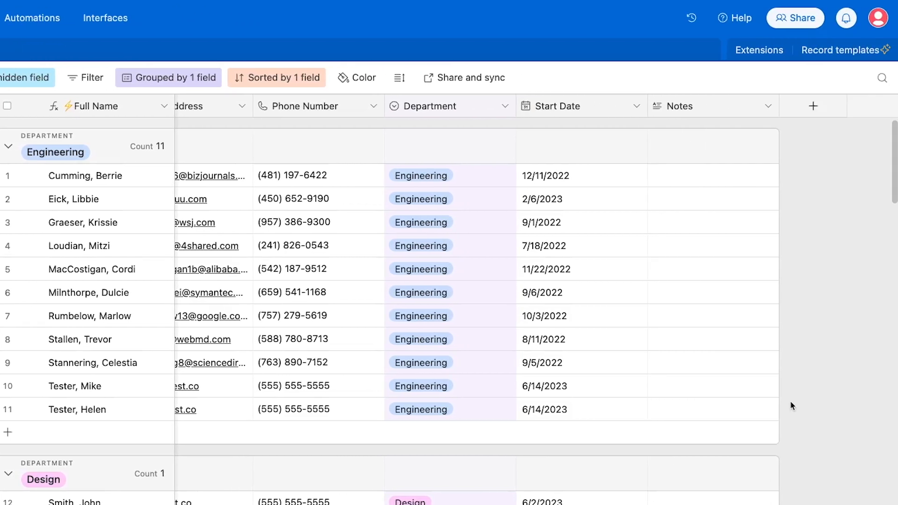
Create a Single line text field named Ugly Date at the end of the table.
{"action": "left_click", "coordinate": [812, 106]}
{"action": "type", "text": "Ugly Date"}
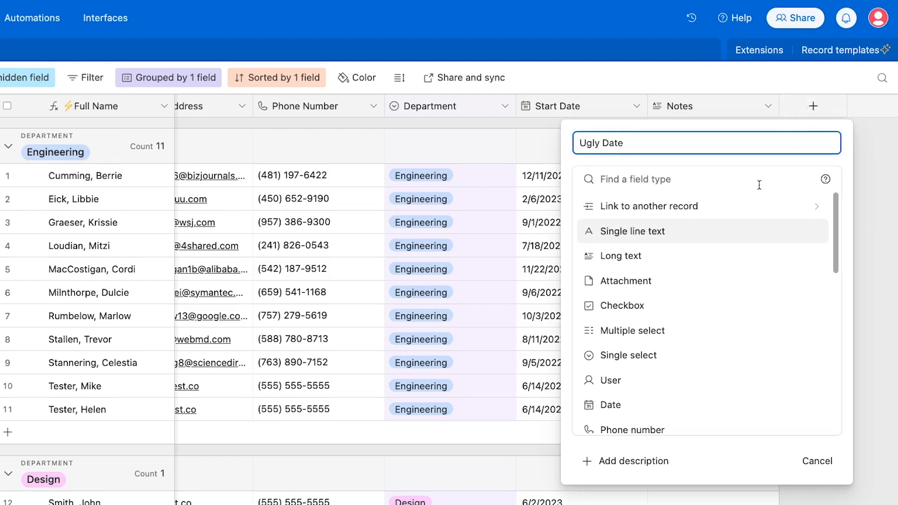
{"action": "left_click", "coordinate": [689, 234]}
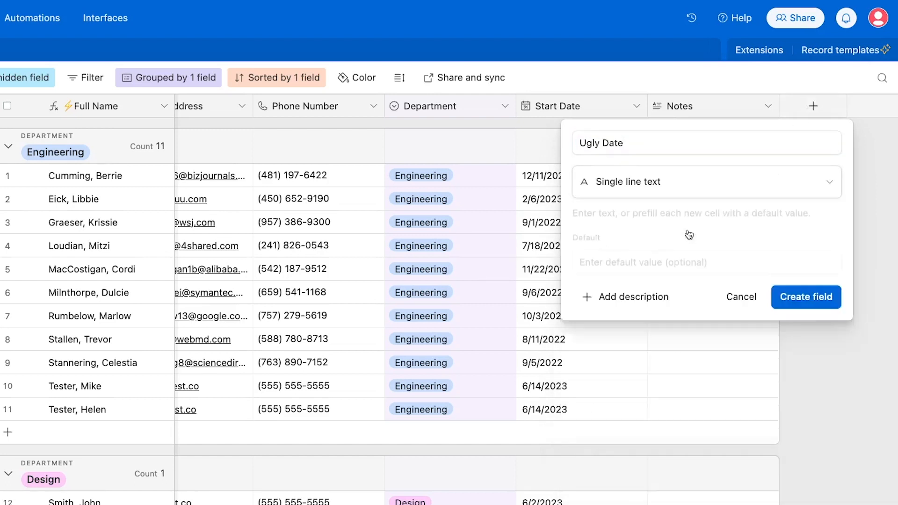
{"action": "left_click", "coordinate": [796, 288]}
Enter the timestamp 2023-05-09T15:14:26-04:00 in the Ugly Date cell of the first Engineering record.
{"action": "left_click", "coordinate": [803, 179]}
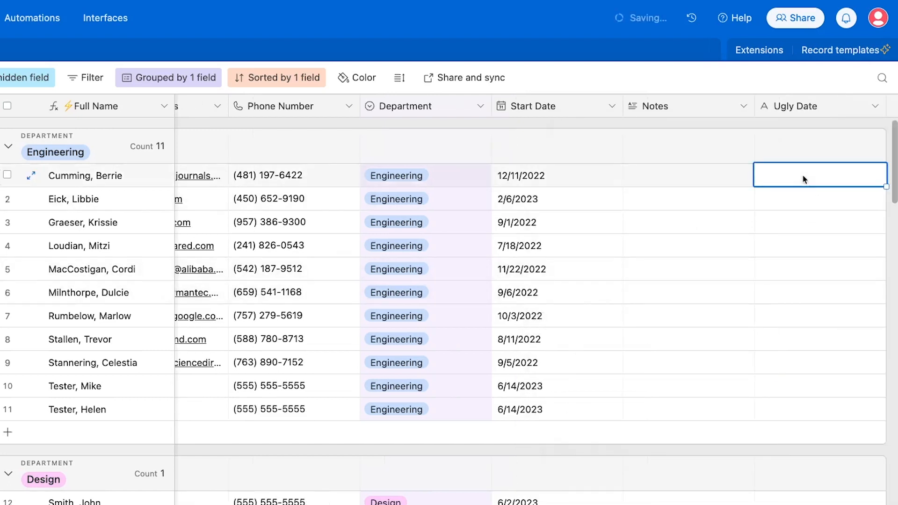
{"action": "left_click", "coordinate": [803, 179]}
{"action": "key", "text": "super+v"}
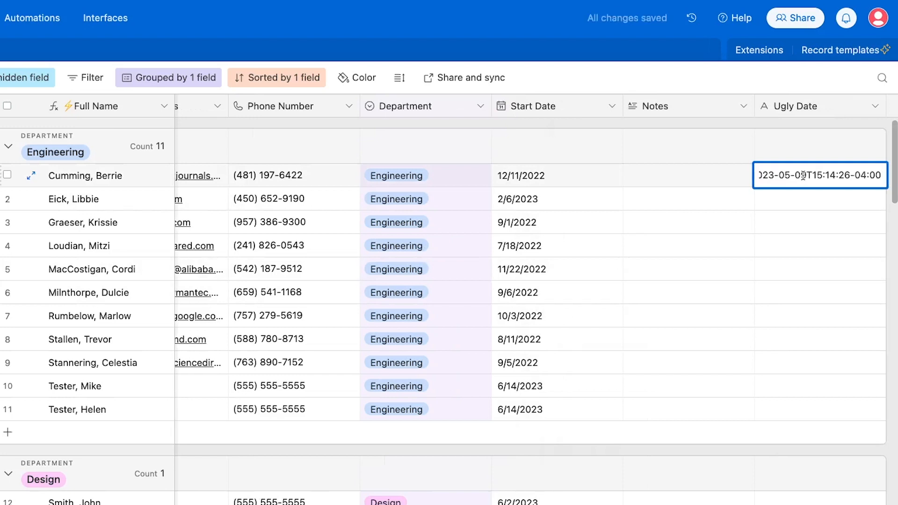
{"action": "left_click", "coordinate": [804, 193]}
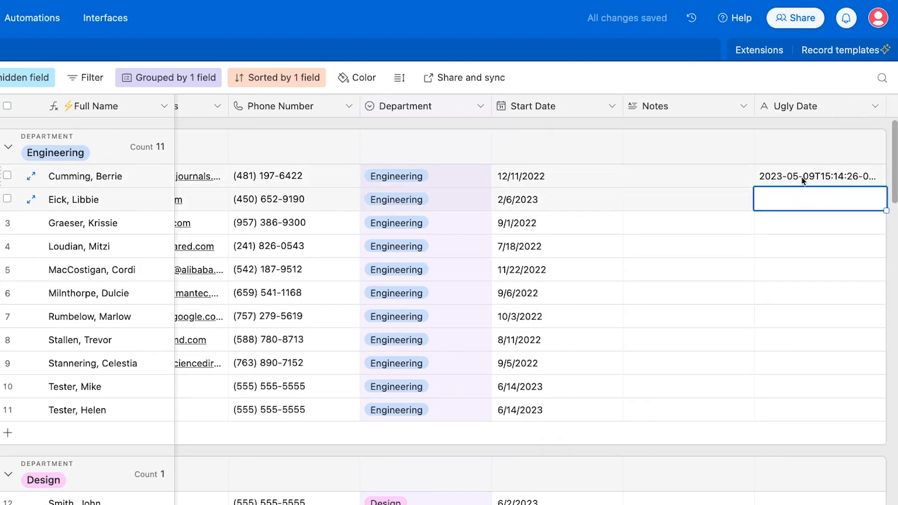
Inspect the full timestamp in the first record's Ugly Date cell from beginning to end, leaving it unedited.
{"action": "left_click", "coordinate": [802, 180]}
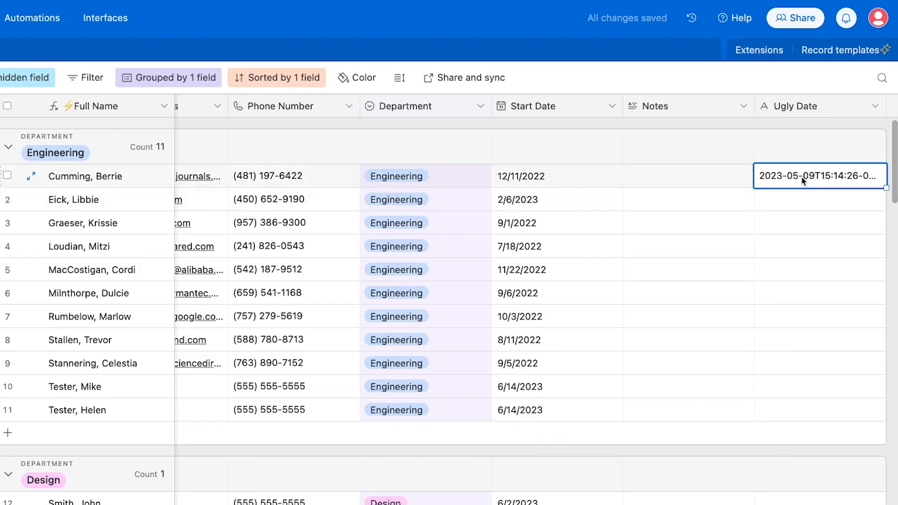
{"action": "left_click", "coordinate": [801, 176]}
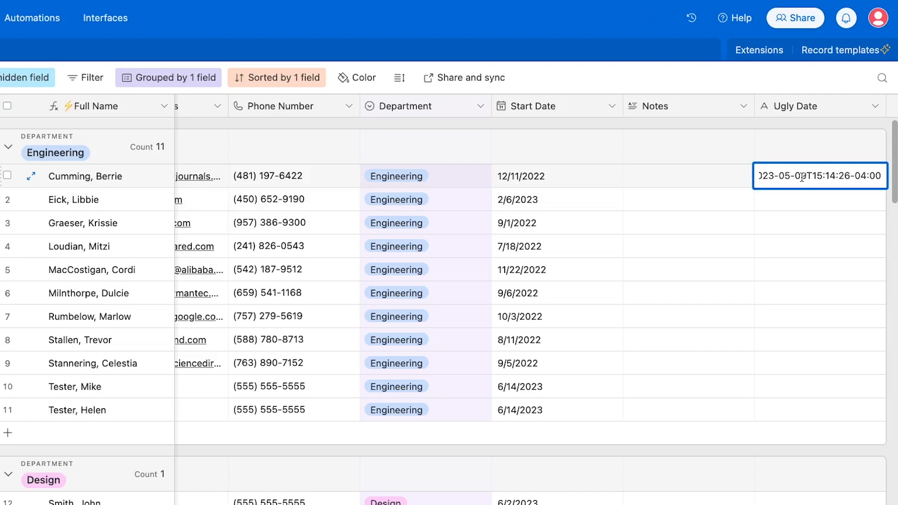
{"action": "key", "text": "super+Left"}
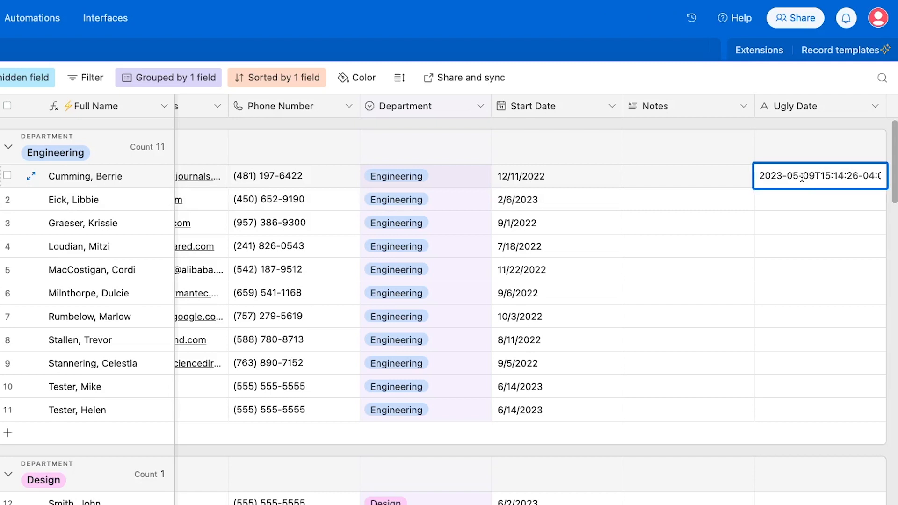
{"action": "key", "text": "super+Right"}
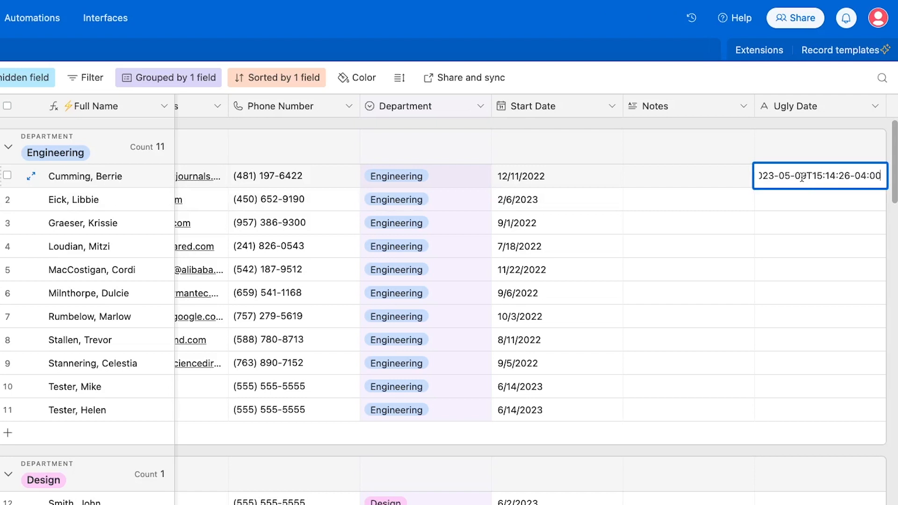
{"action": "left_click", "coordinate": [818, 204]}
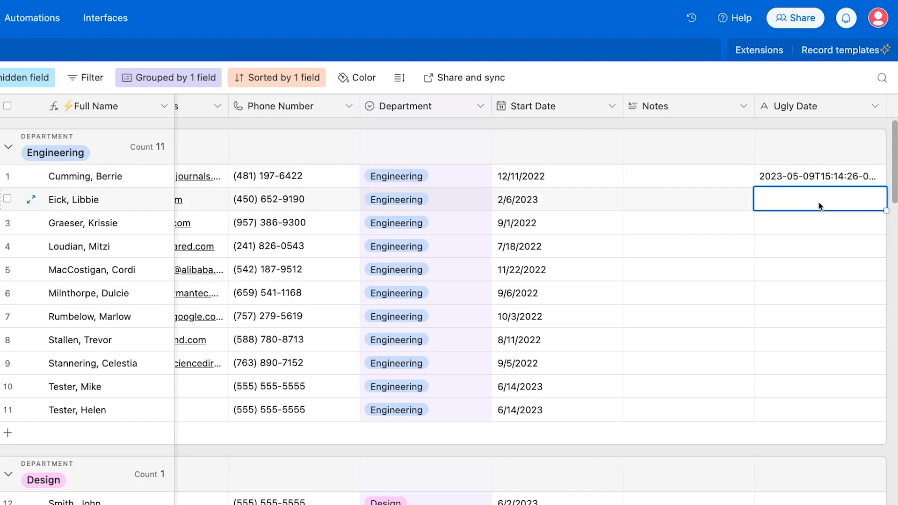
Add a Formula field named Date - Formatted after the Ugly Date field.
{"action": "scroll", "coordinate": [830, 158], "scroll_direction": "right", "scroll_amount": 2}
{"action": "left_click", "coordinate": [875, 114]}
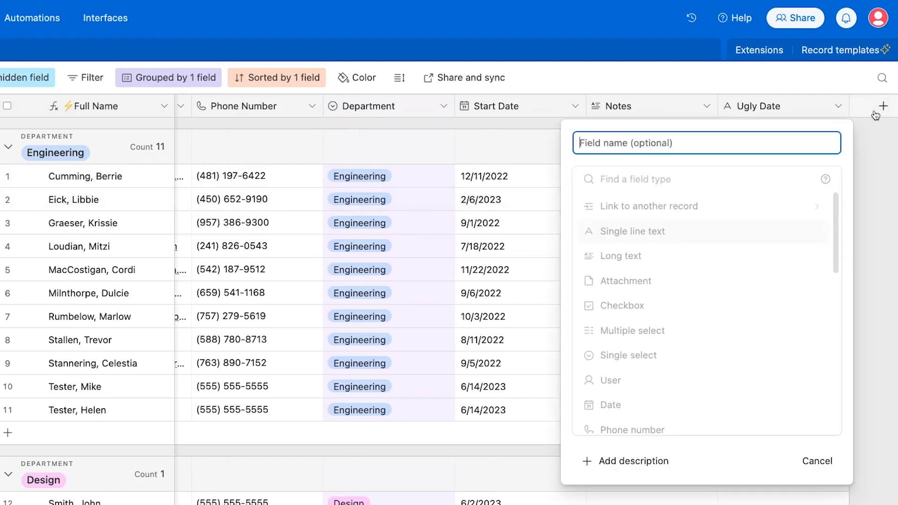
{"action": "scroll", "coordinate": [683, 245], "scroll_direction": "down", "scroll_amount": 5}
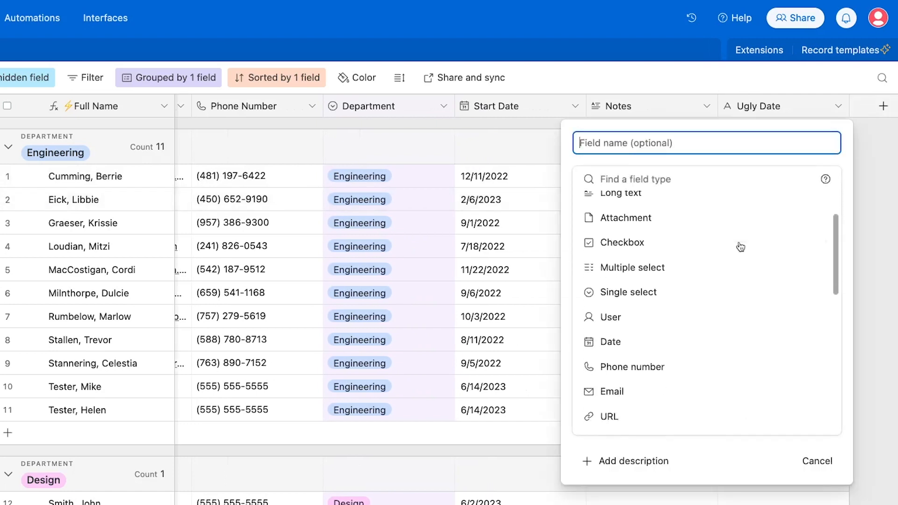
{"action": "scroll", "coordinate": [655, 328], "scroll_direction": "down", "scroll_amount": 1}
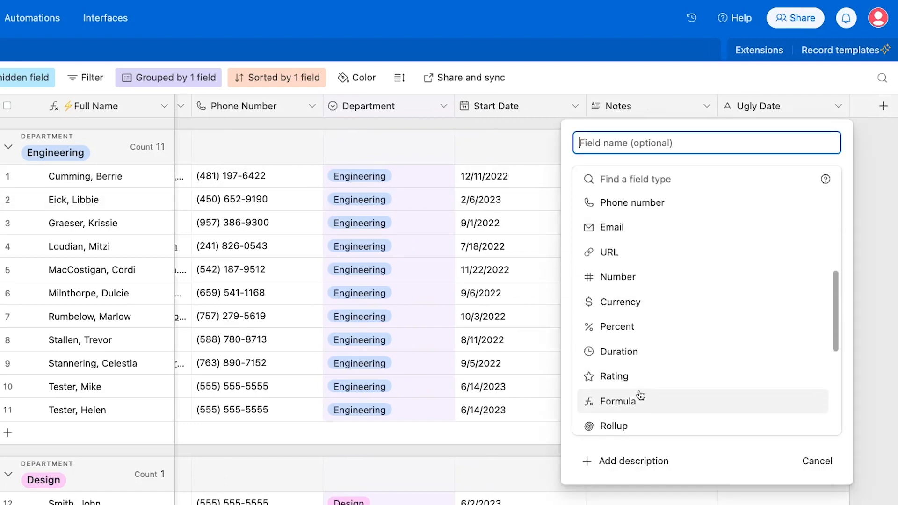
{"action": "left_click", "coordinate": [641, 397]}
{"action": "left_click", "coordinate": [646, 143]}
{"action": "type", "text": "Date "}
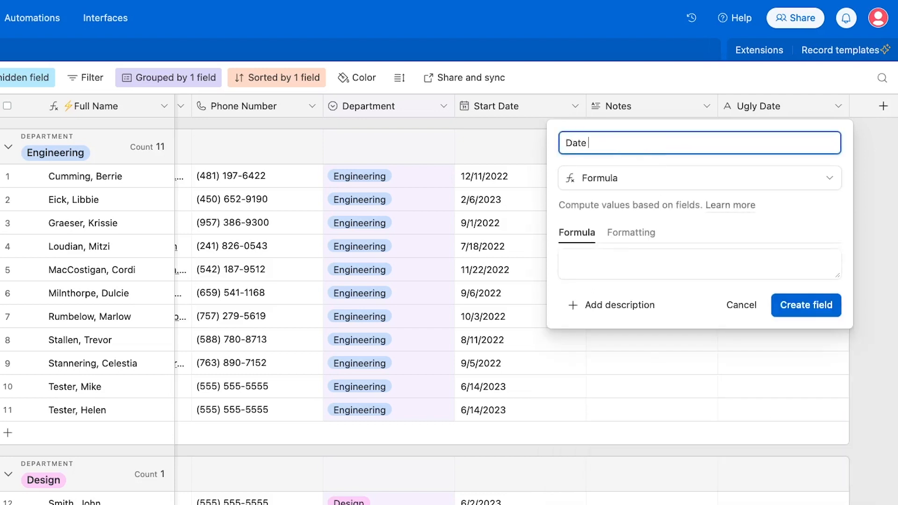
{"action": "type", "text": "- Formatted"}
Enter the formula DATETIME_FORMAT({Ugly Date}, "MM-DD-YY") for the new field and create it.
{"action": "left_click", "coordinate": [604, 256]}
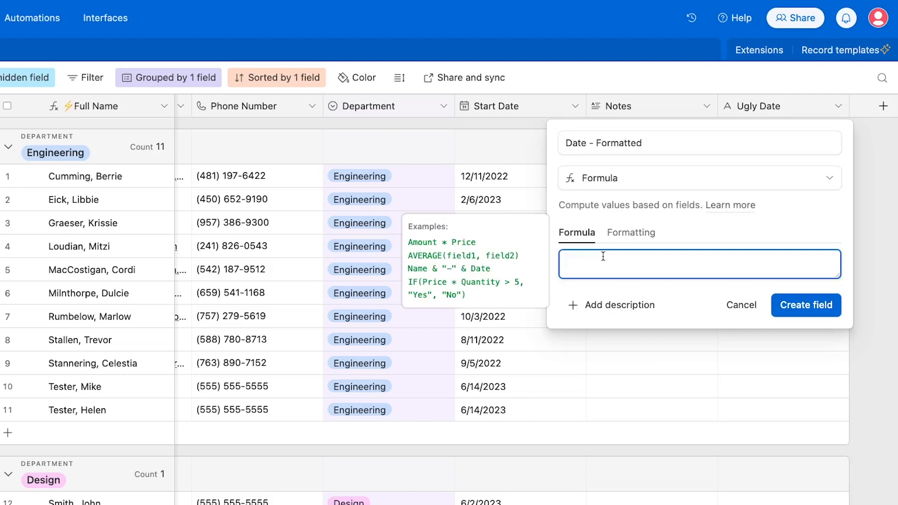
{"action": "type", "text": "date"}
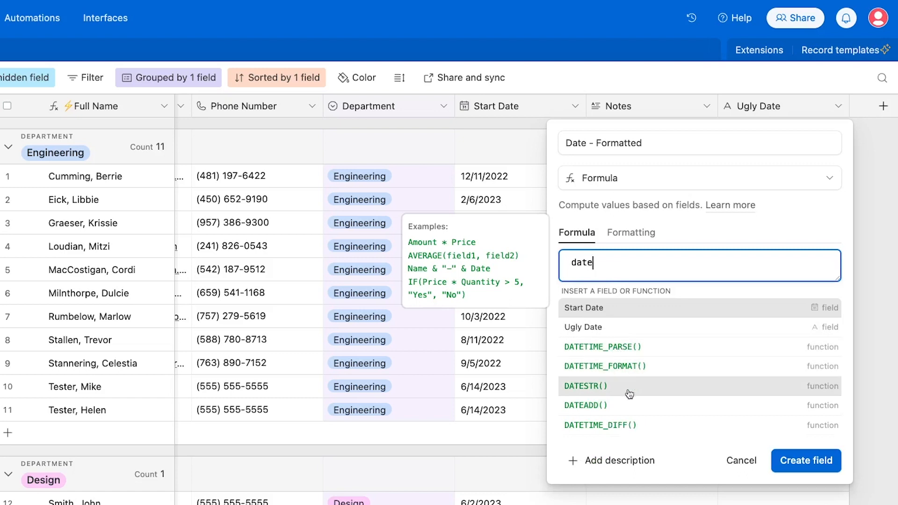
{"action": "left_click", "coordinate": [673, 375]}
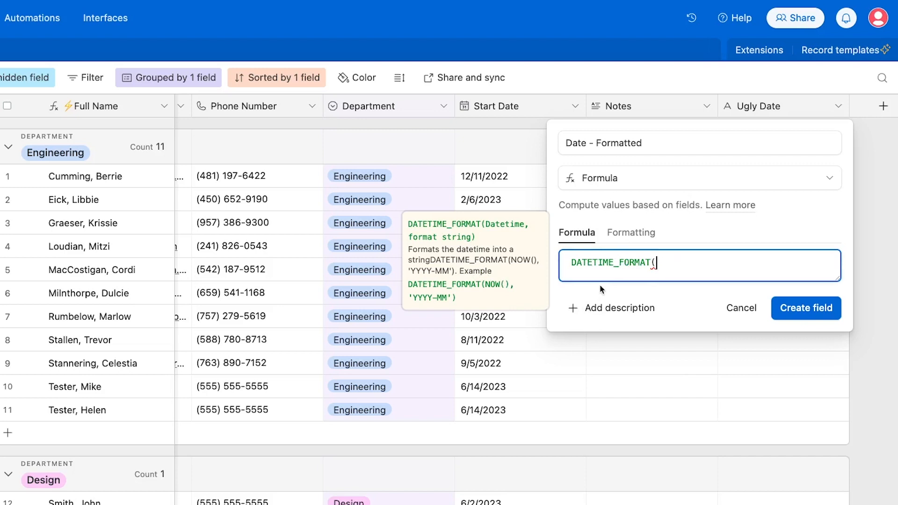
{"action": "type", "text": "ugl"}
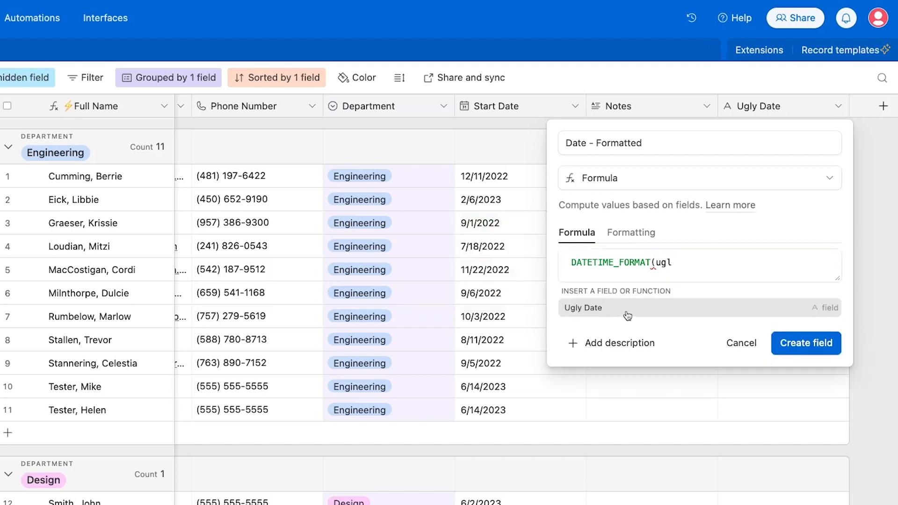
{"action": "left_click", "coordinate": [624, 311]}
{"action": "type", "text": ","}
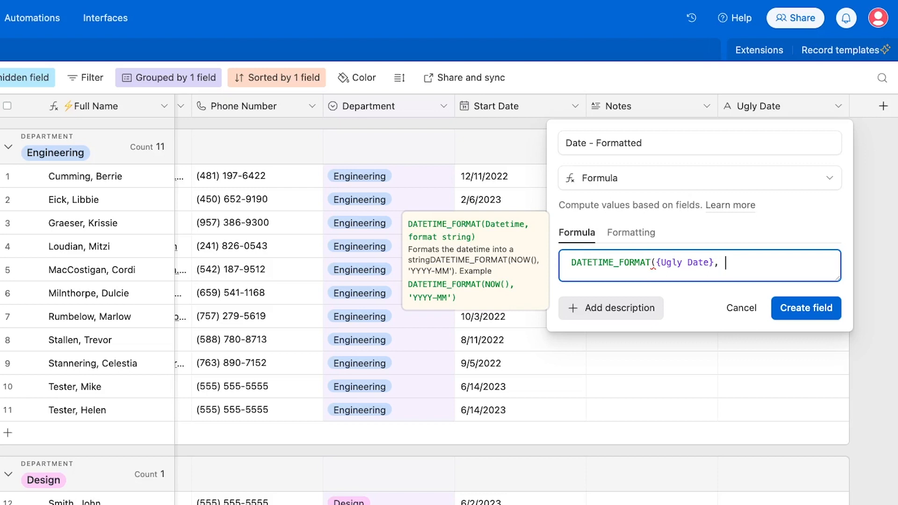
{"action": "type", "text": "\"MM-DD-YY\")"}
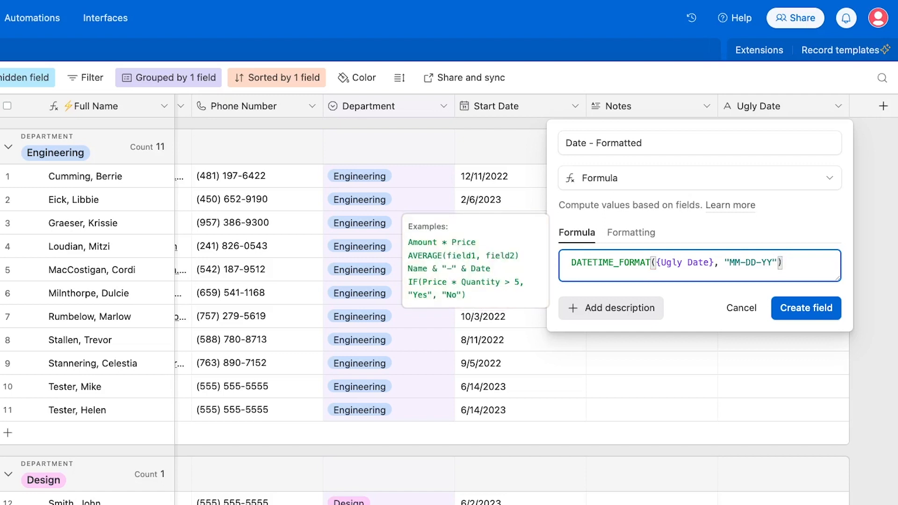
{"action": "left_click", "coordinate": [794, 312]}
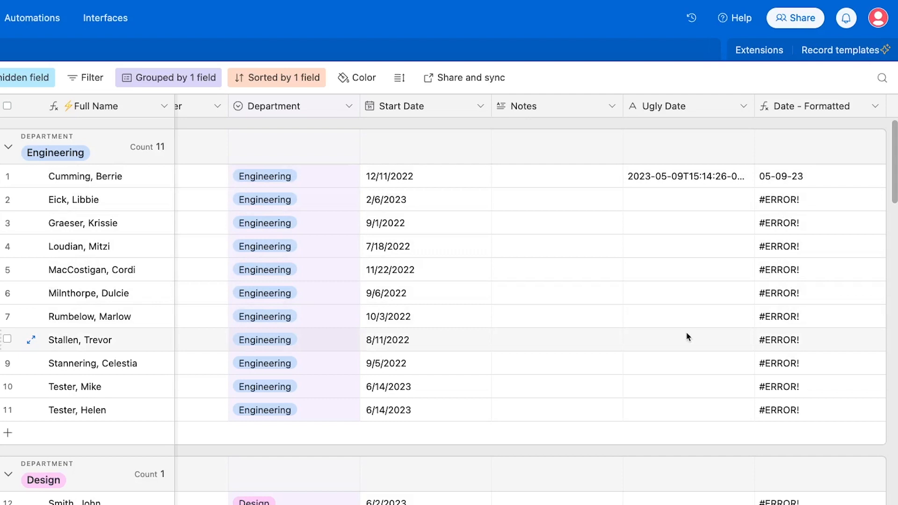
Enter the timestamp 2023-05-09T15:14:26-04:00 in the Ugly Date cell of the second Engineering record.
{"action": "left_click", "coordinate": [673, 197]}
{"action": "double_click", "coordinate": [673, 197]}
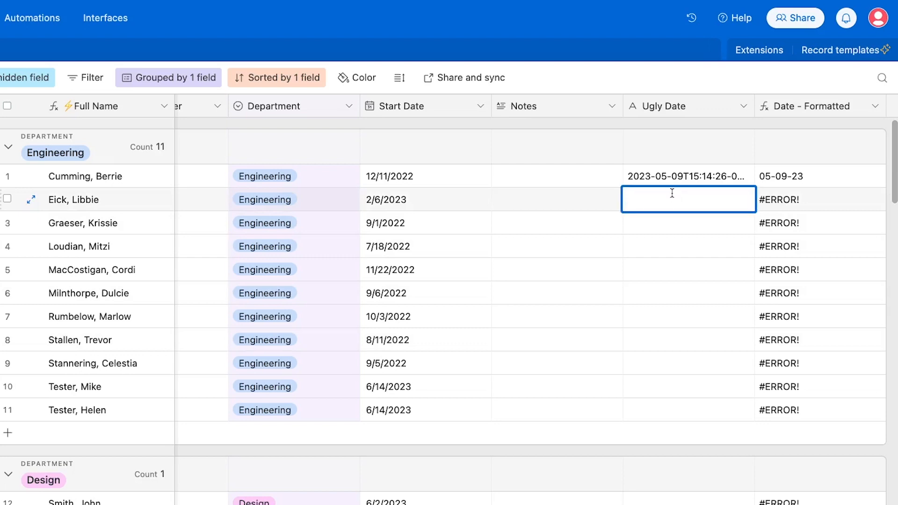
{"action": "type", "text": "2023-05-09T15:14:26-04:00"}
{"action": "left_click", "coordinate": [674, 223]}
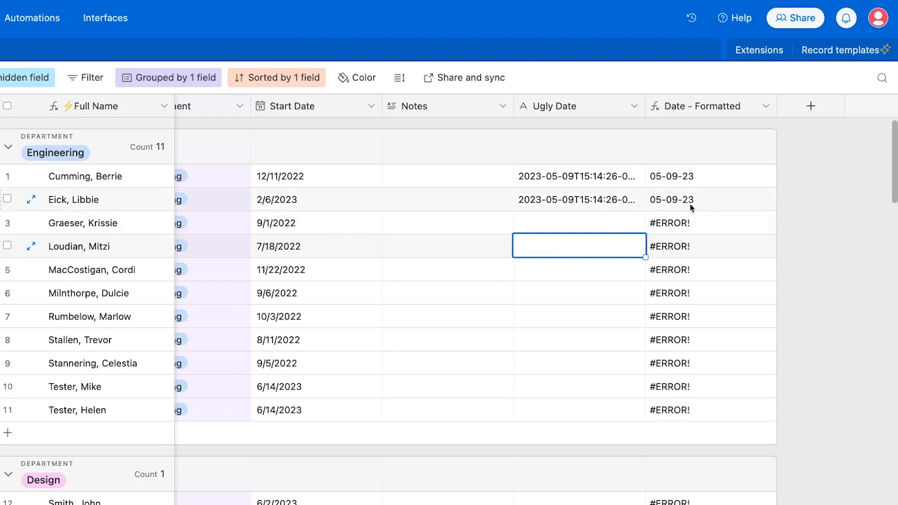
Edit the Date - Formatted formula, putting IF({Ugly Date}, in front of the DATETIME_FORMAT expression.
{"action": "left_click", "coordinate": [767, 107]}
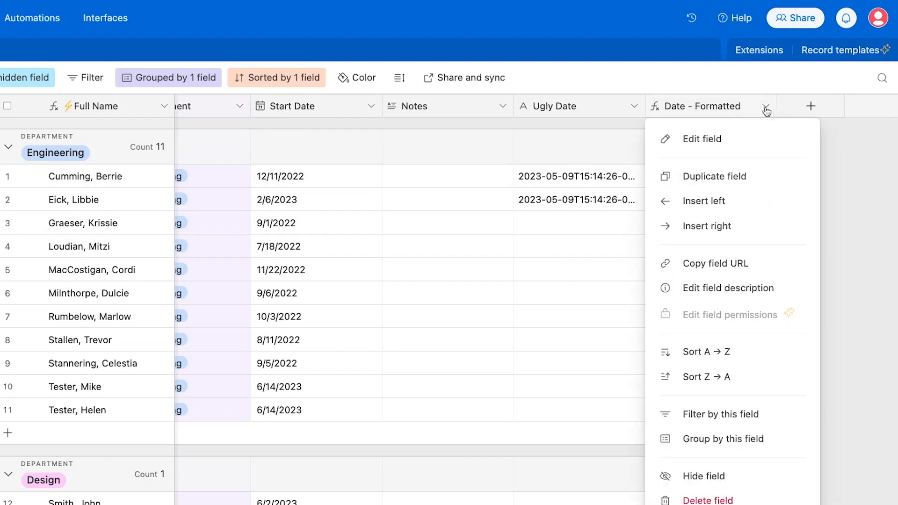
{"action": "left_click", "coordinate": [735, 138]}
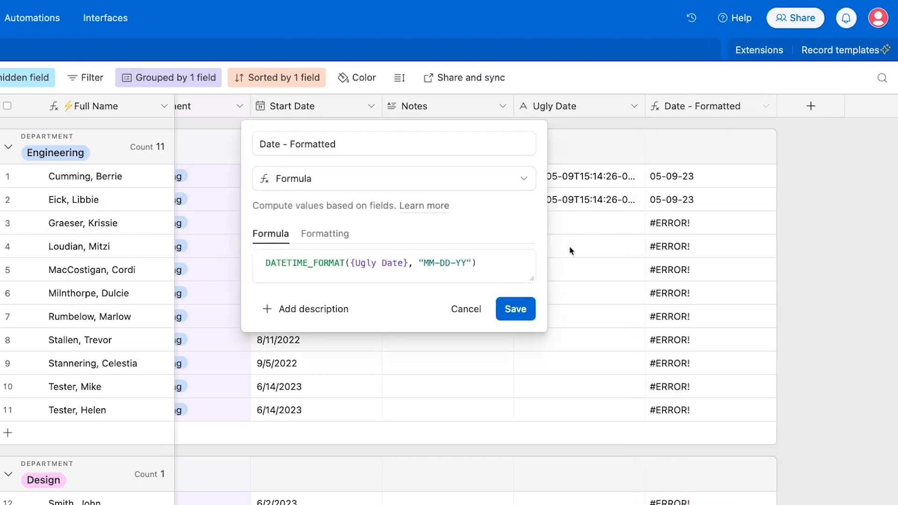
{"action": "left_click", "coordinate": [510, 263]}
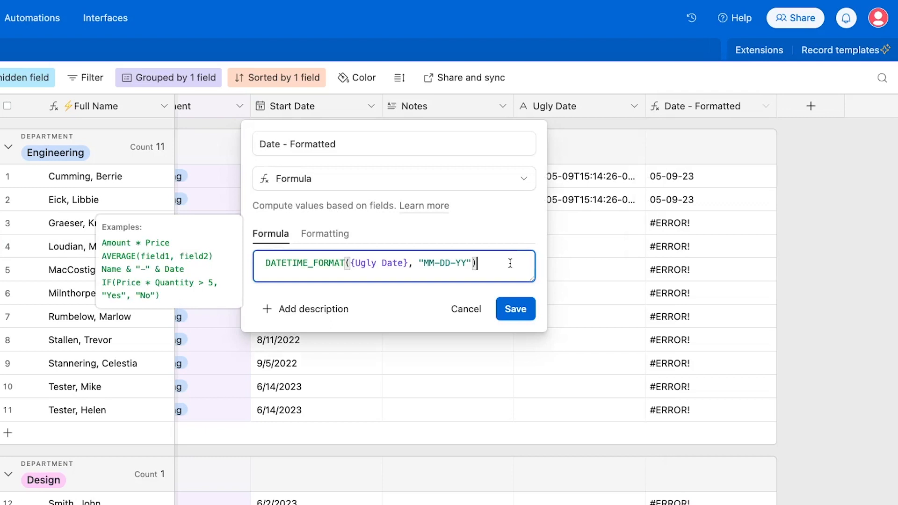
{"action": "key", "text": "Home"}
{"action": "type", "text": "IF"}
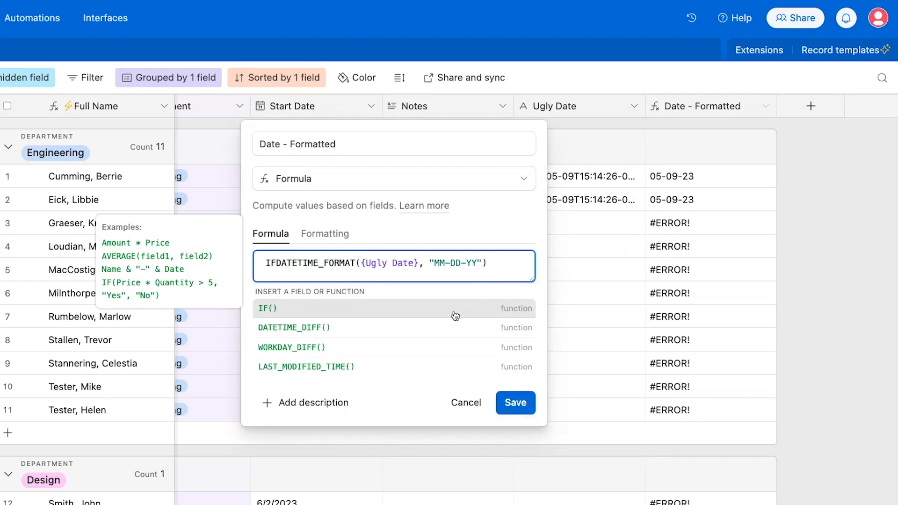
{"action": "left_click", "coordinate": [452, 314]}
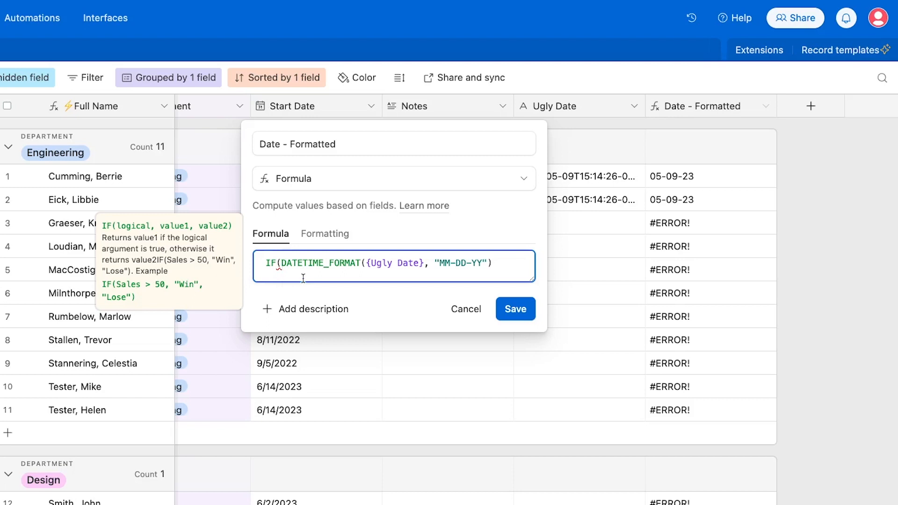
{"action": "type", "text": "ugly"}
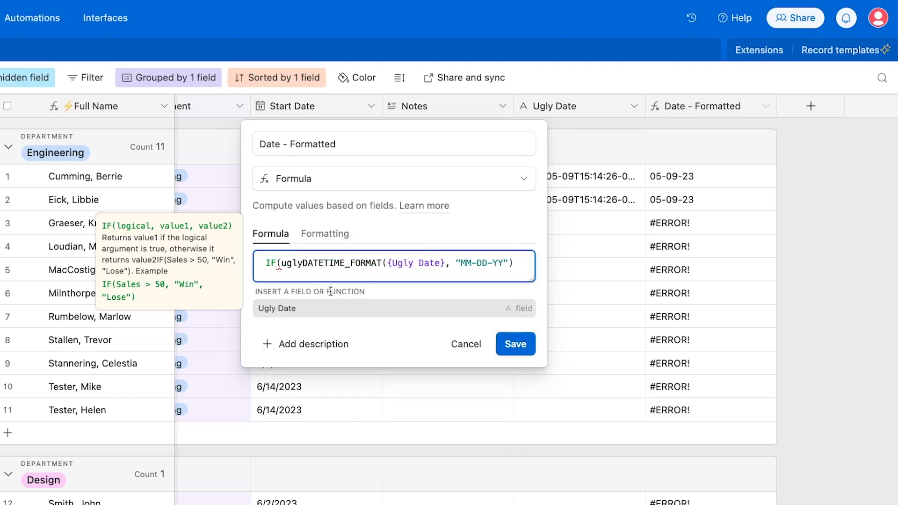
{"action": "left_click", "coordinate": [334, 308]}
{"action": "type", "text": ","}
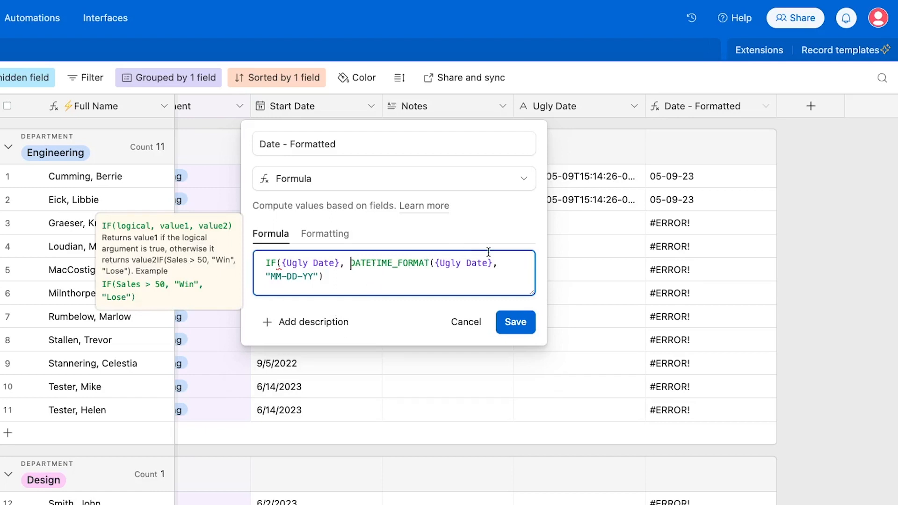
Finish the IF formula with "No date provided." as the fallback value and a closing parenthesis, and save the field.
{"action": "left_click", "coordinate": [330, 277]}
{"action": "type", "text": ","}
{"action": "type", "text": "\"), \"No date provided.\""}
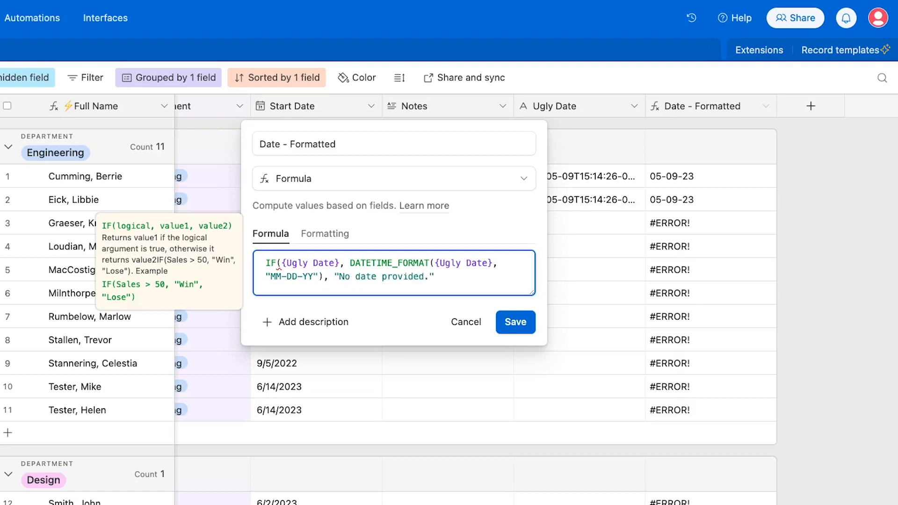
{"action": "type", "text": ")"}
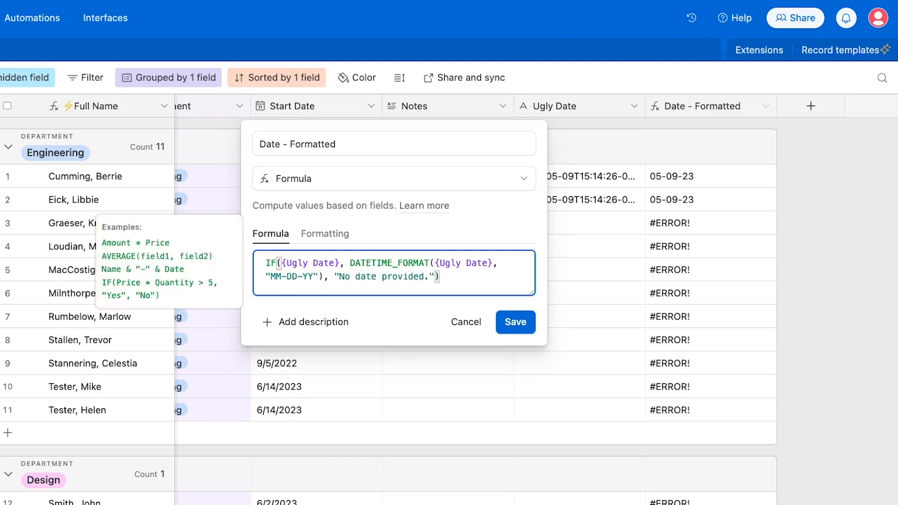
{"action": "left_click", "coordinate": [524, 322]}
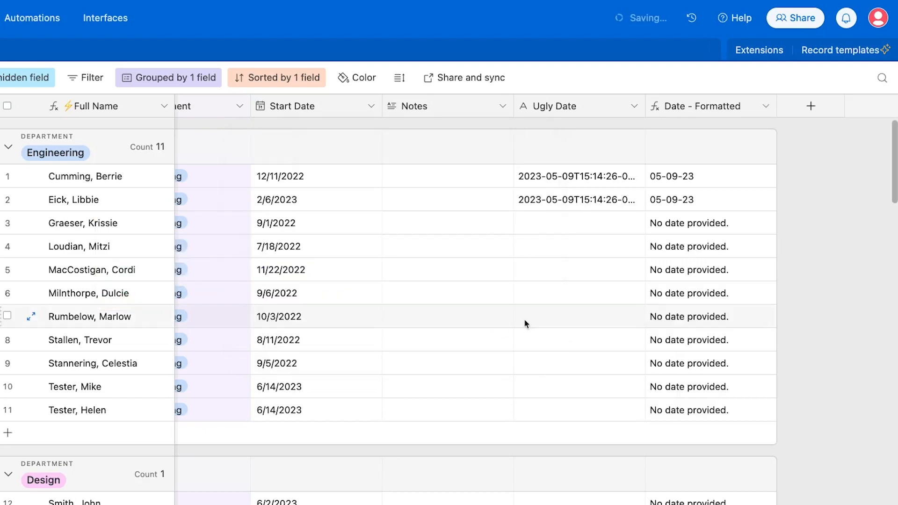